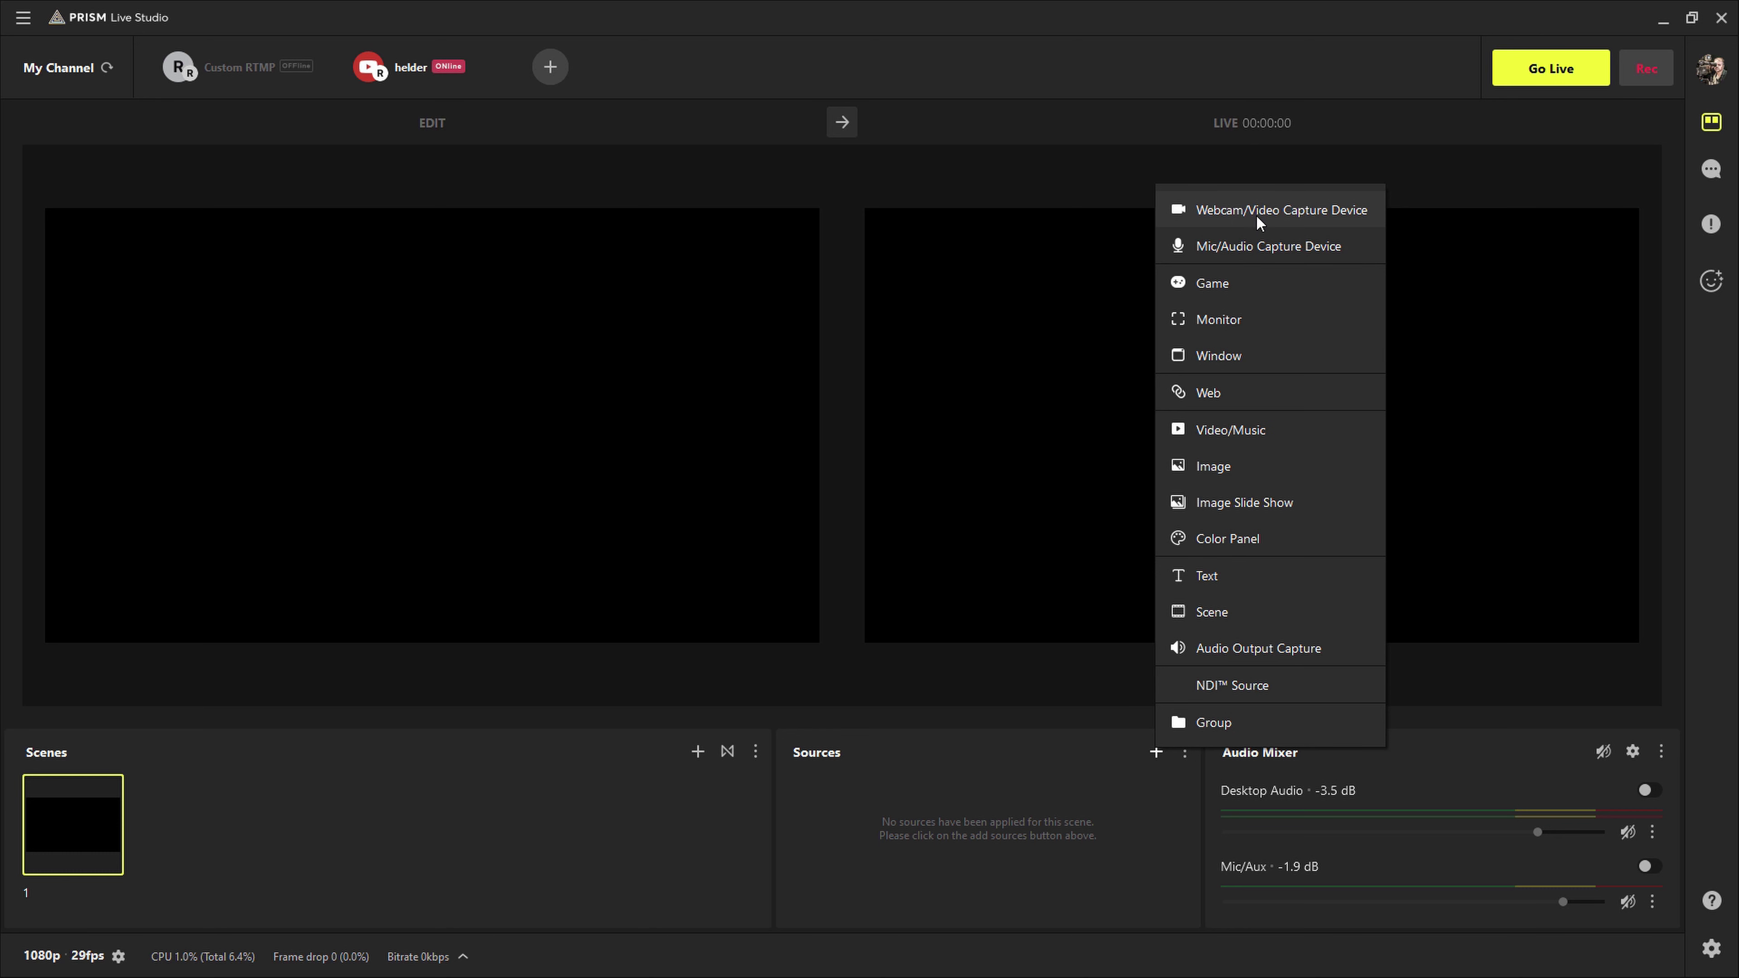
# Add a new video capture source named Gopro and set its device to USB Video
pyautogui.click(1290, 213)
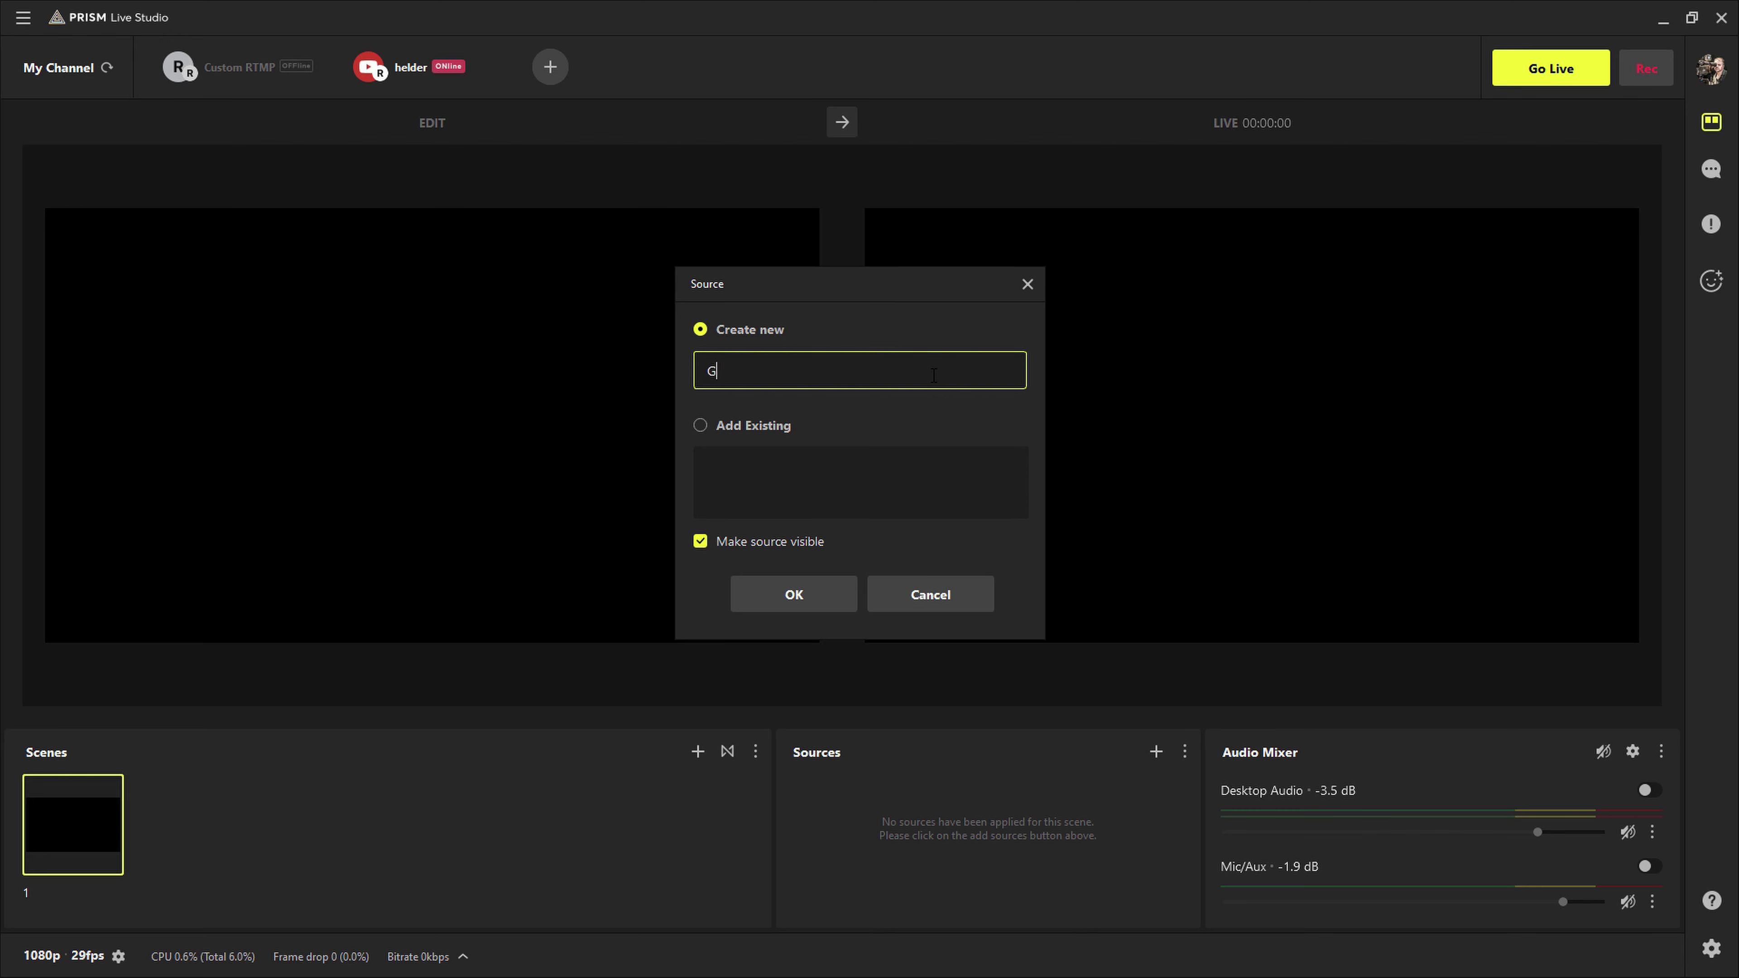
pyautogui.click(793, 594)
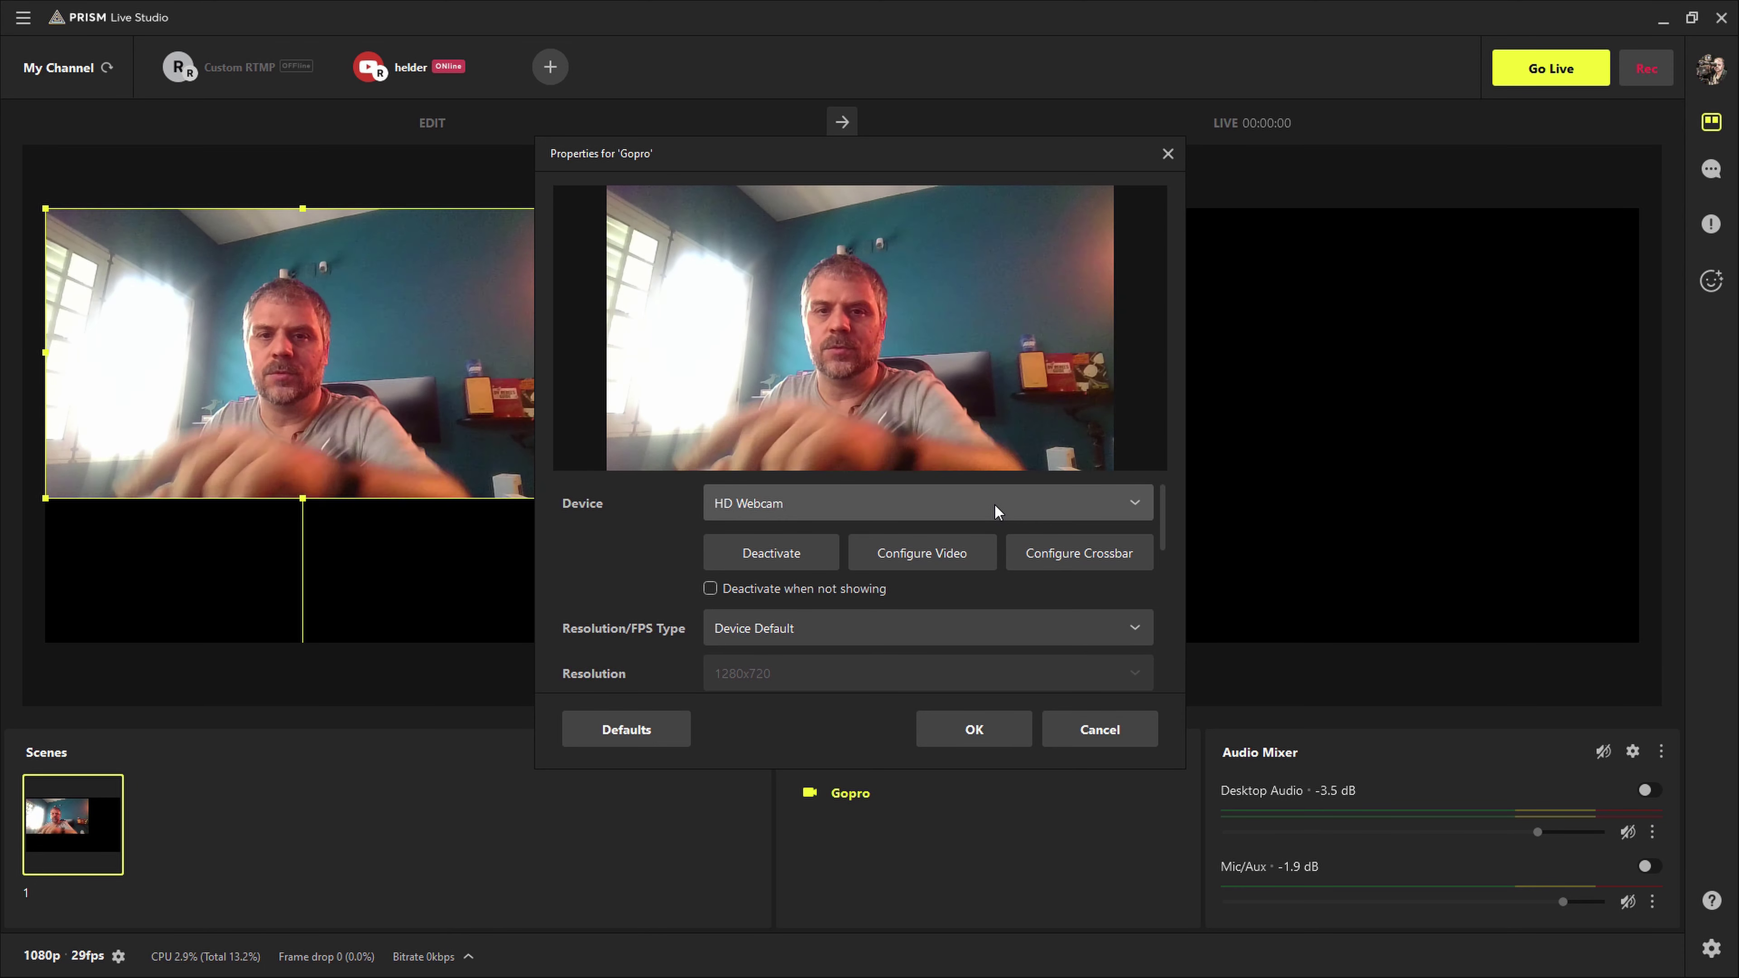
pyautogui.click(1009, 503)
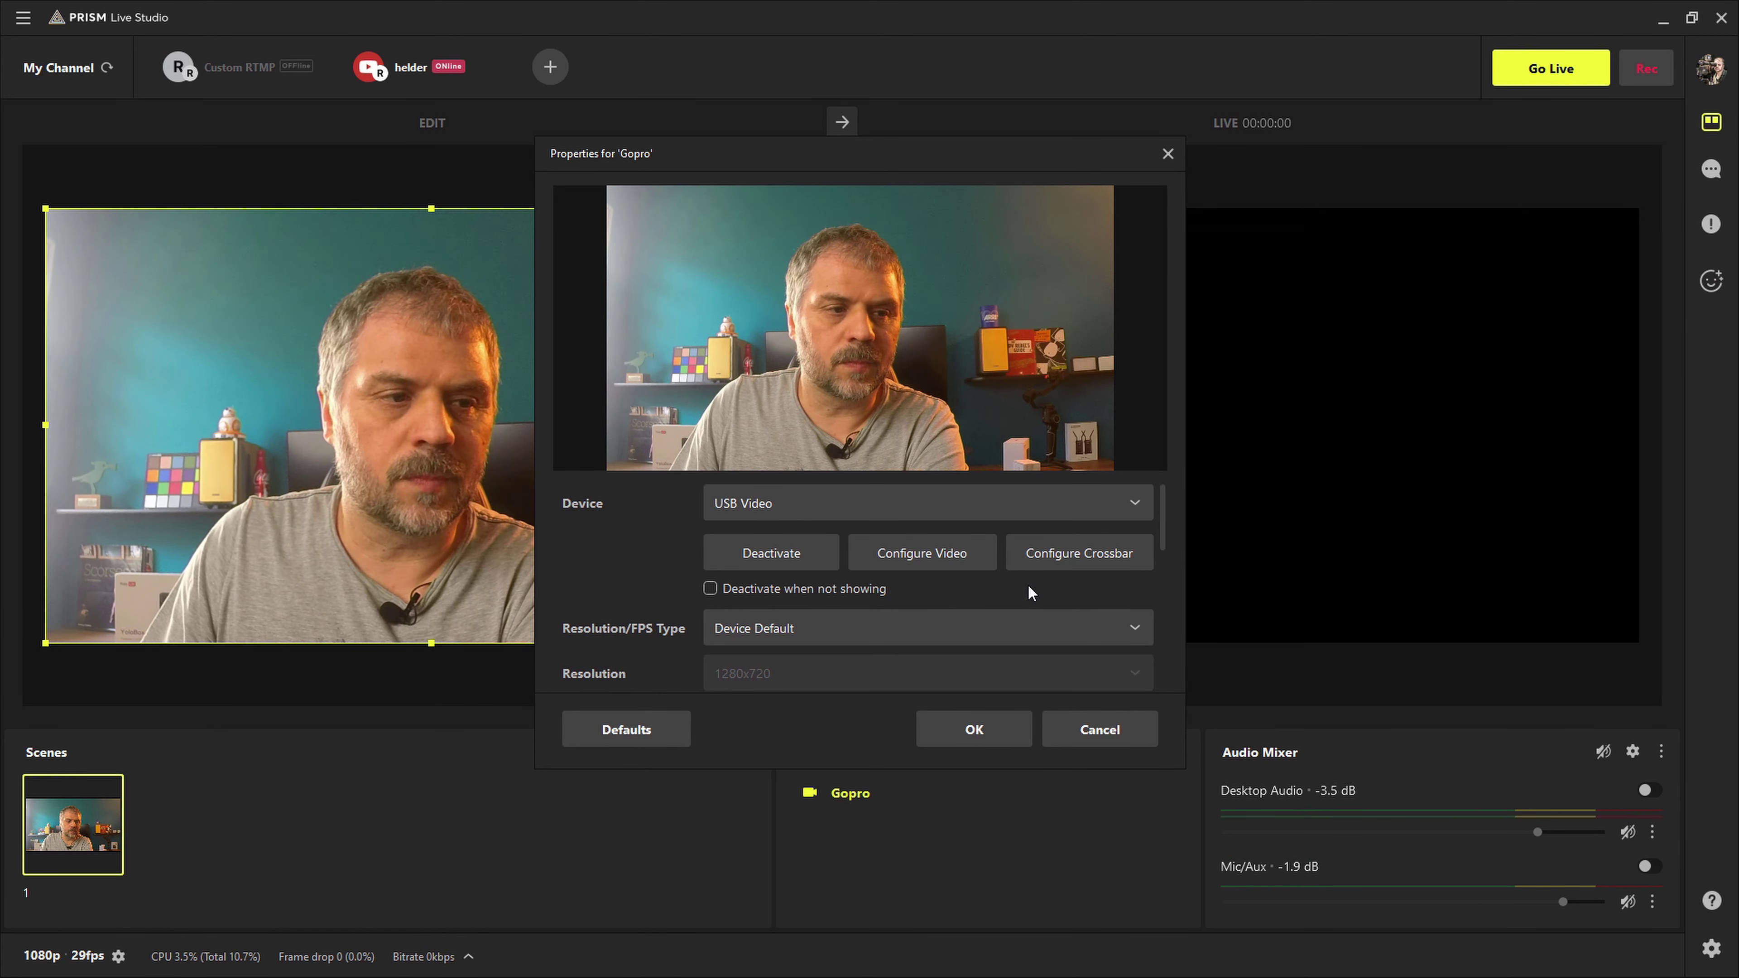
# Set the Gopro source's resolution/FPS type to Custom with a 1920x1080 resolution and accept its properties
pyautogui.click(1106, 634)
pyautogui.click(1100, 634)
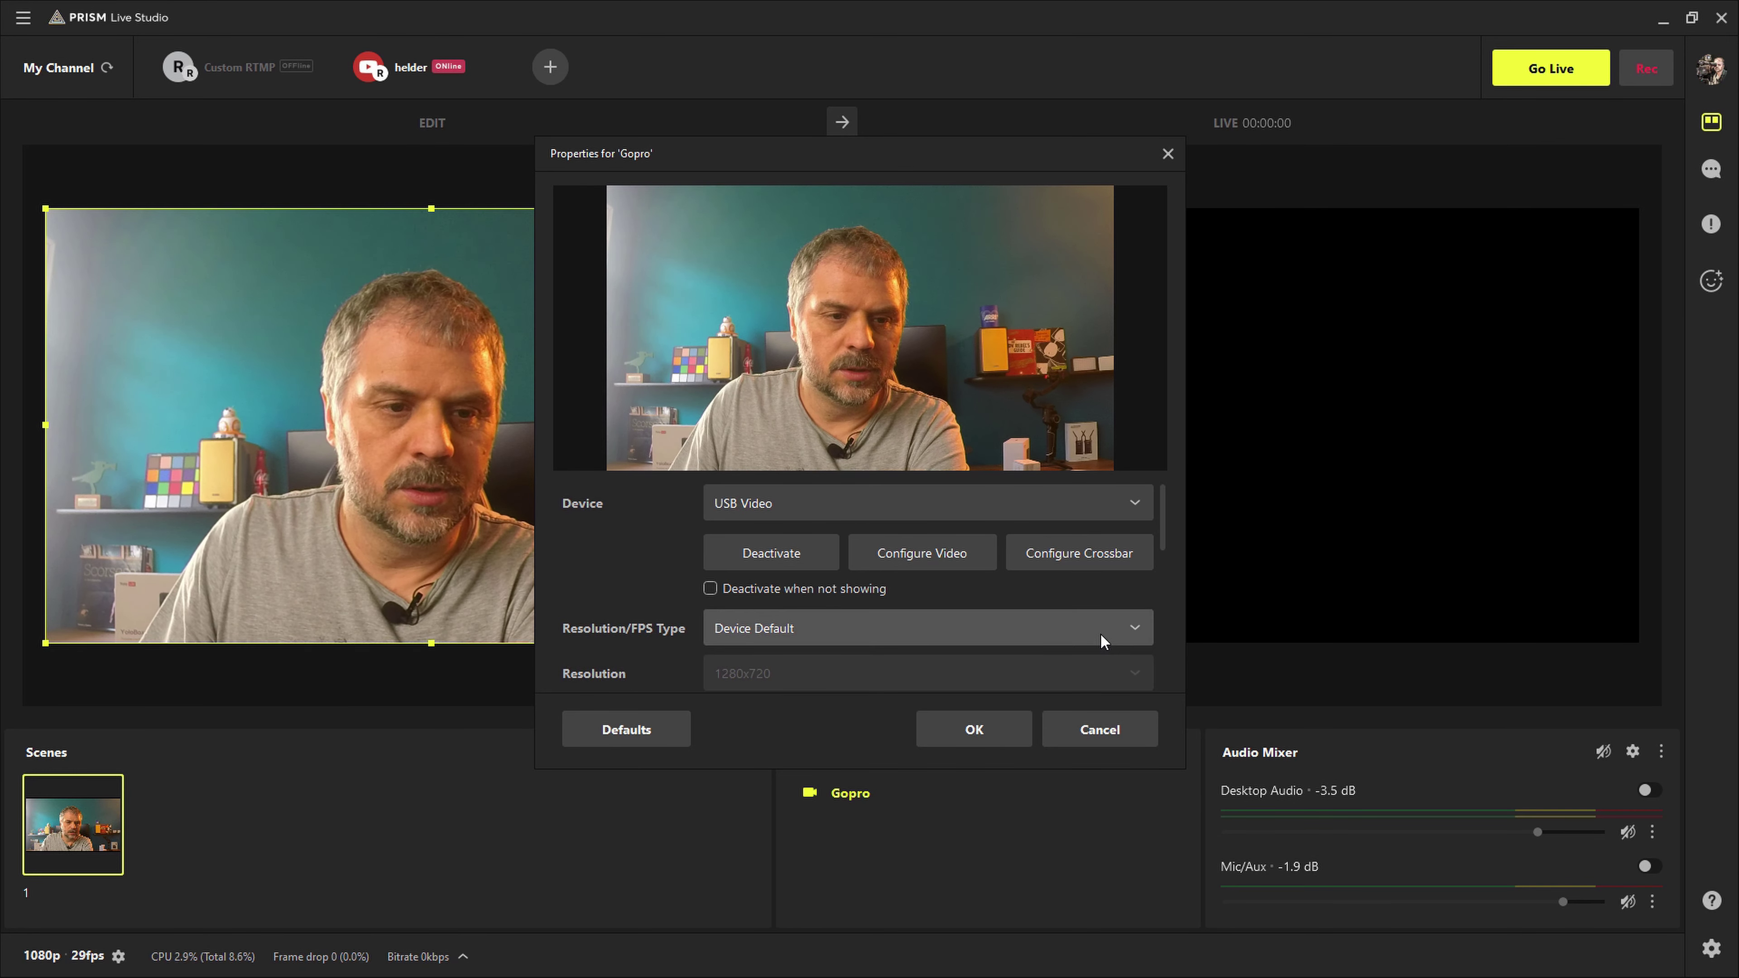
pyautogui.moveTo(986, 156); pyautogui.dragTo(1176, 129)
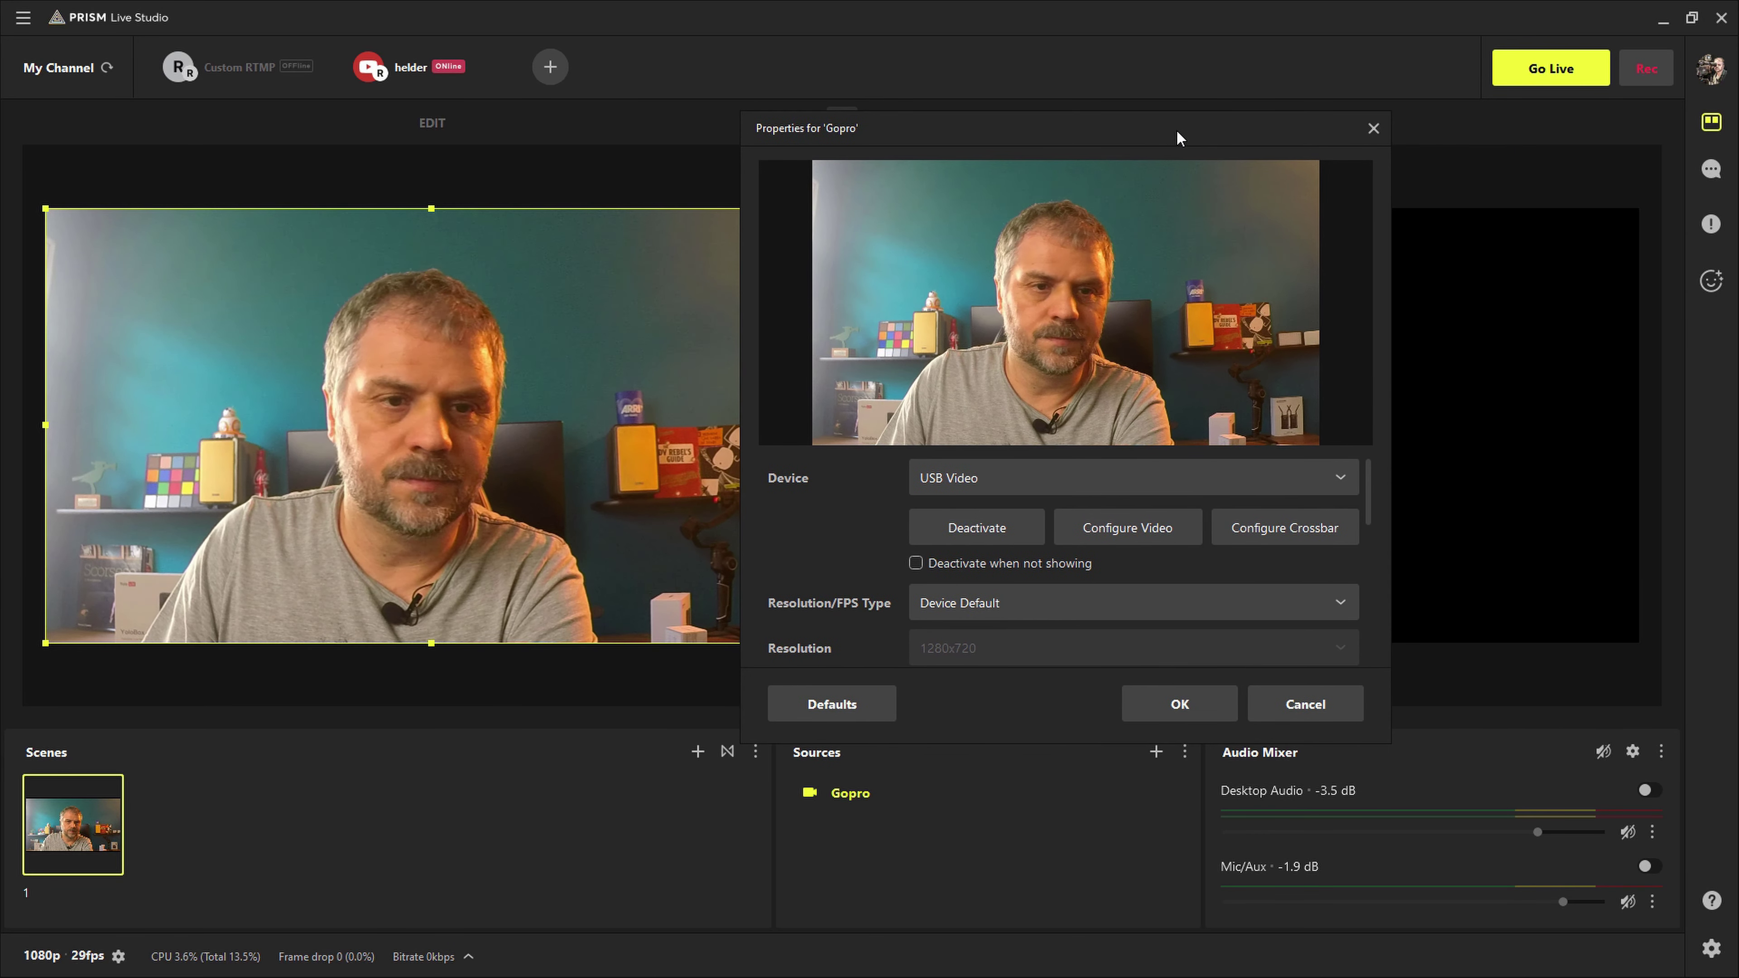
pyautogui.click(1119, 609)
pyautogui.click(1118, 607)
pyautogui.click(1113, 610)
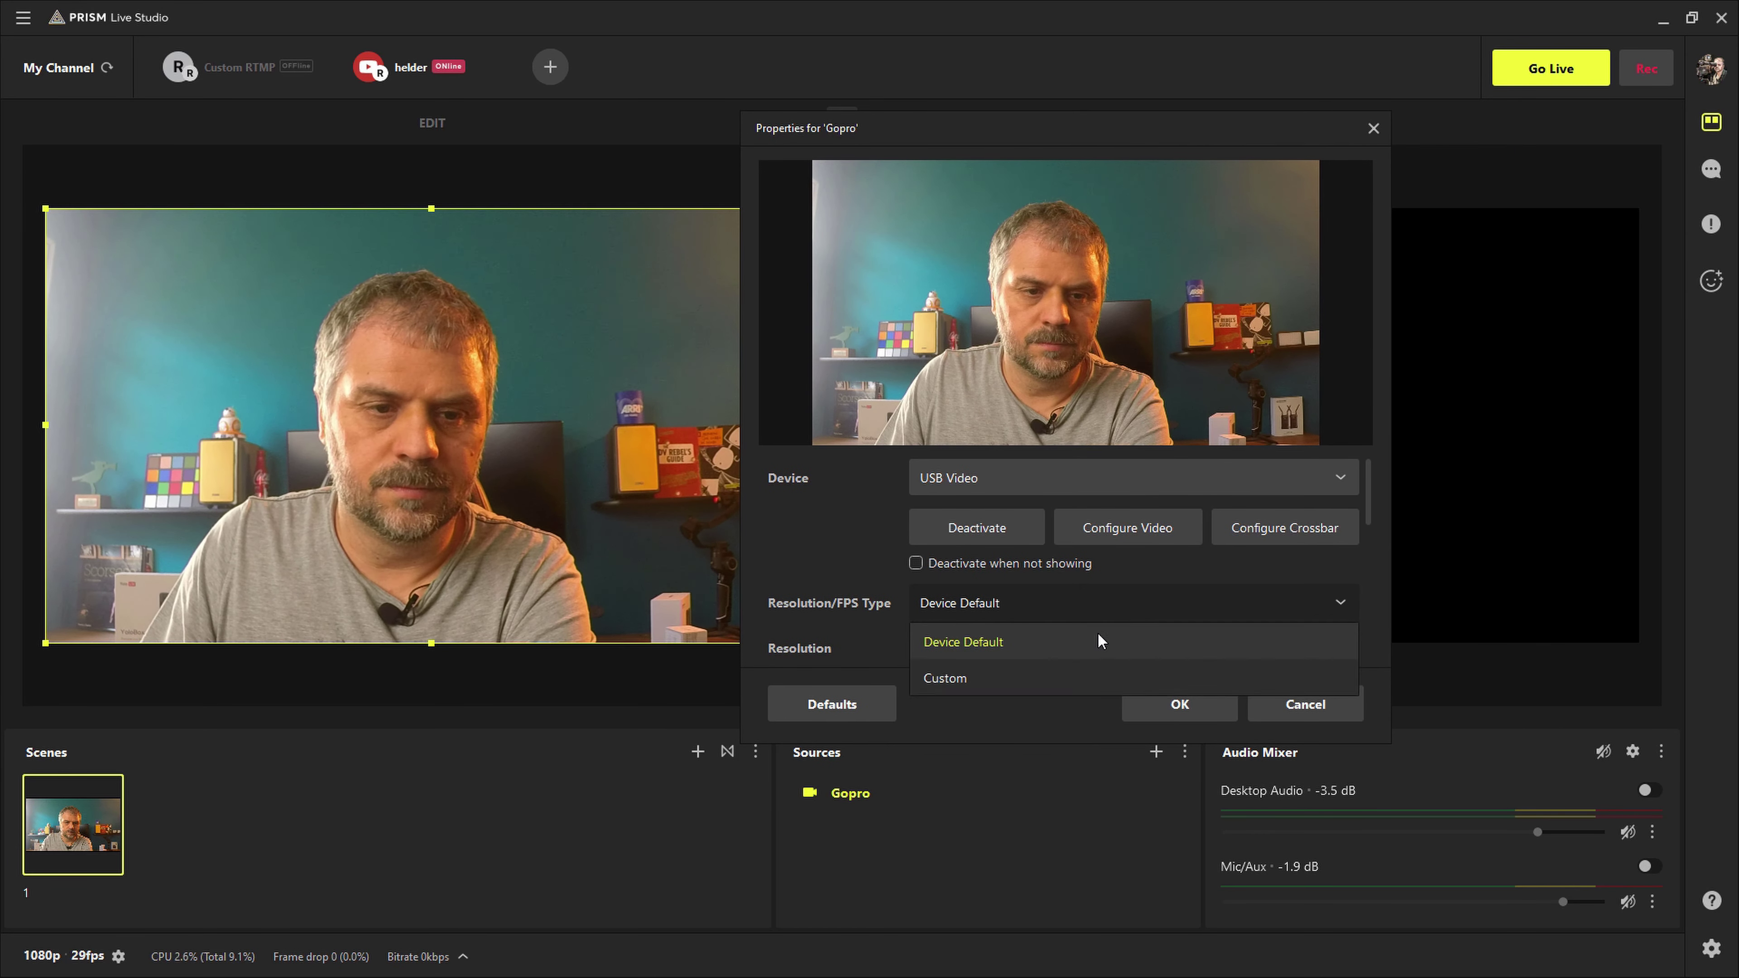
pyautogui.click(1071, 677)
pyautogui.click(1098, 658)
pyautogui.click(1046, 692)
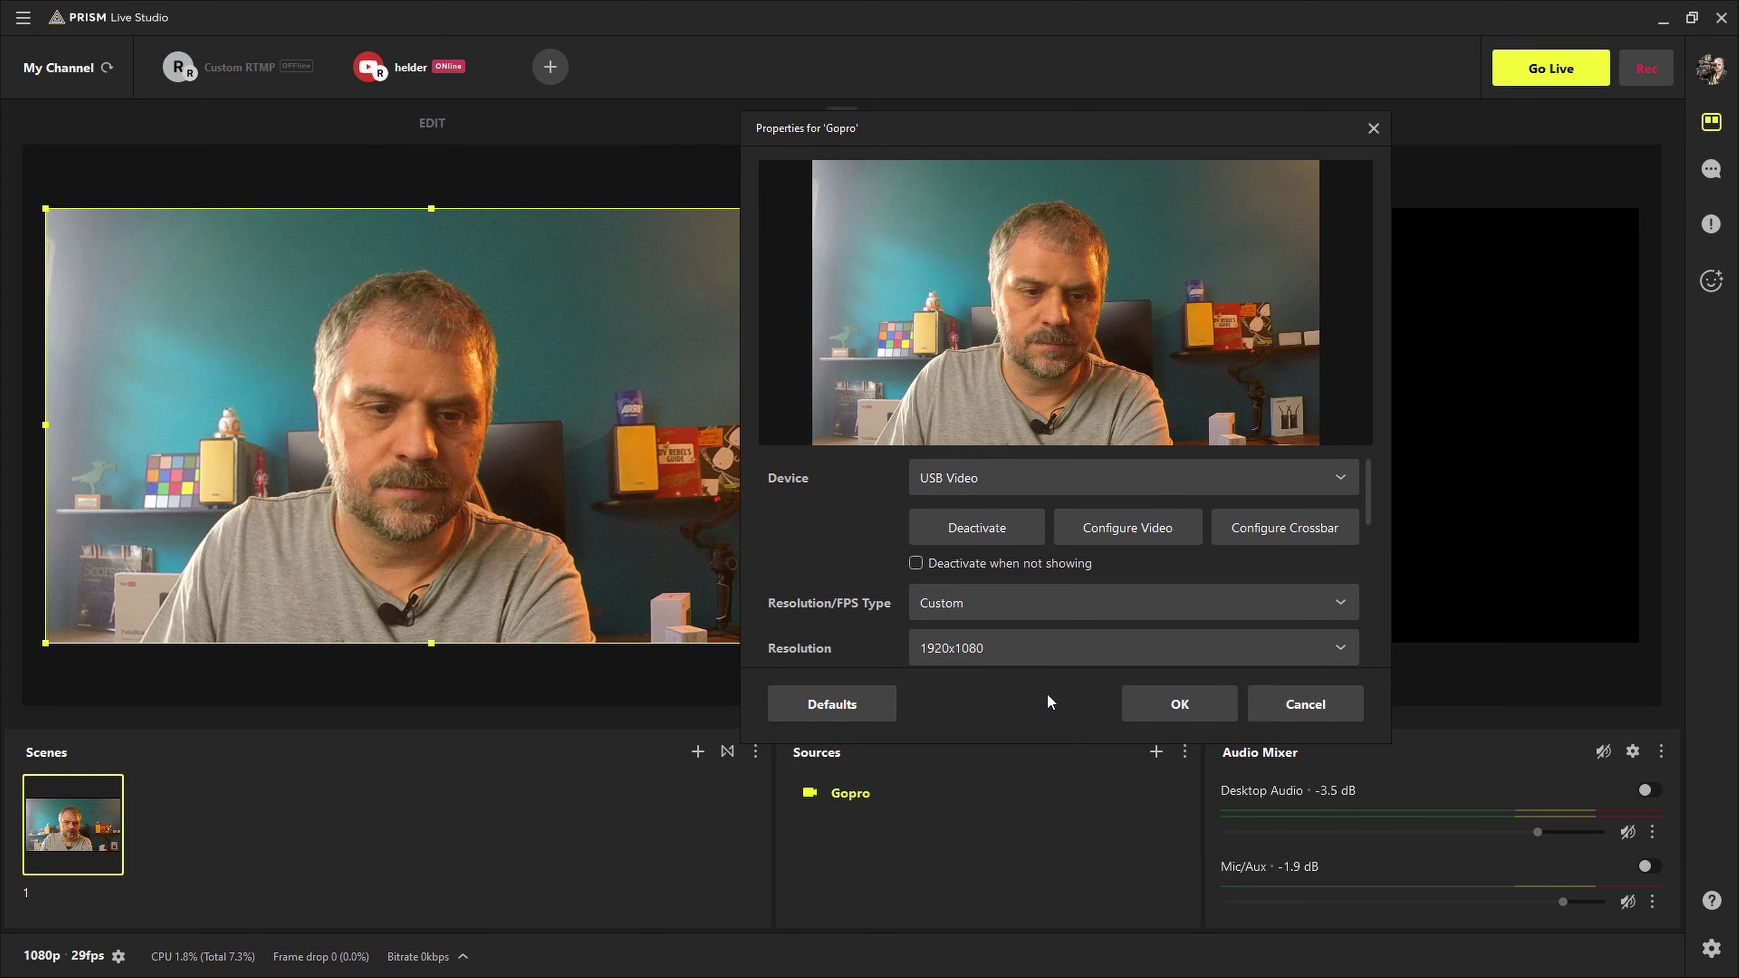
pyautogui.click(1180, 704)
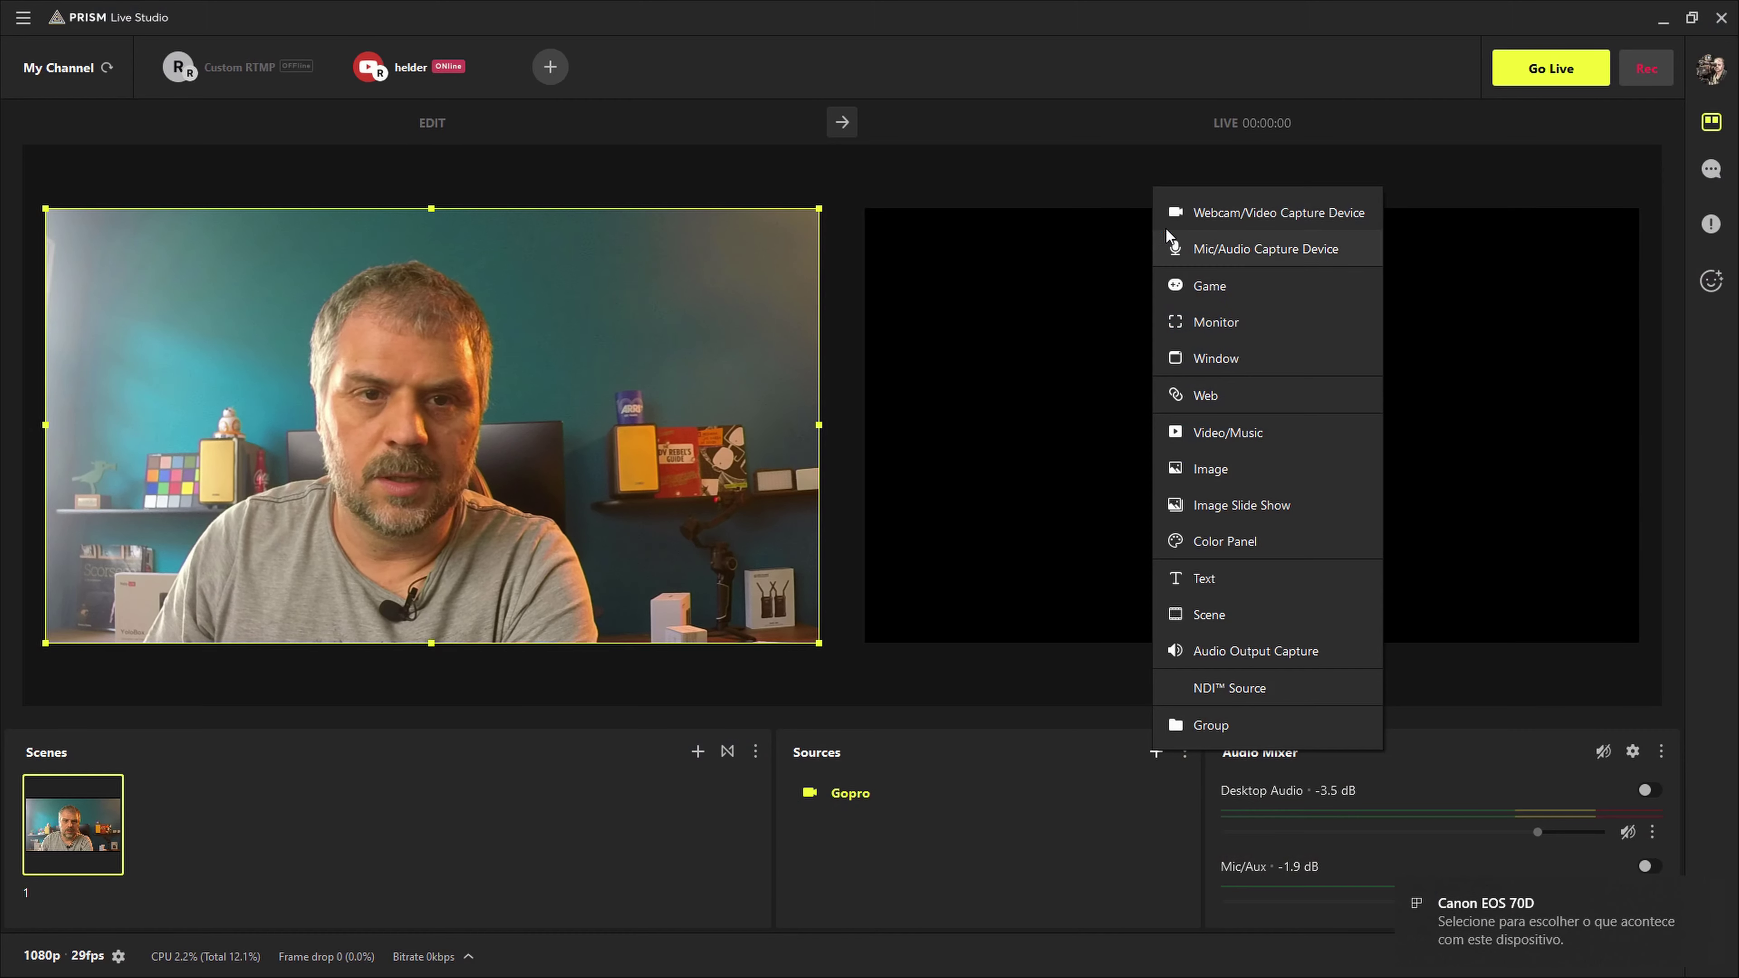
# Add a video capture source named Canon using EOS Webcam Utility Beta, and enlarge and reposition its picture to fill the canvas
pyautogui.click(1206, 214)
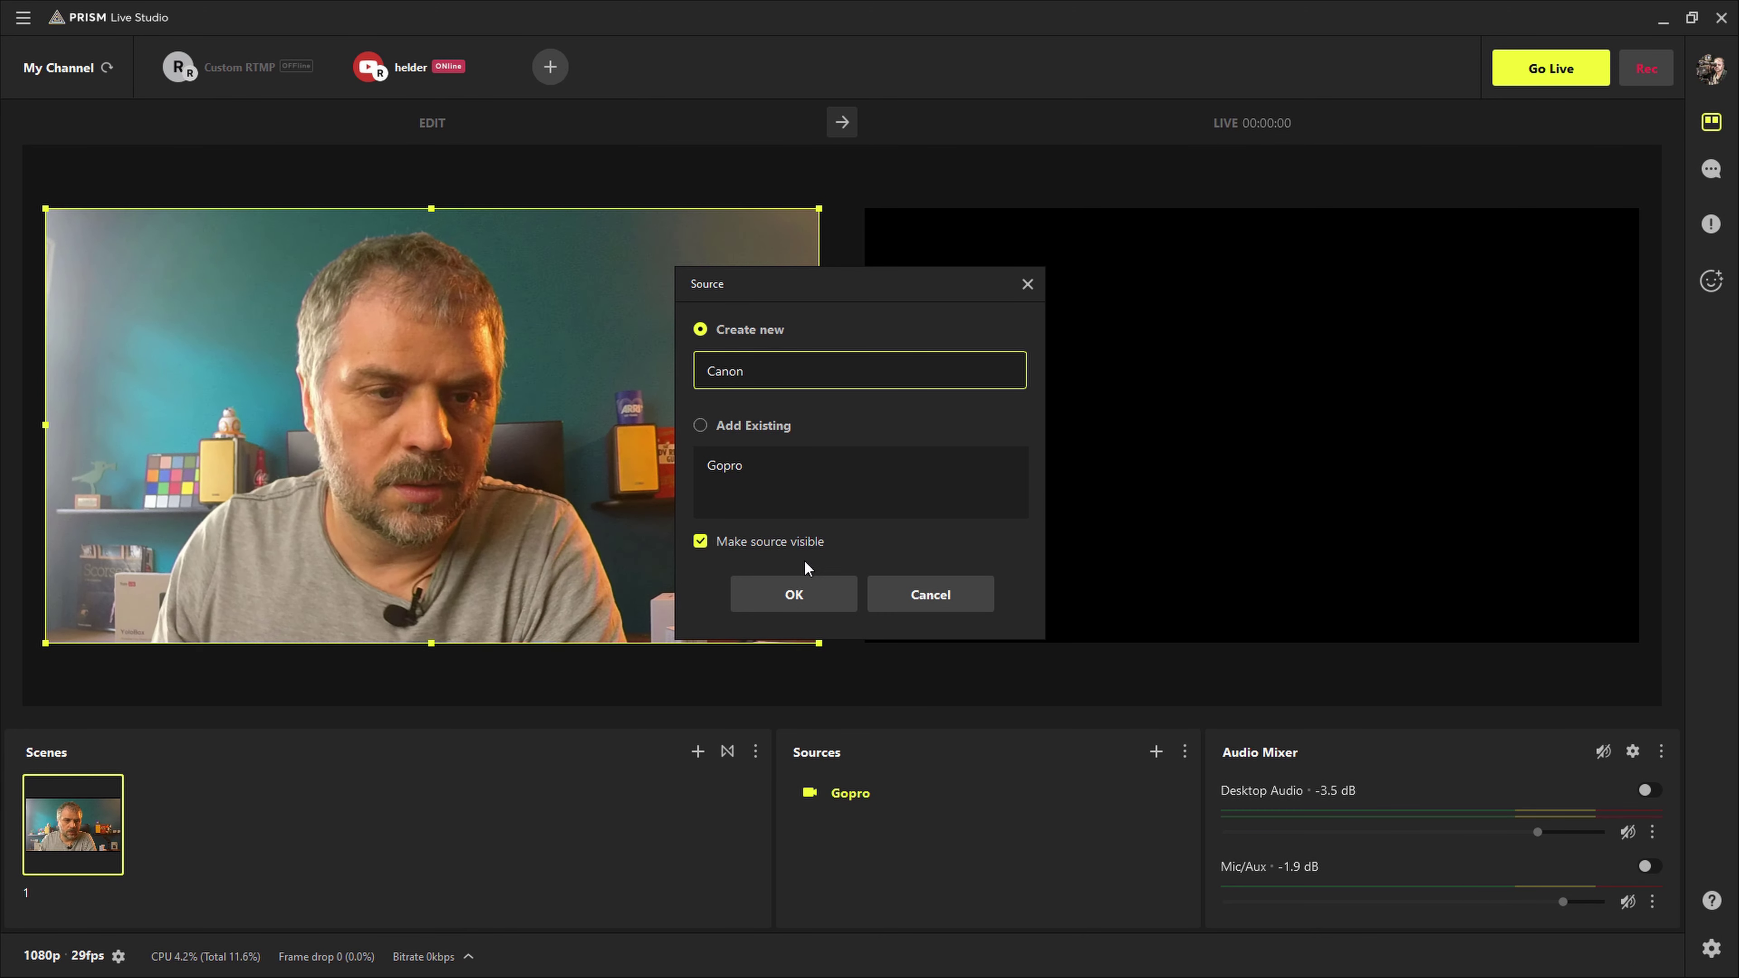
pyautogui.click(794, 594)
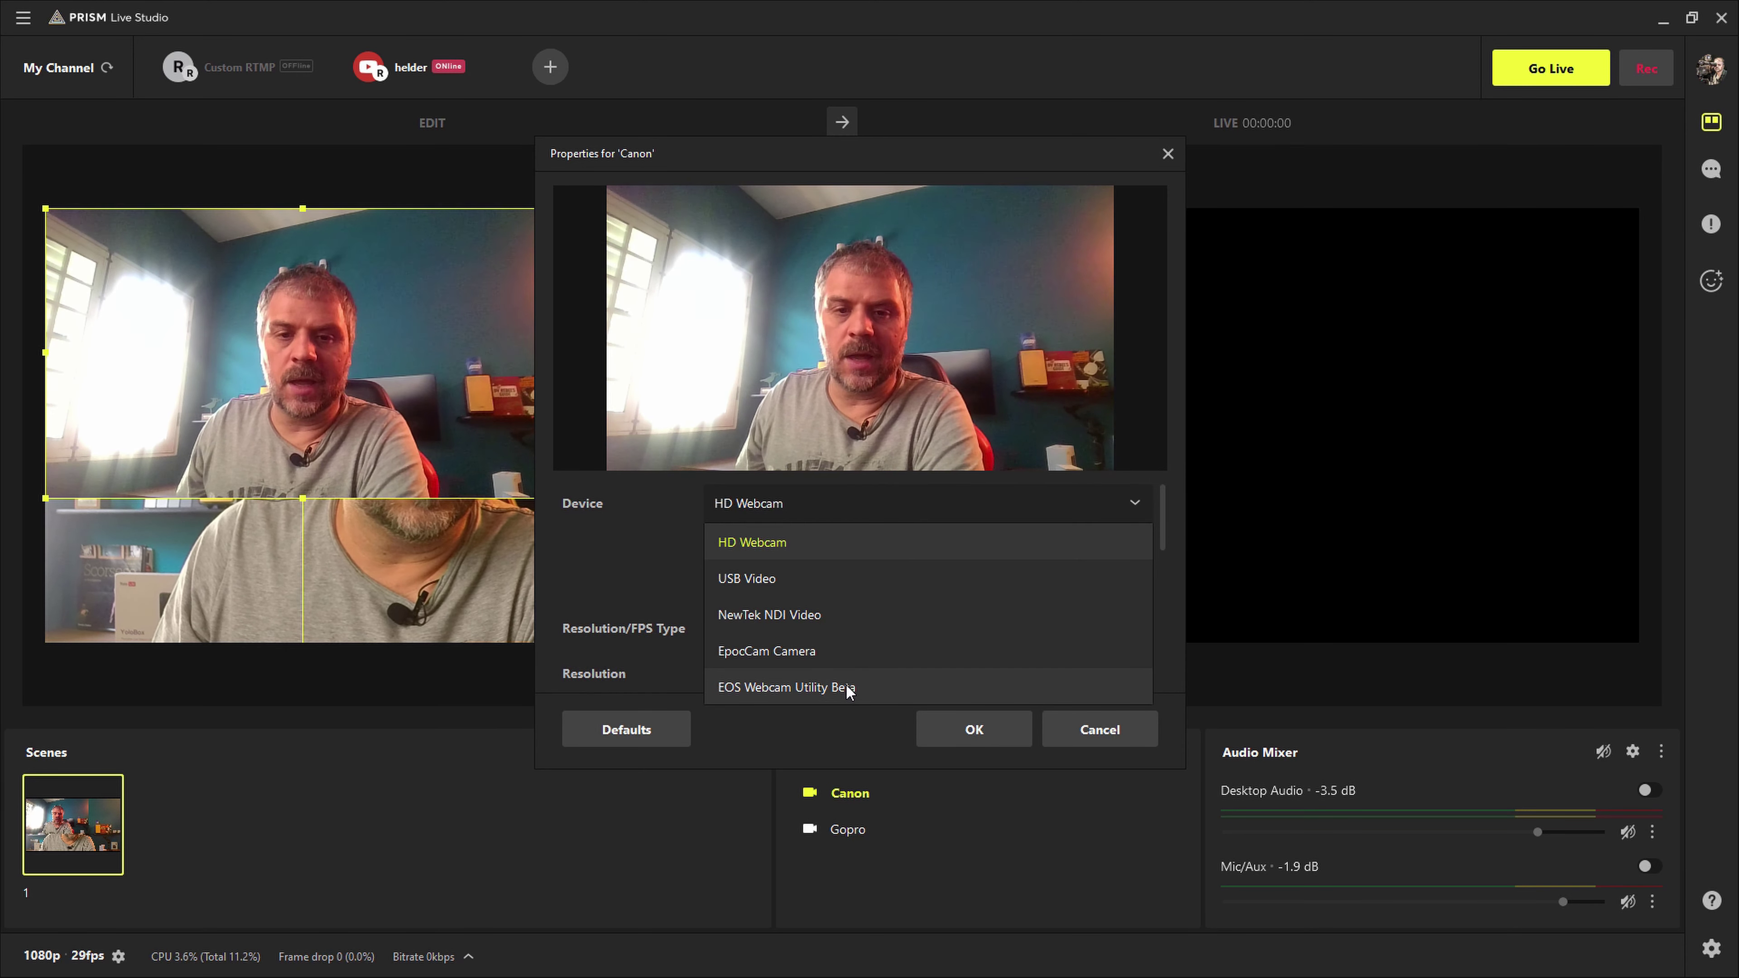
pyautogui.click(855, 687)
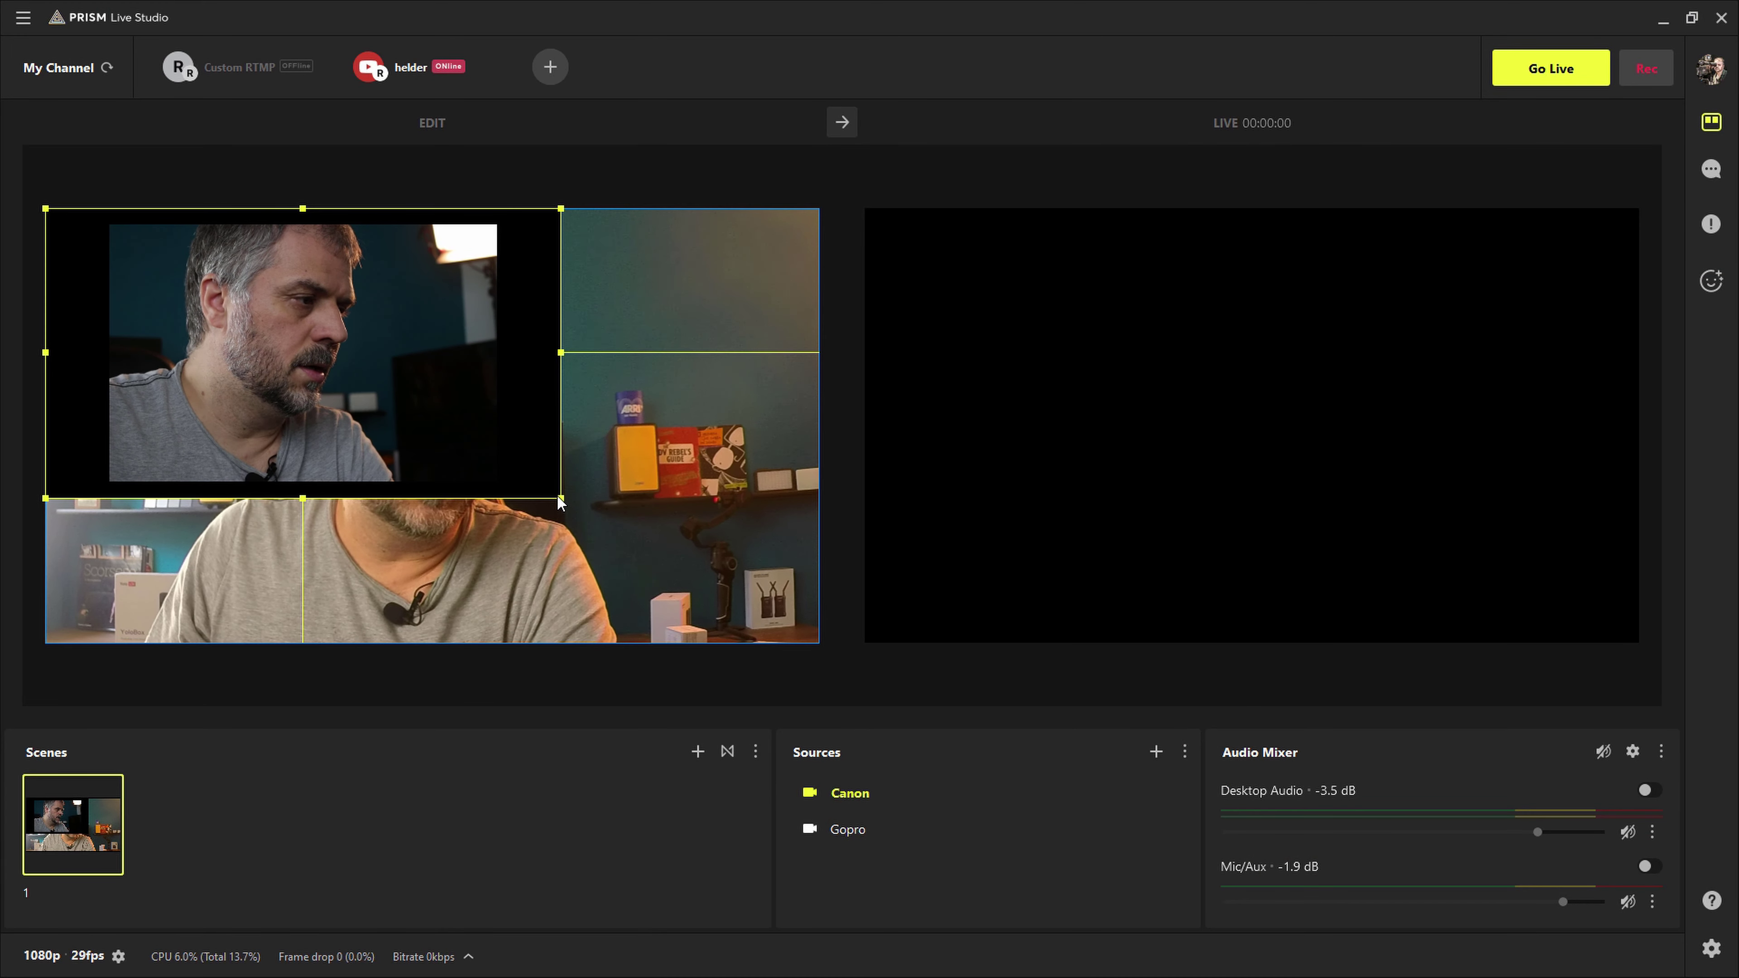
pyautogui.moveTo(558, 502); pyautogui.dragTo(911, 732)
pyautogui.moveTo(502, 483); pyautogui.dragTo(432, 472)
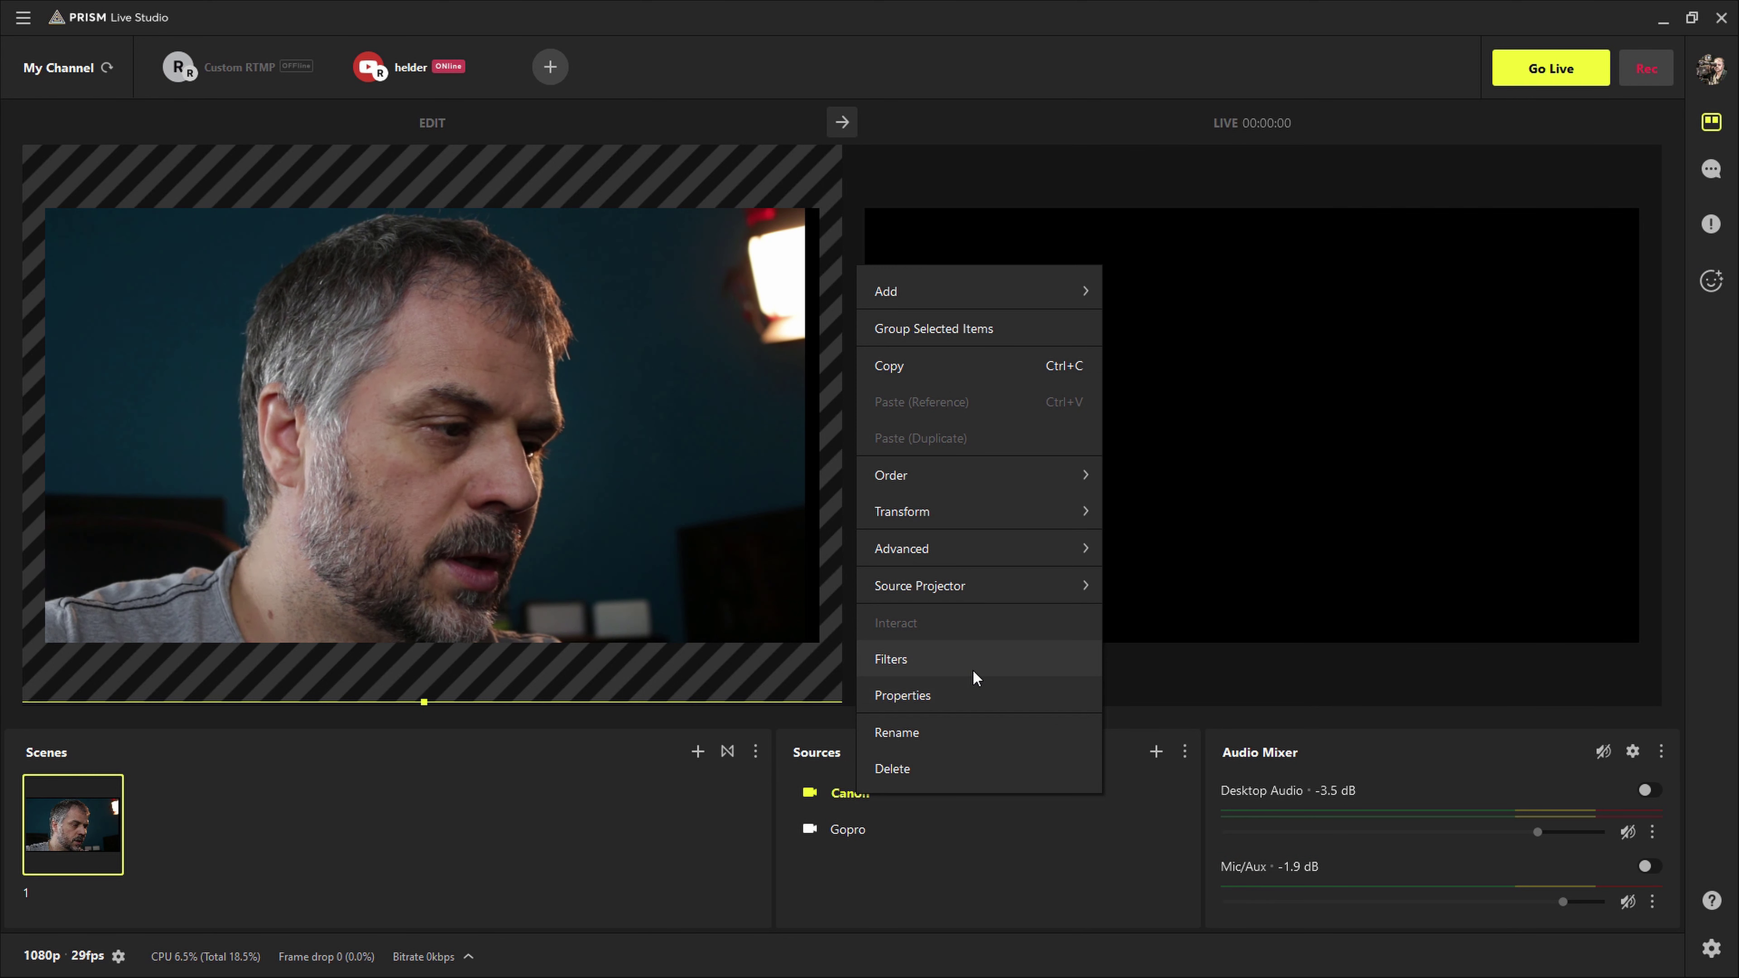
# Open the Canon source's properties, try color space 709, and set the color space back to Default
pyautogui.click(971, 695)
pyautogui.click(900, 539)
pyautogui.click(900, 615)
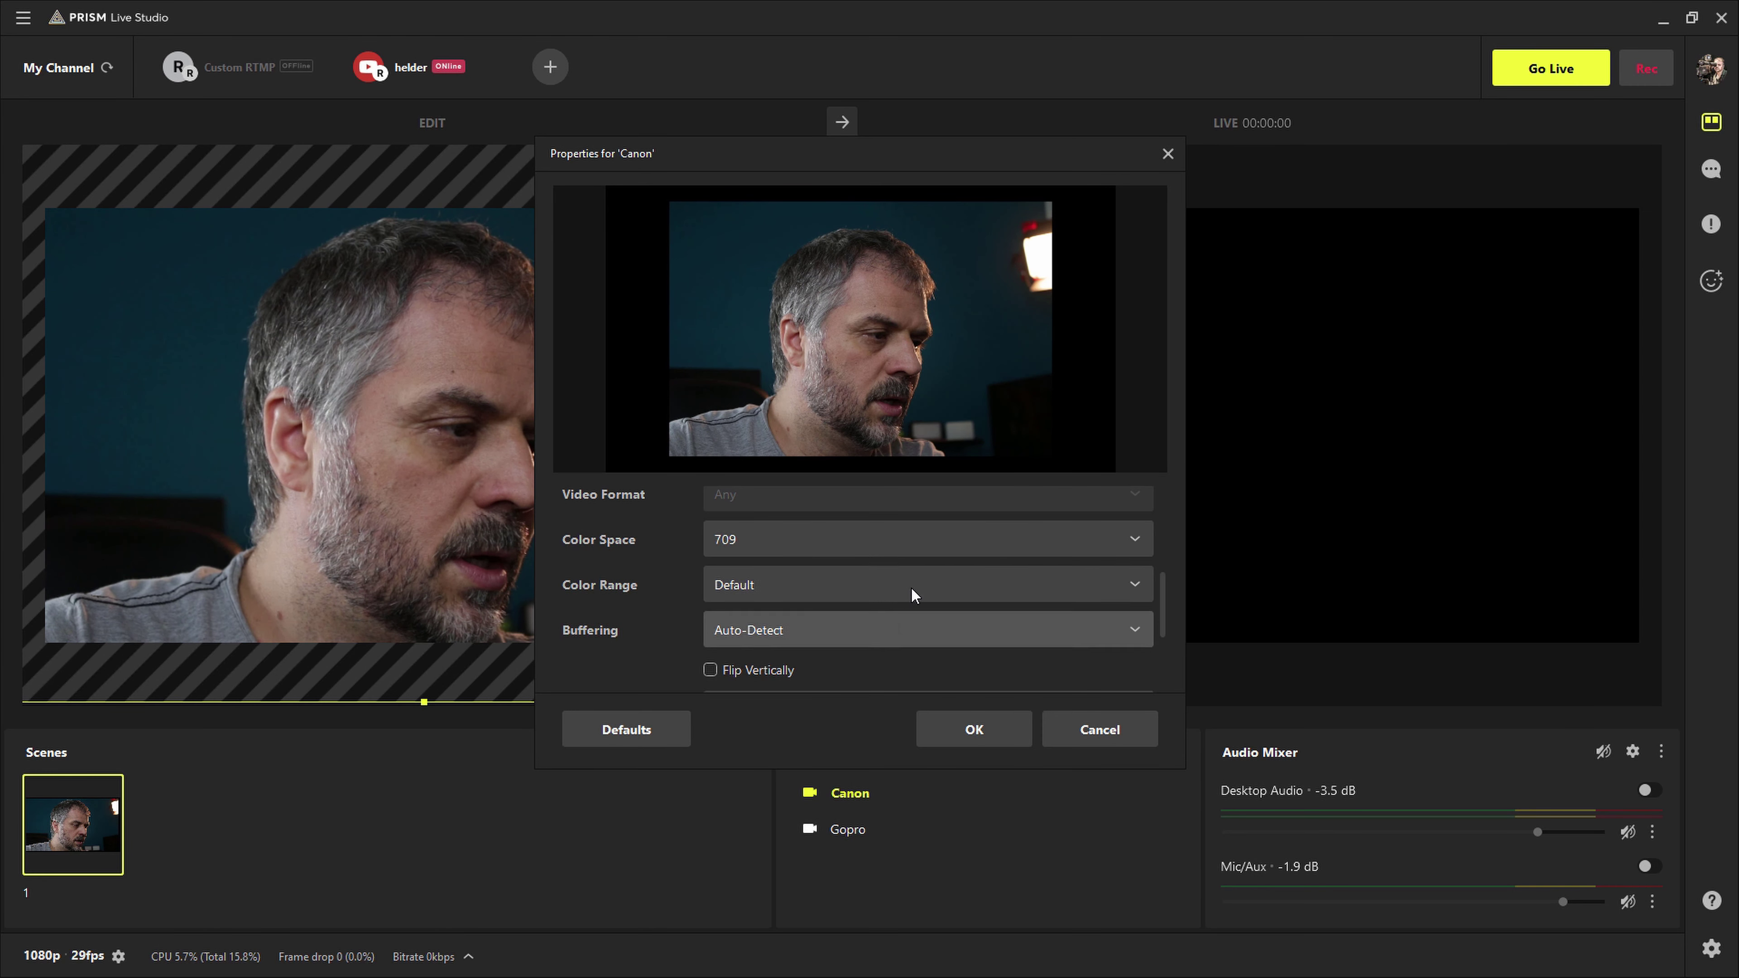
pyautogui.click(886, 539)
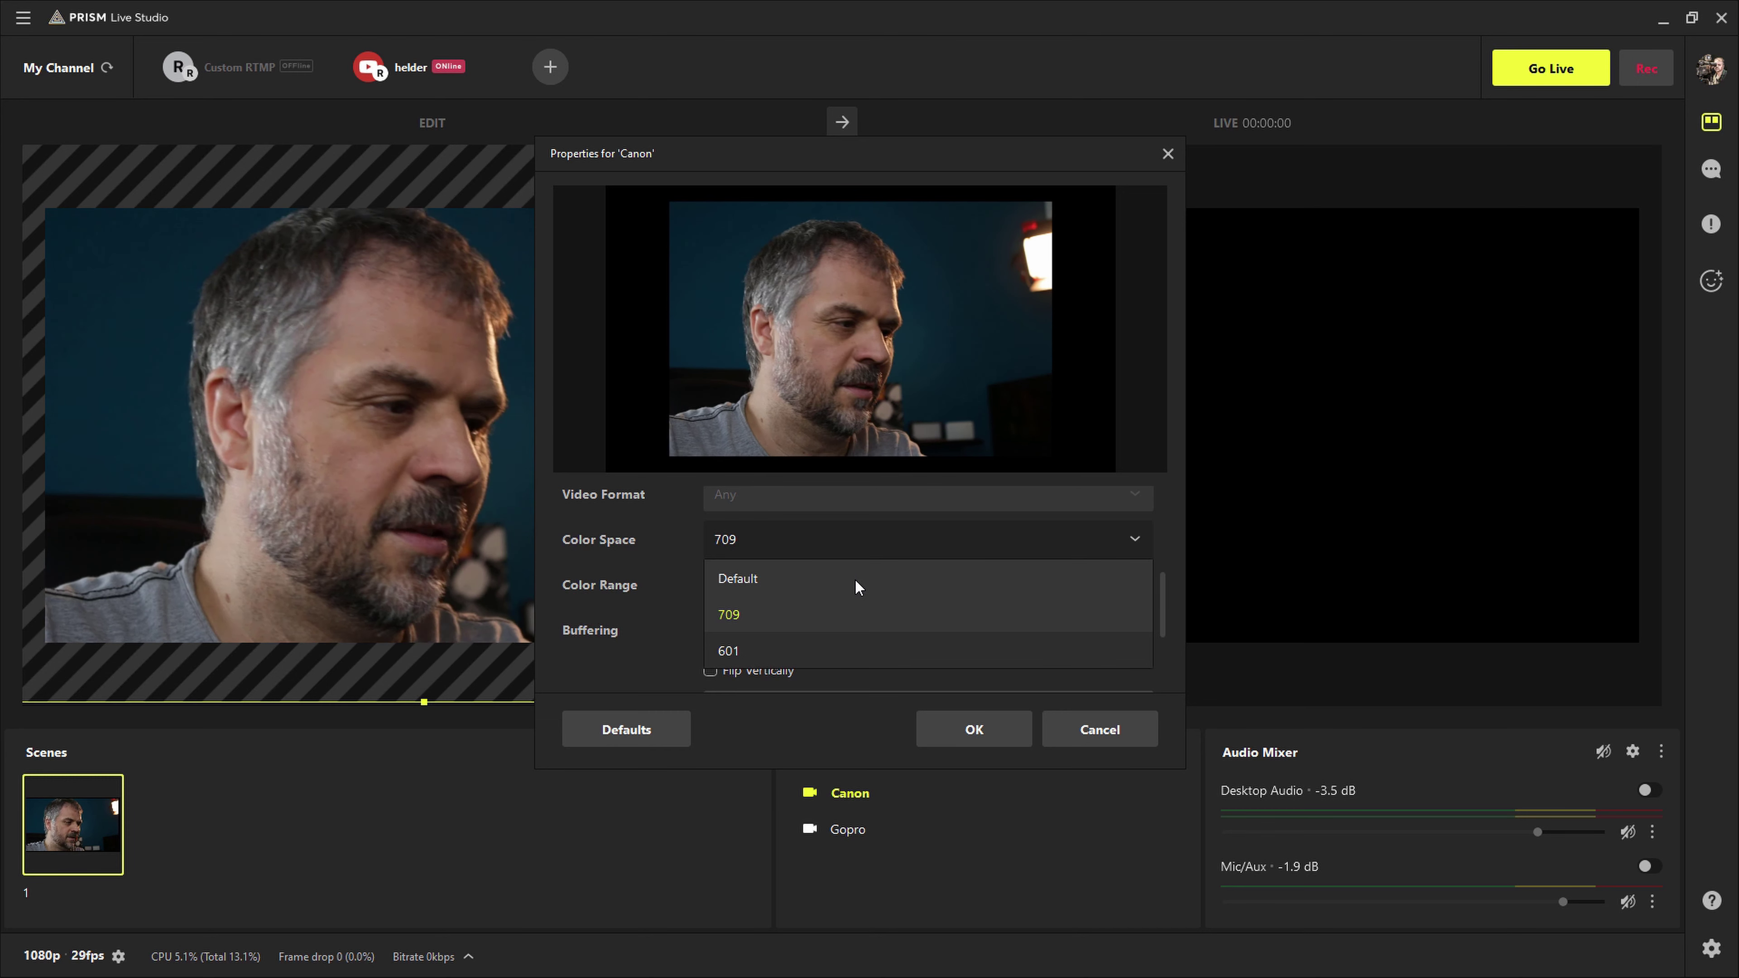
pyautogui.click(839, 580)
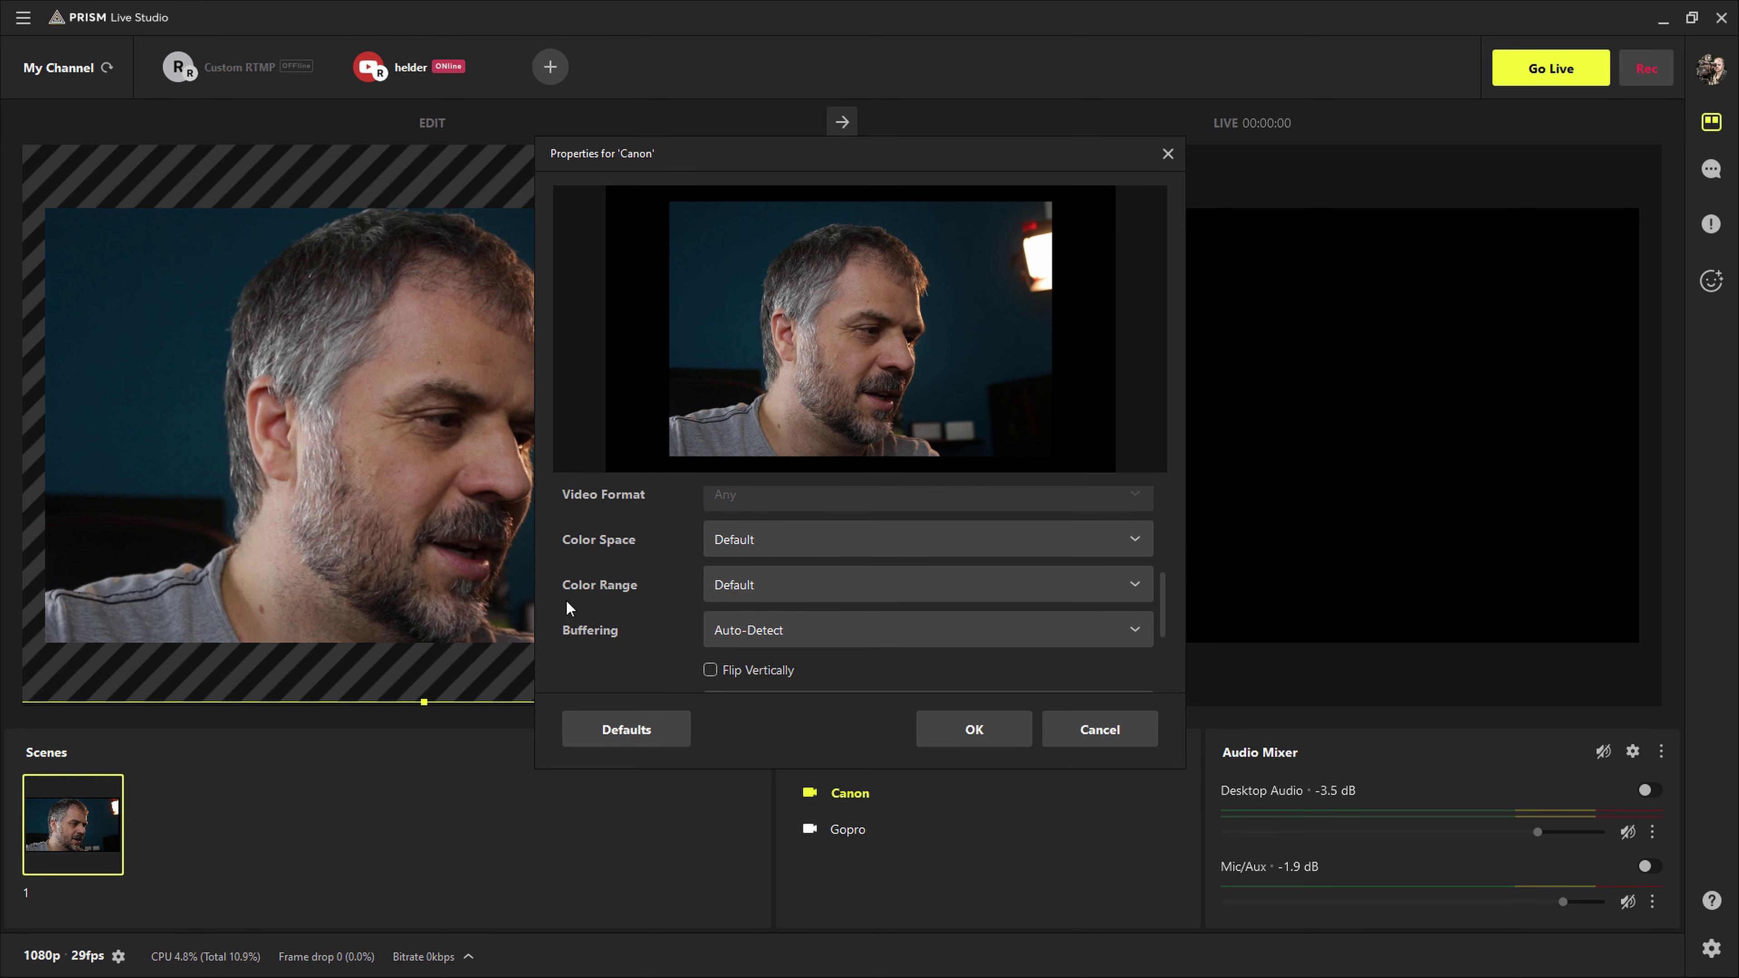
# Try flipping the Canon video vertically and turn the flip off again
pyautogui.scroll(-1, 648, 612)
pyautogui.click(710, 615)
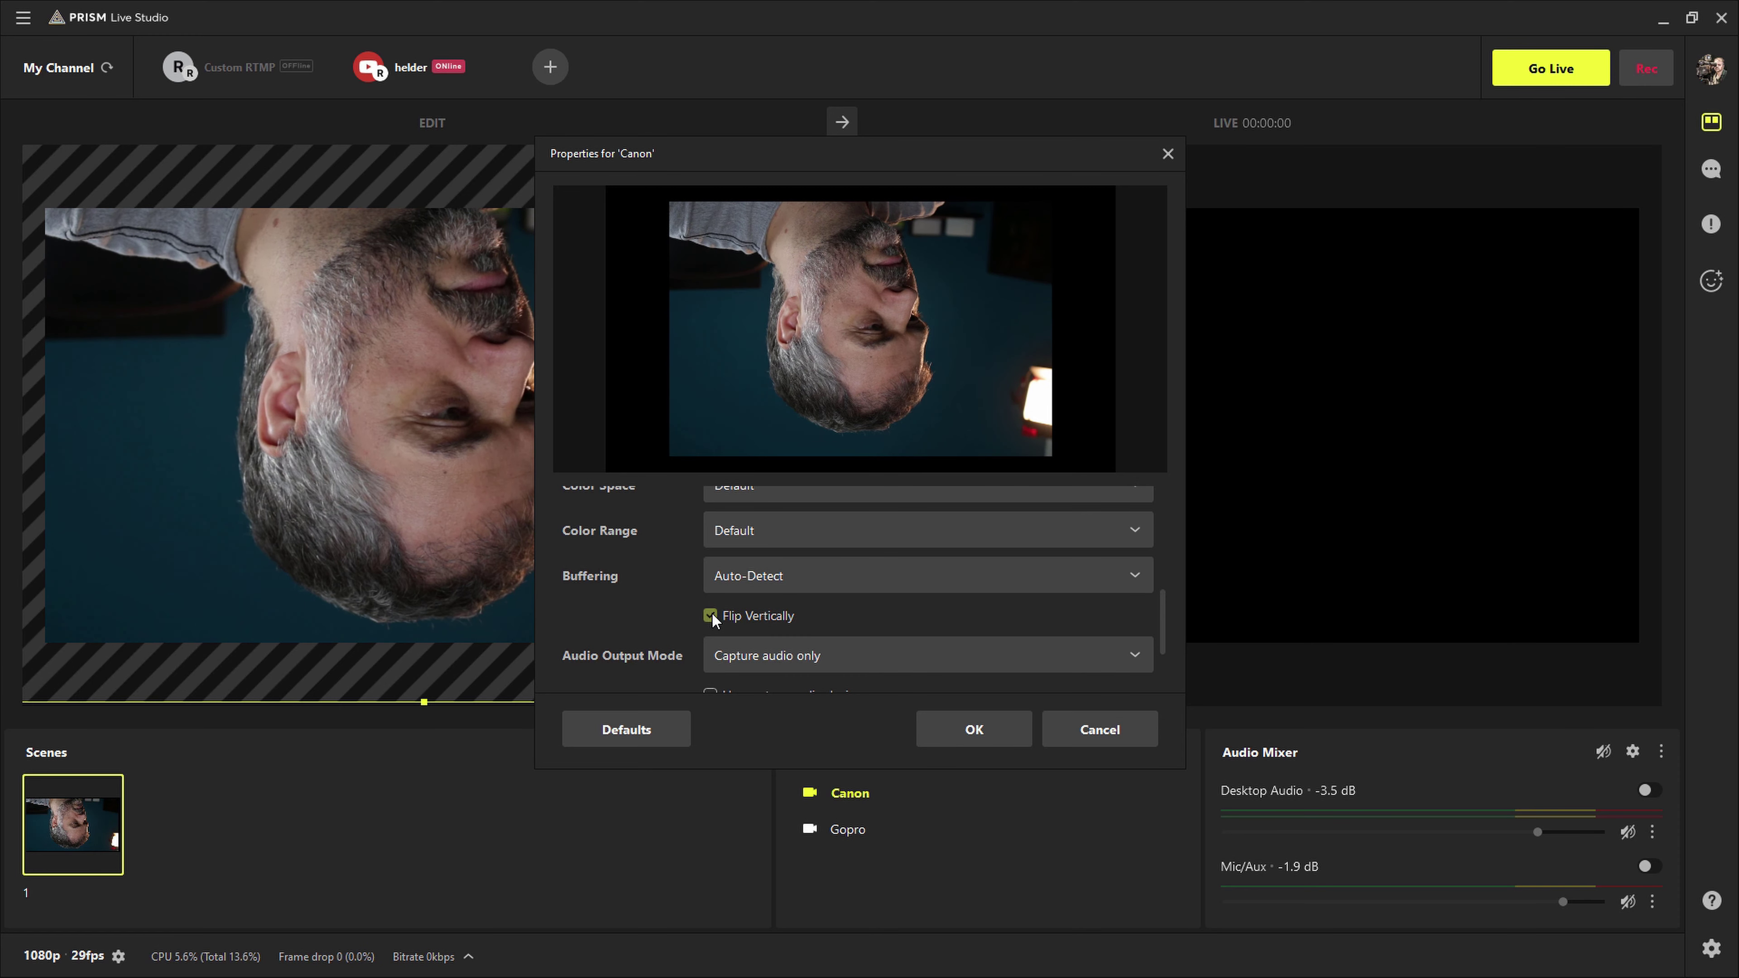
pyautogui.scroll(-1, 630, 608)
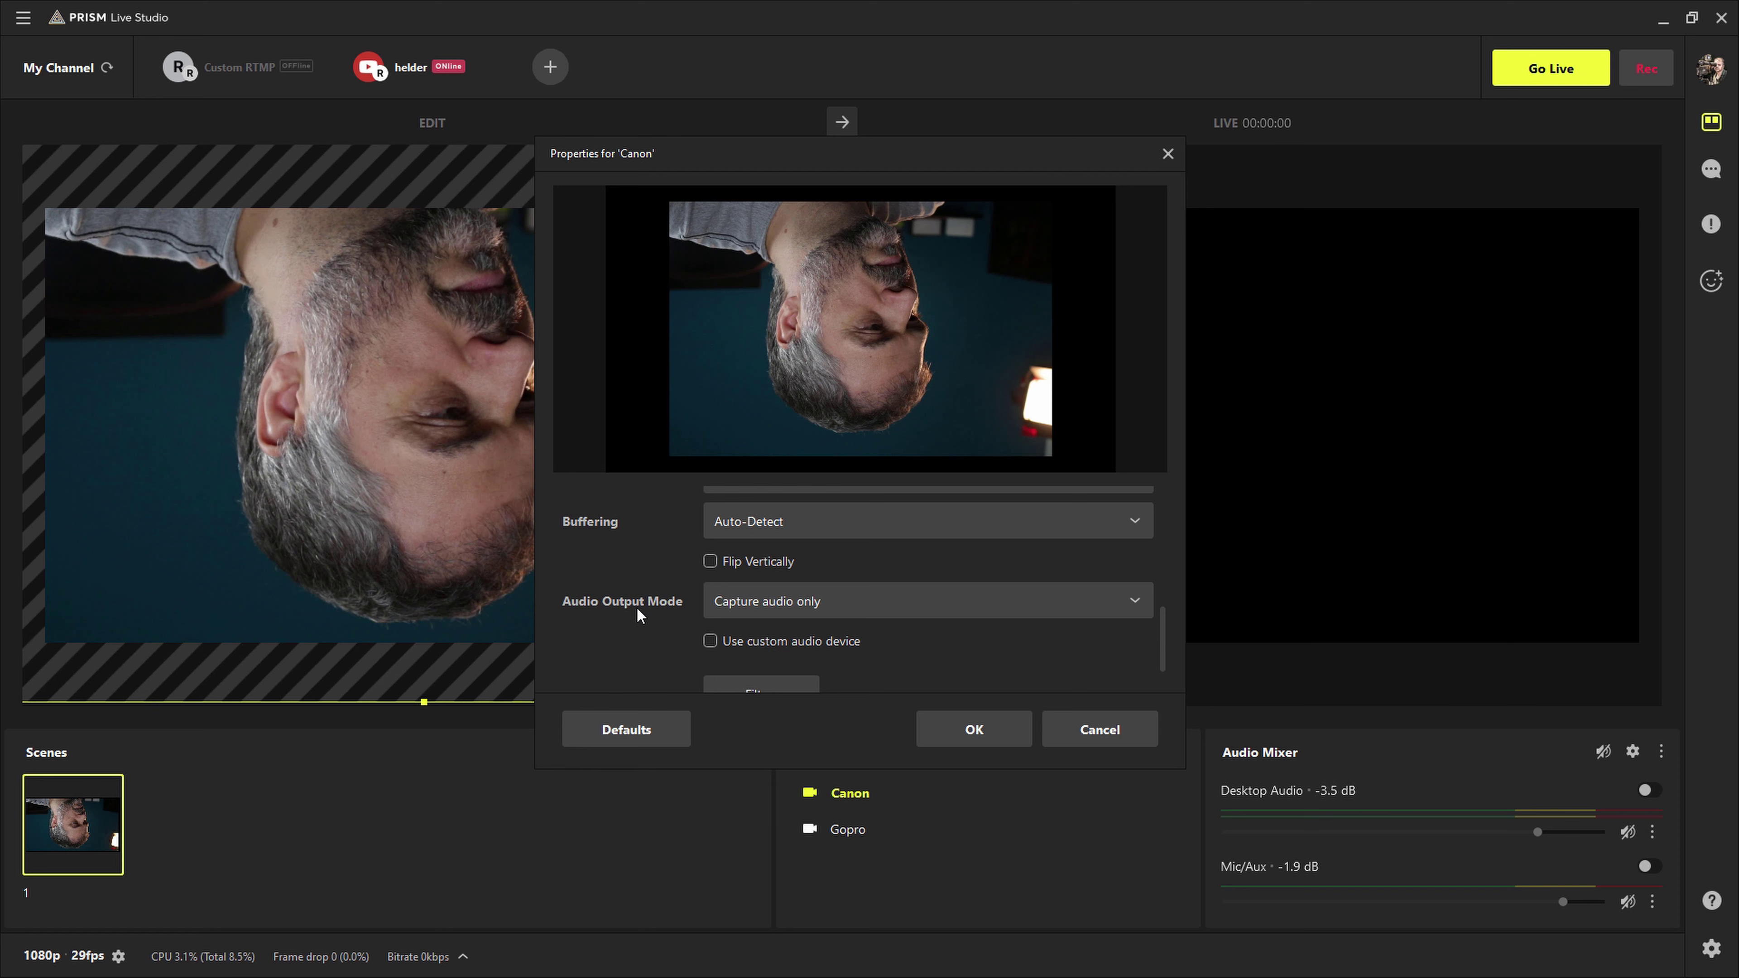
pyautogui.scroll(-1, 636, 614)
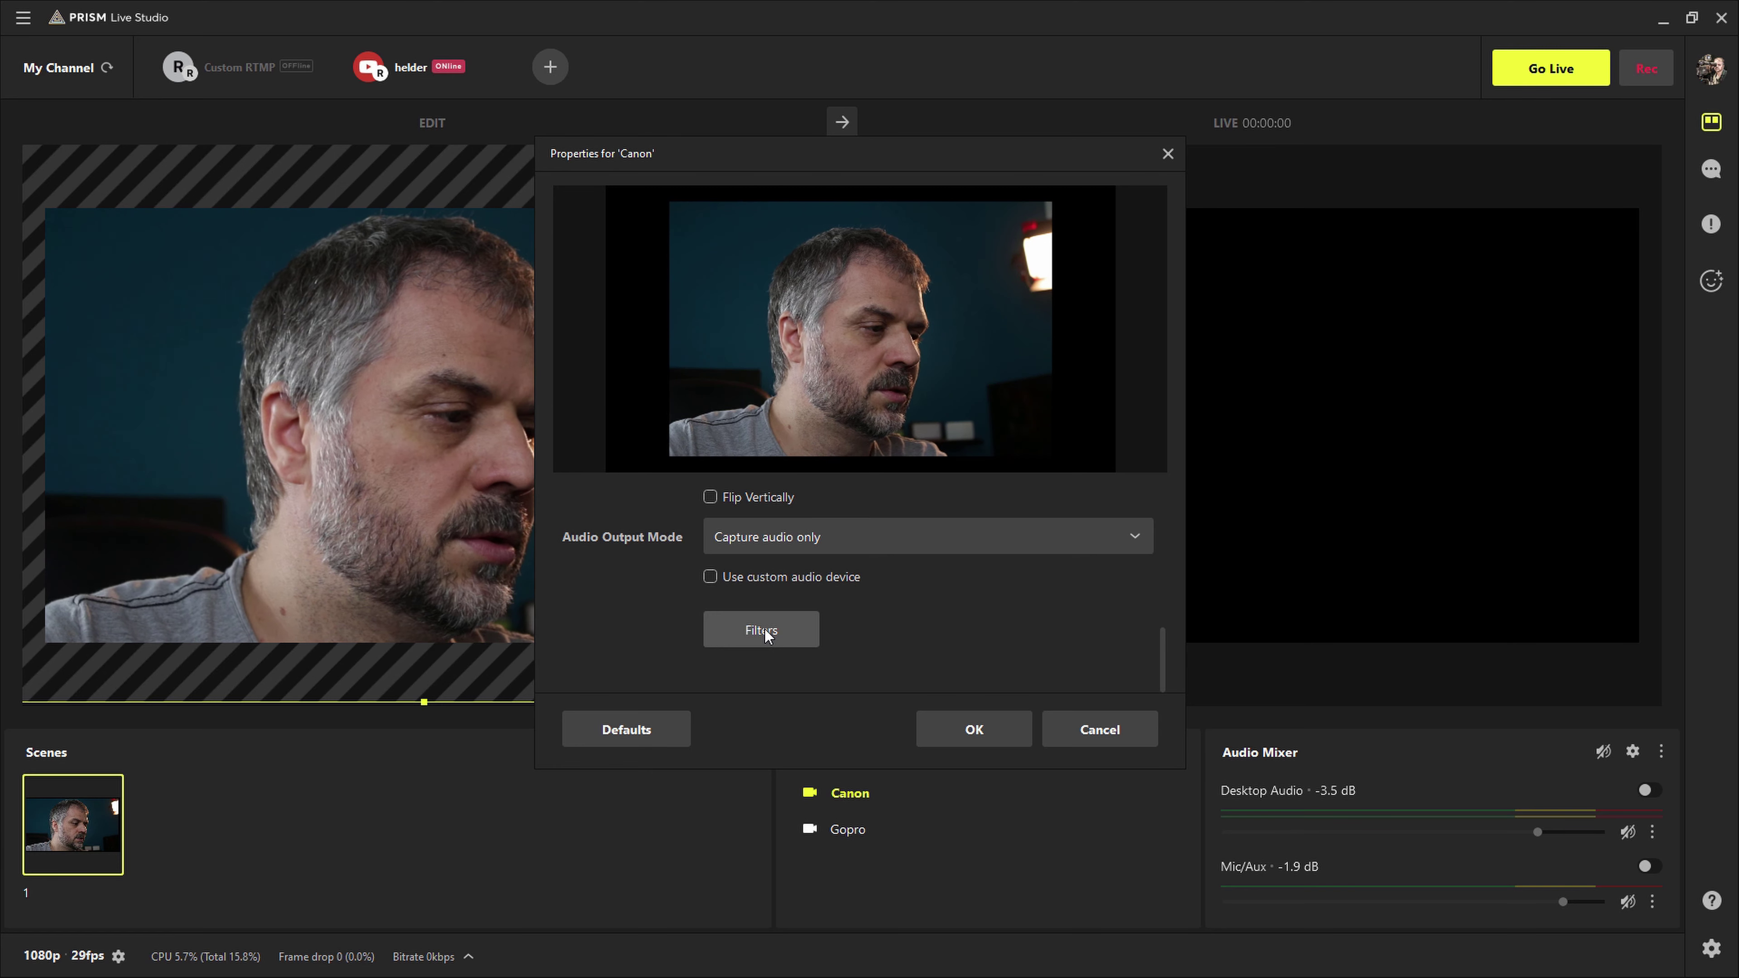
# Add a ChromaKey filter to the Canon source and set its key color type to Blue
pyautogui.click(765, 629)
pyautogui.moveTo(443, 67)
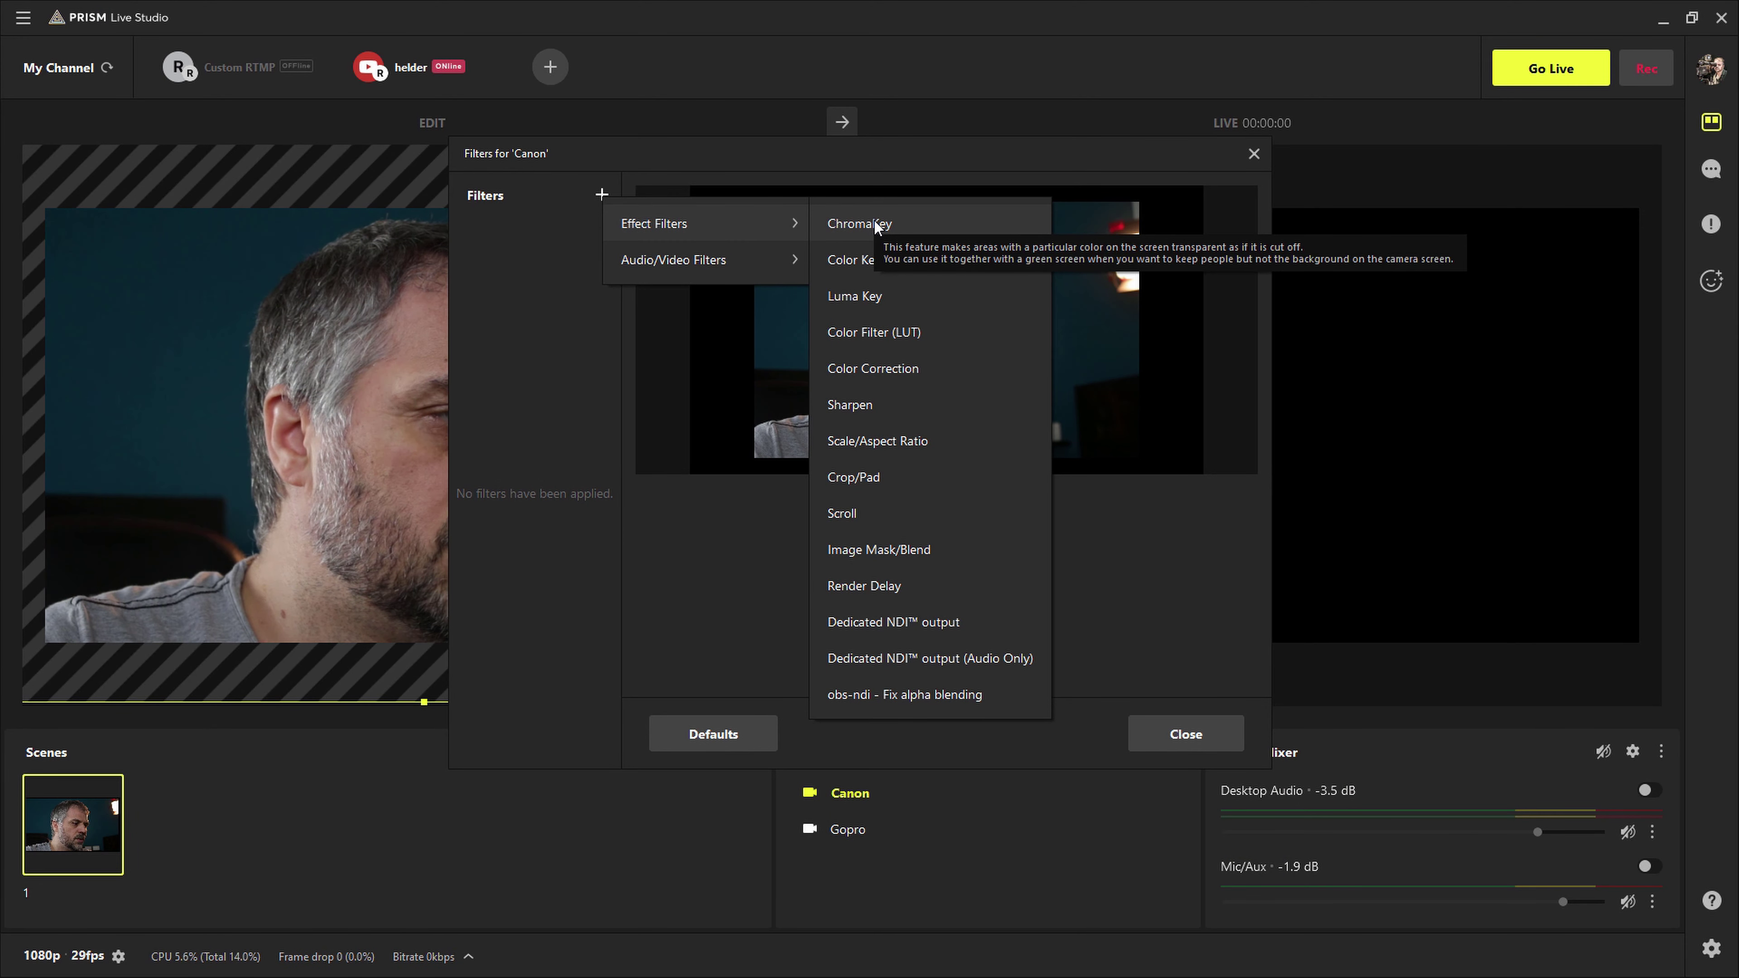
pyautogui.click(873, 220)
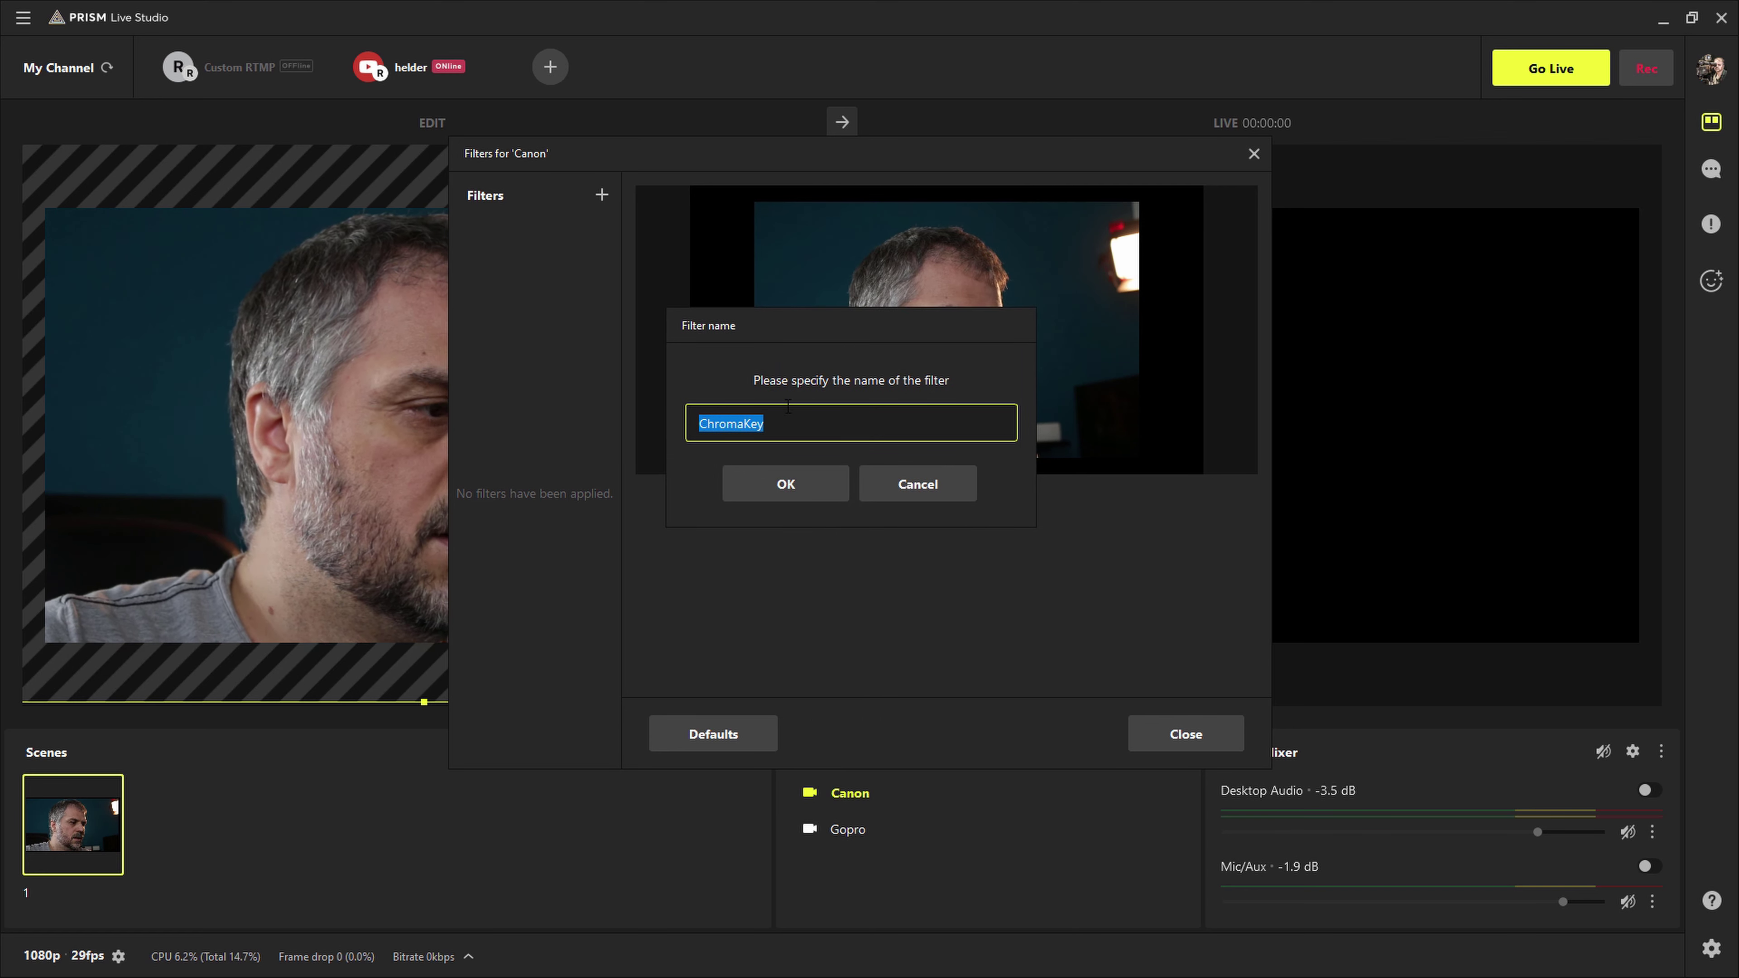
pyautogui.click(788, 482)
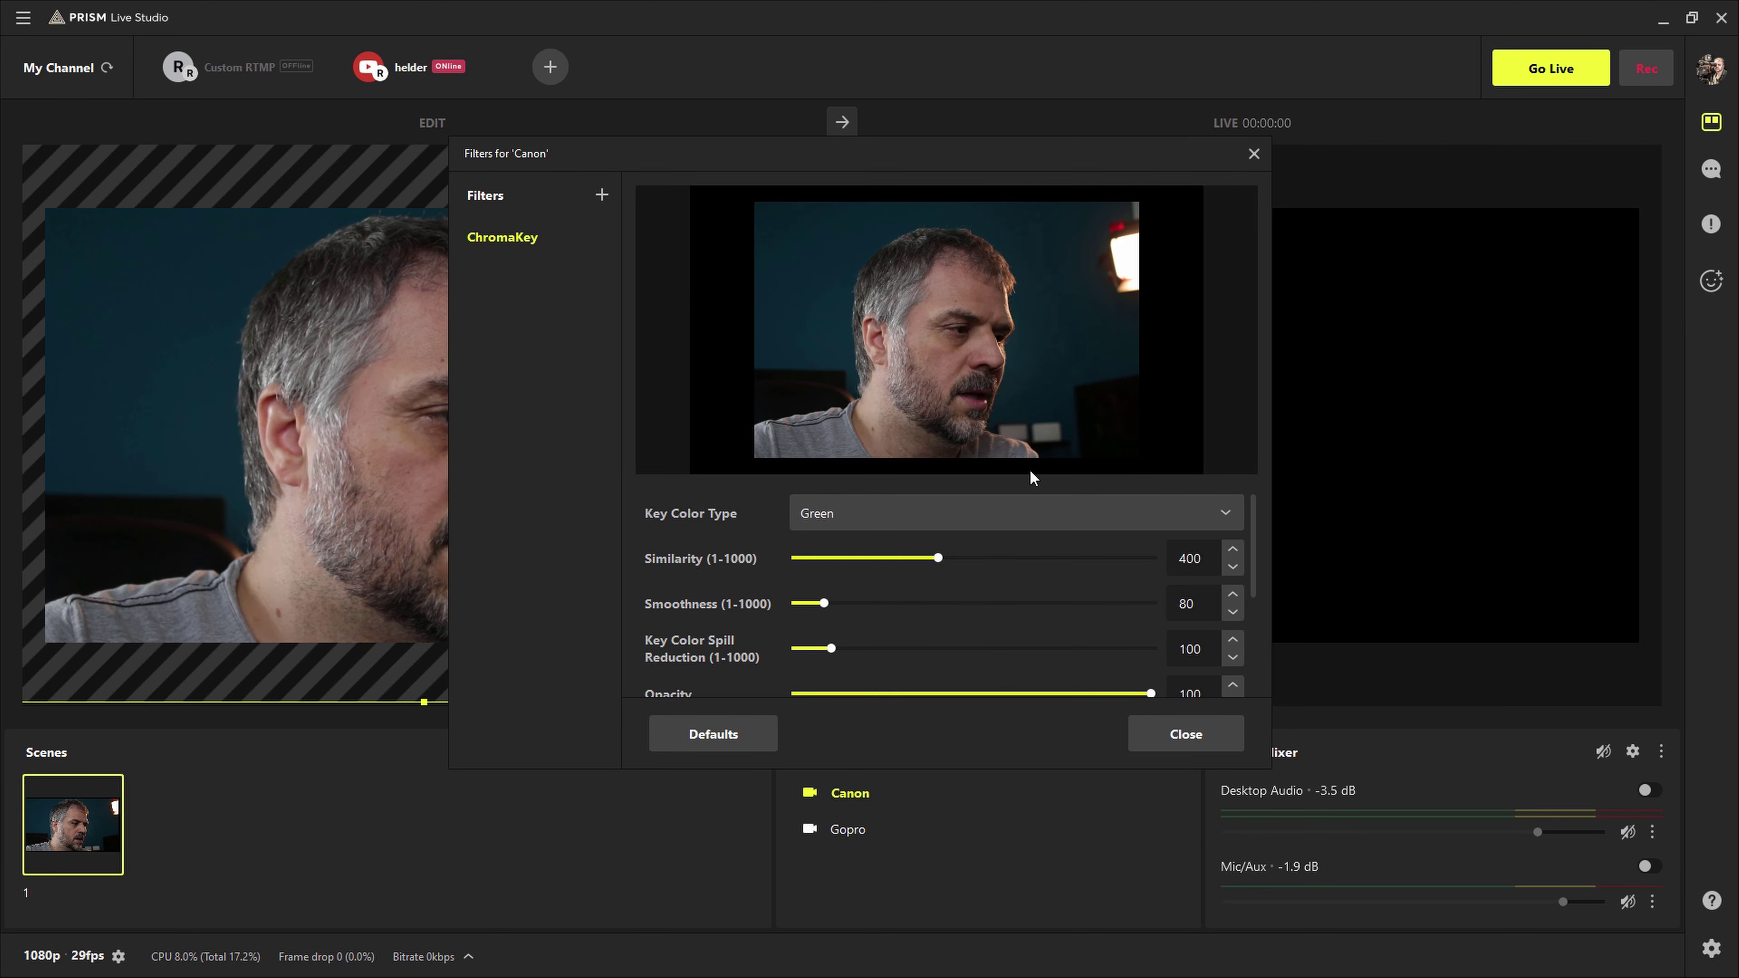
pyautogui.click(1049, 513)
pyautogui.click(988, 586)
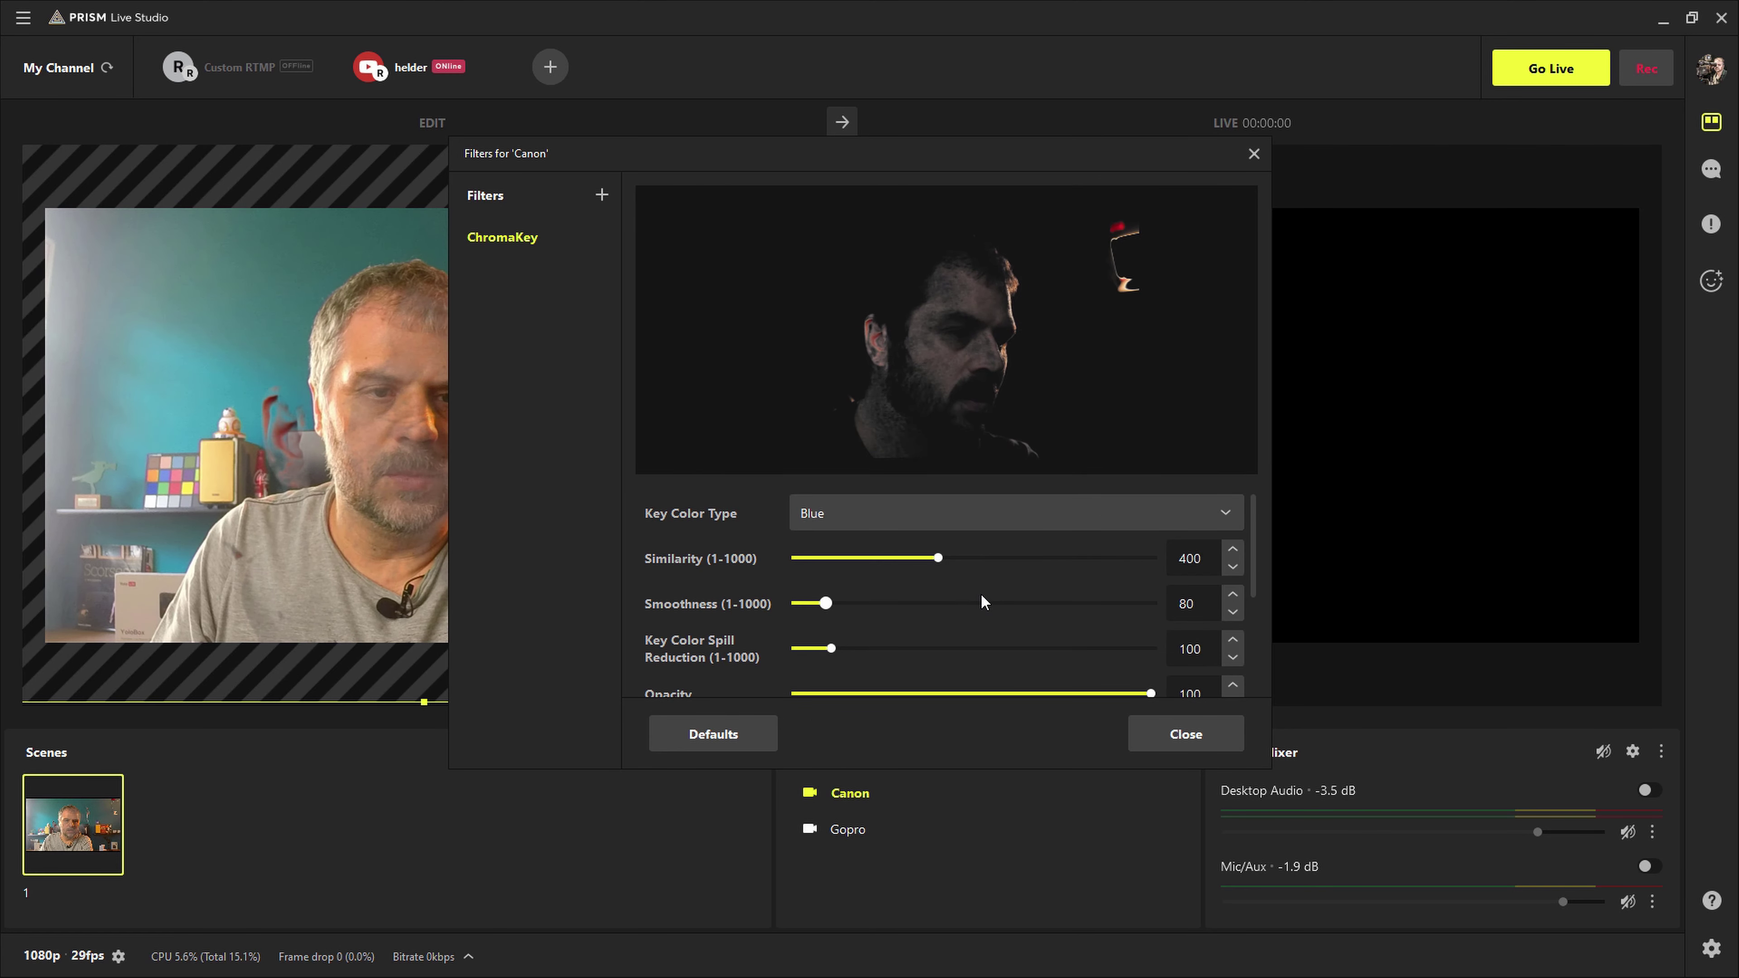
# Set the ChromaKey filter's similarity to 274, smoothness to 84, spill reduction to 160 and key color type to Custom
pyautogui.moveTo(929, 562); pyautogui.dragTo(890, 559)
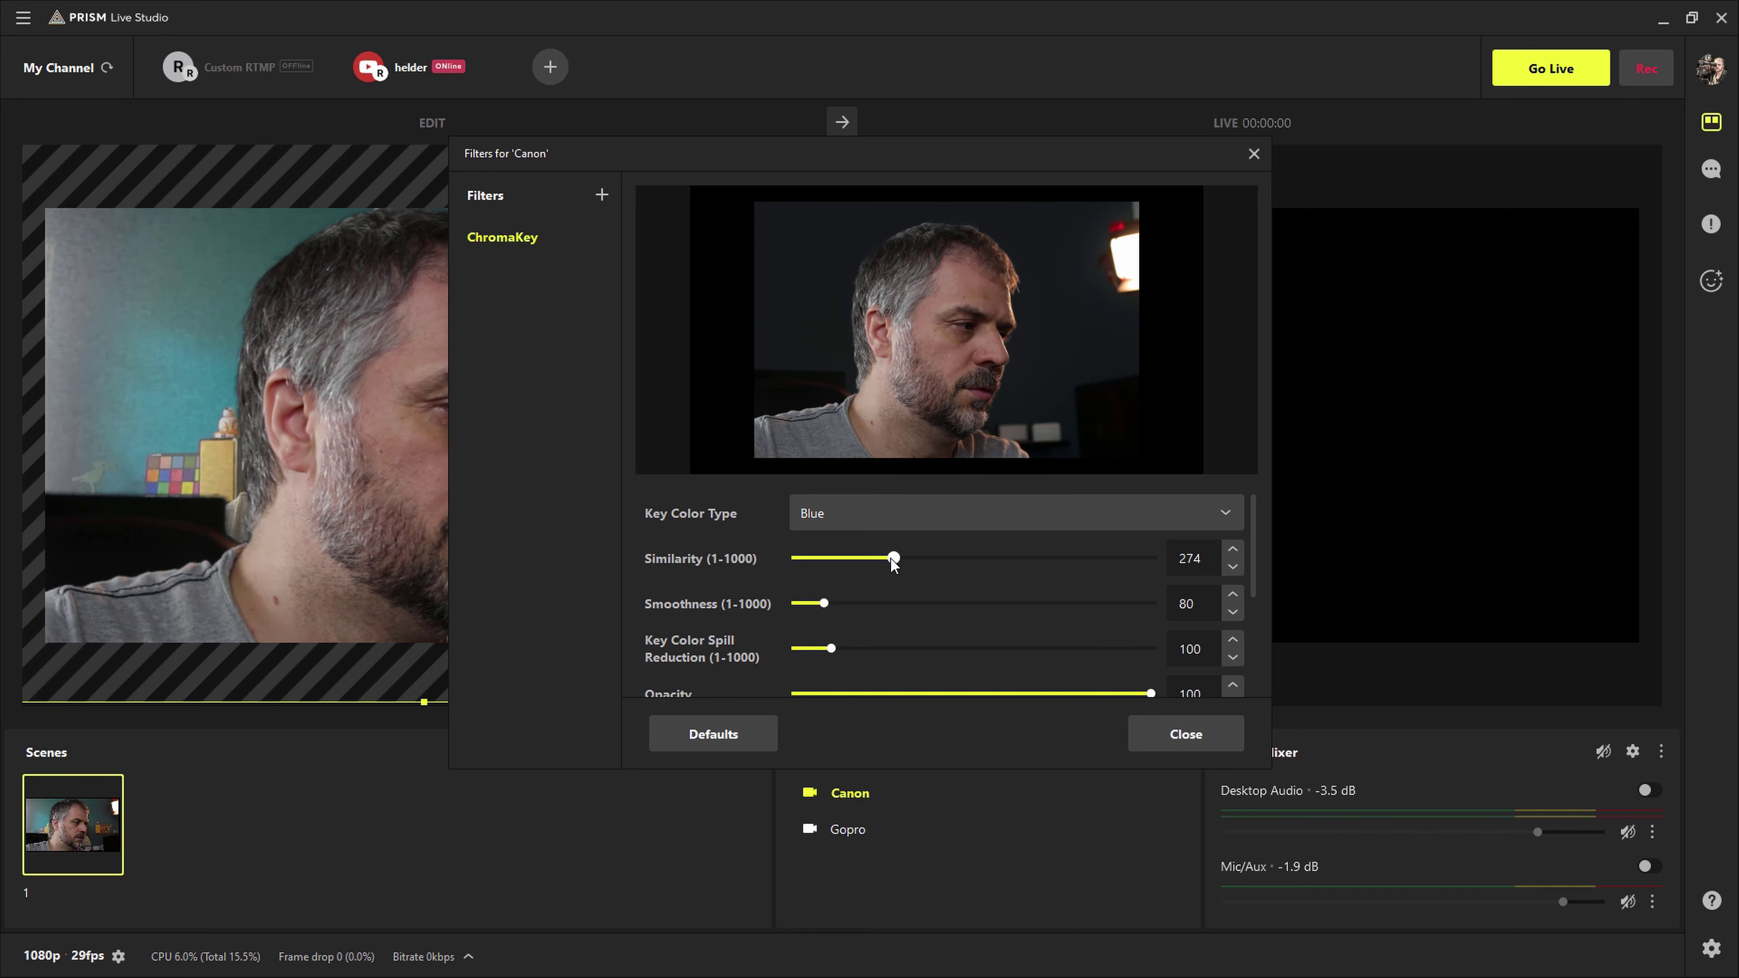
pyautogui.moveTo(827, 601)
pyautogui.mouseDown()
pyautogui.moveTo(866, 602)
pyautogui.moveTo(827, 603)
pyautogui.mouseUp()
pyautogui.moveTo(831, 648); pyautogui.dragTo(846, 652)
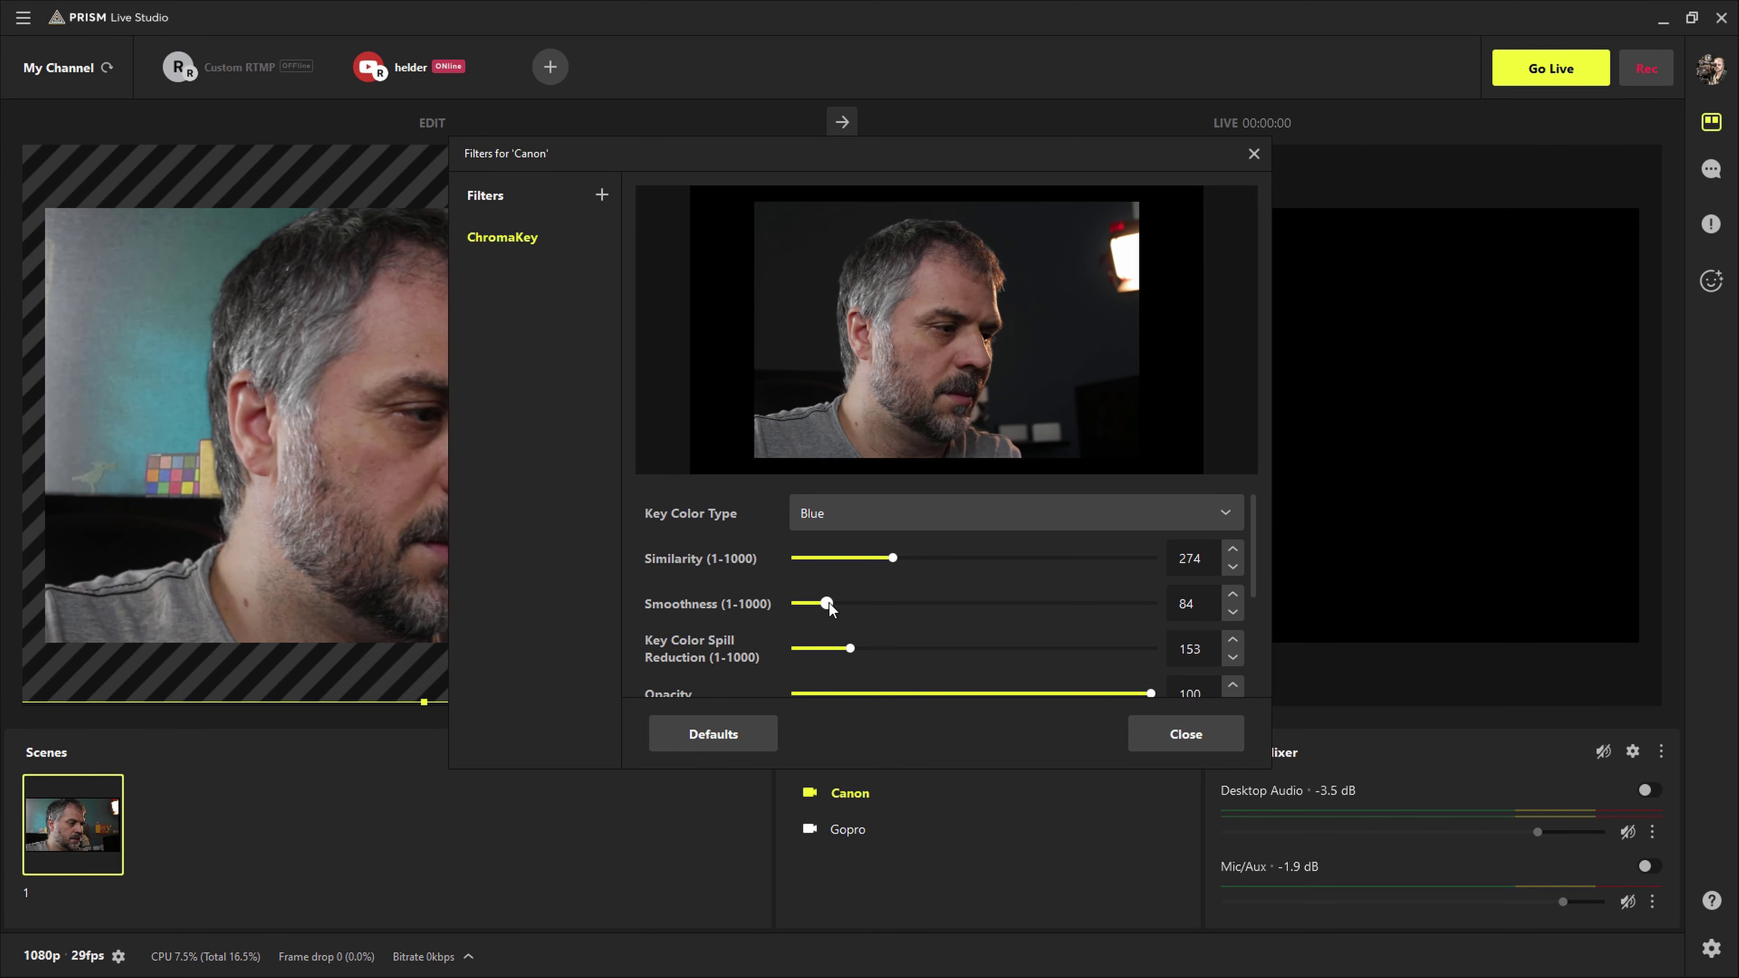
pyautogui.moveTo(827, 603); pyautogui.dragTo(824, 606)
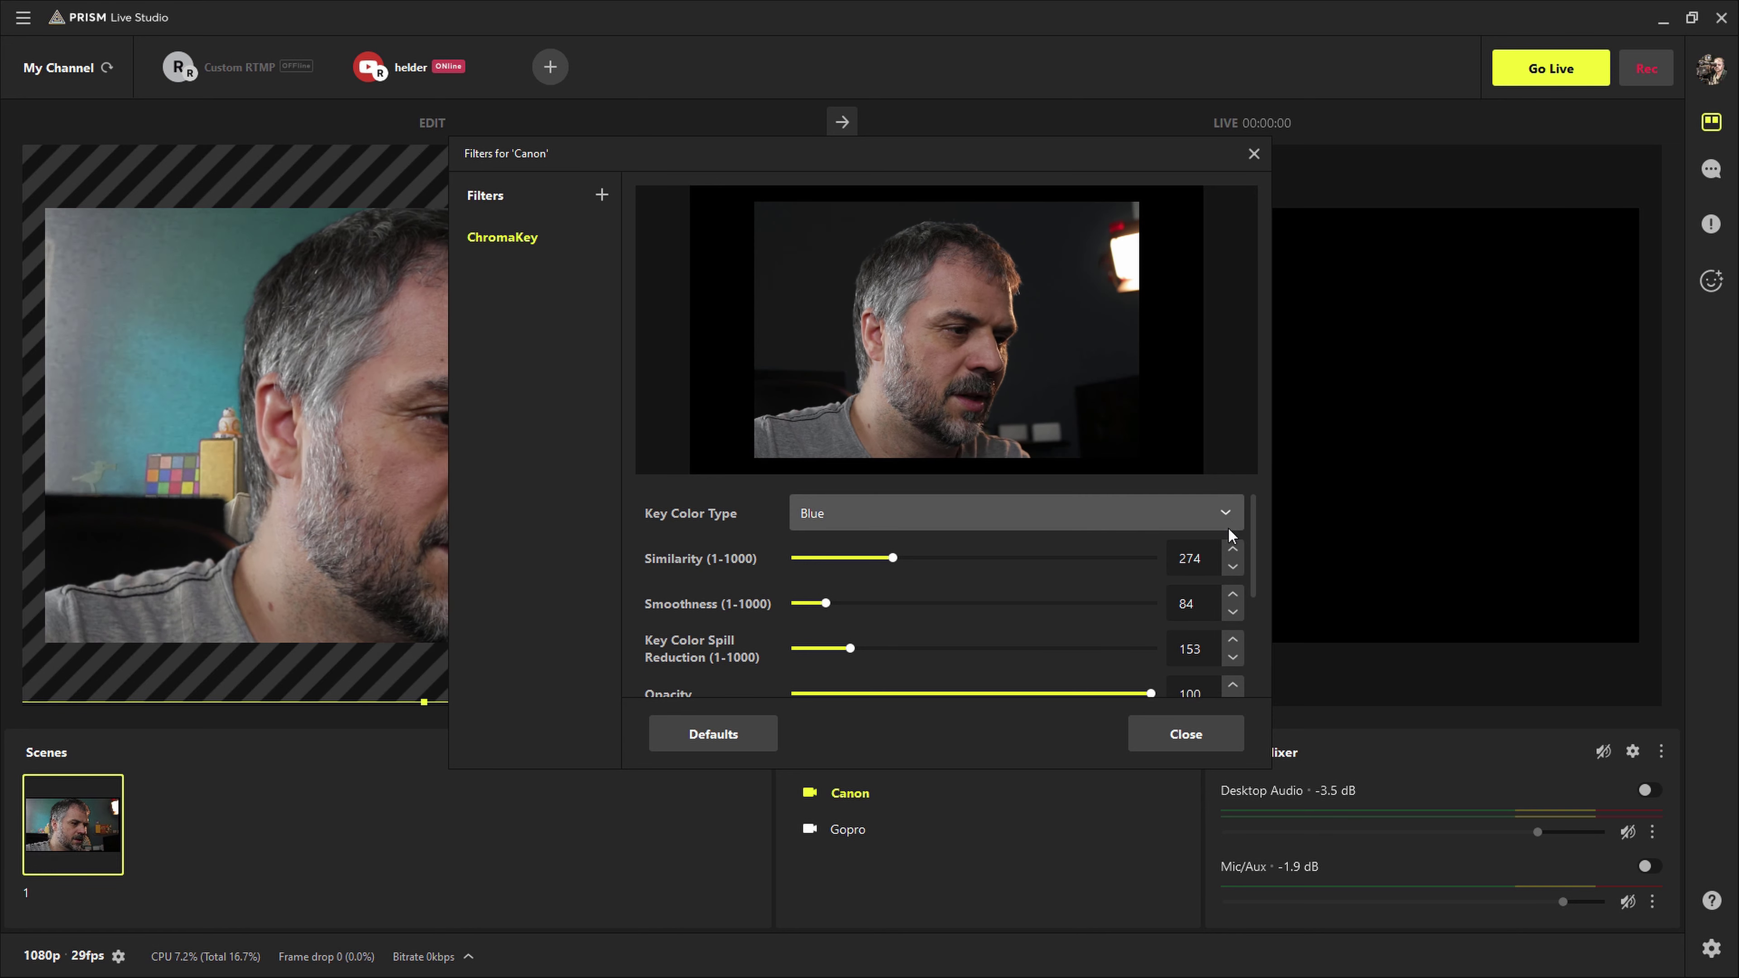
pyautogui.scroll(-2, 1013, 514)
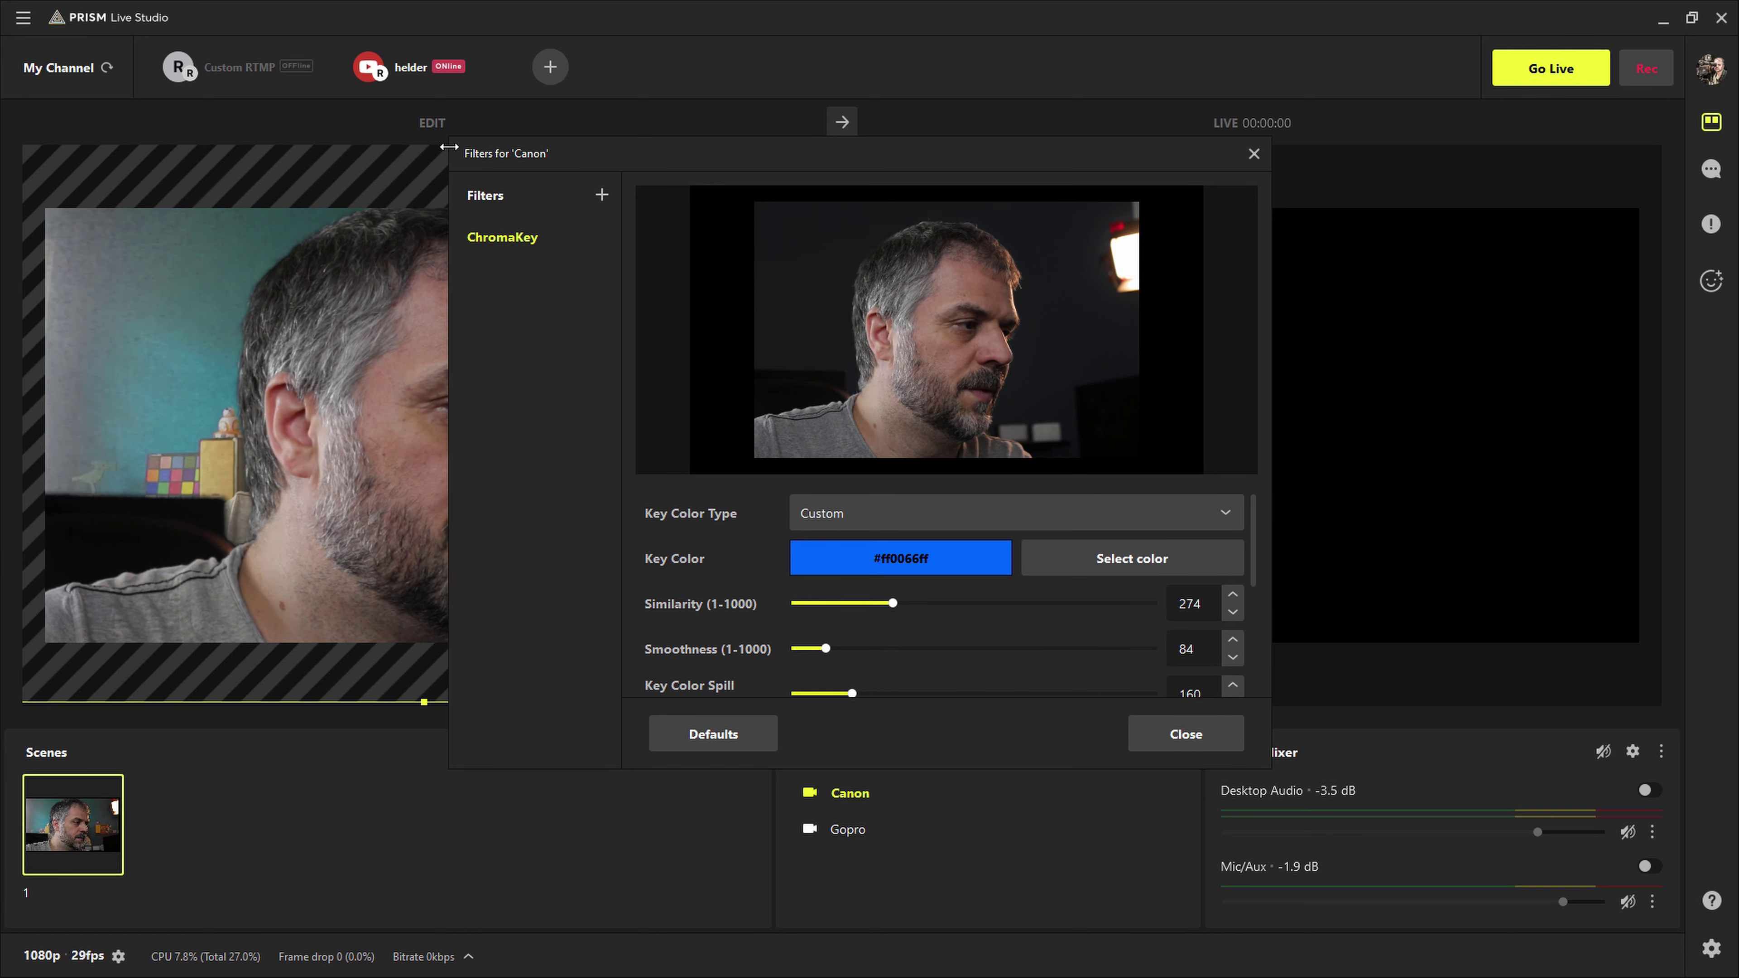
# Delete the ChromaKey filter from the Canon source
pyautogui.click(603, 234)
pyautogui.click(630, 298)
pyautogui.click(819, 461)
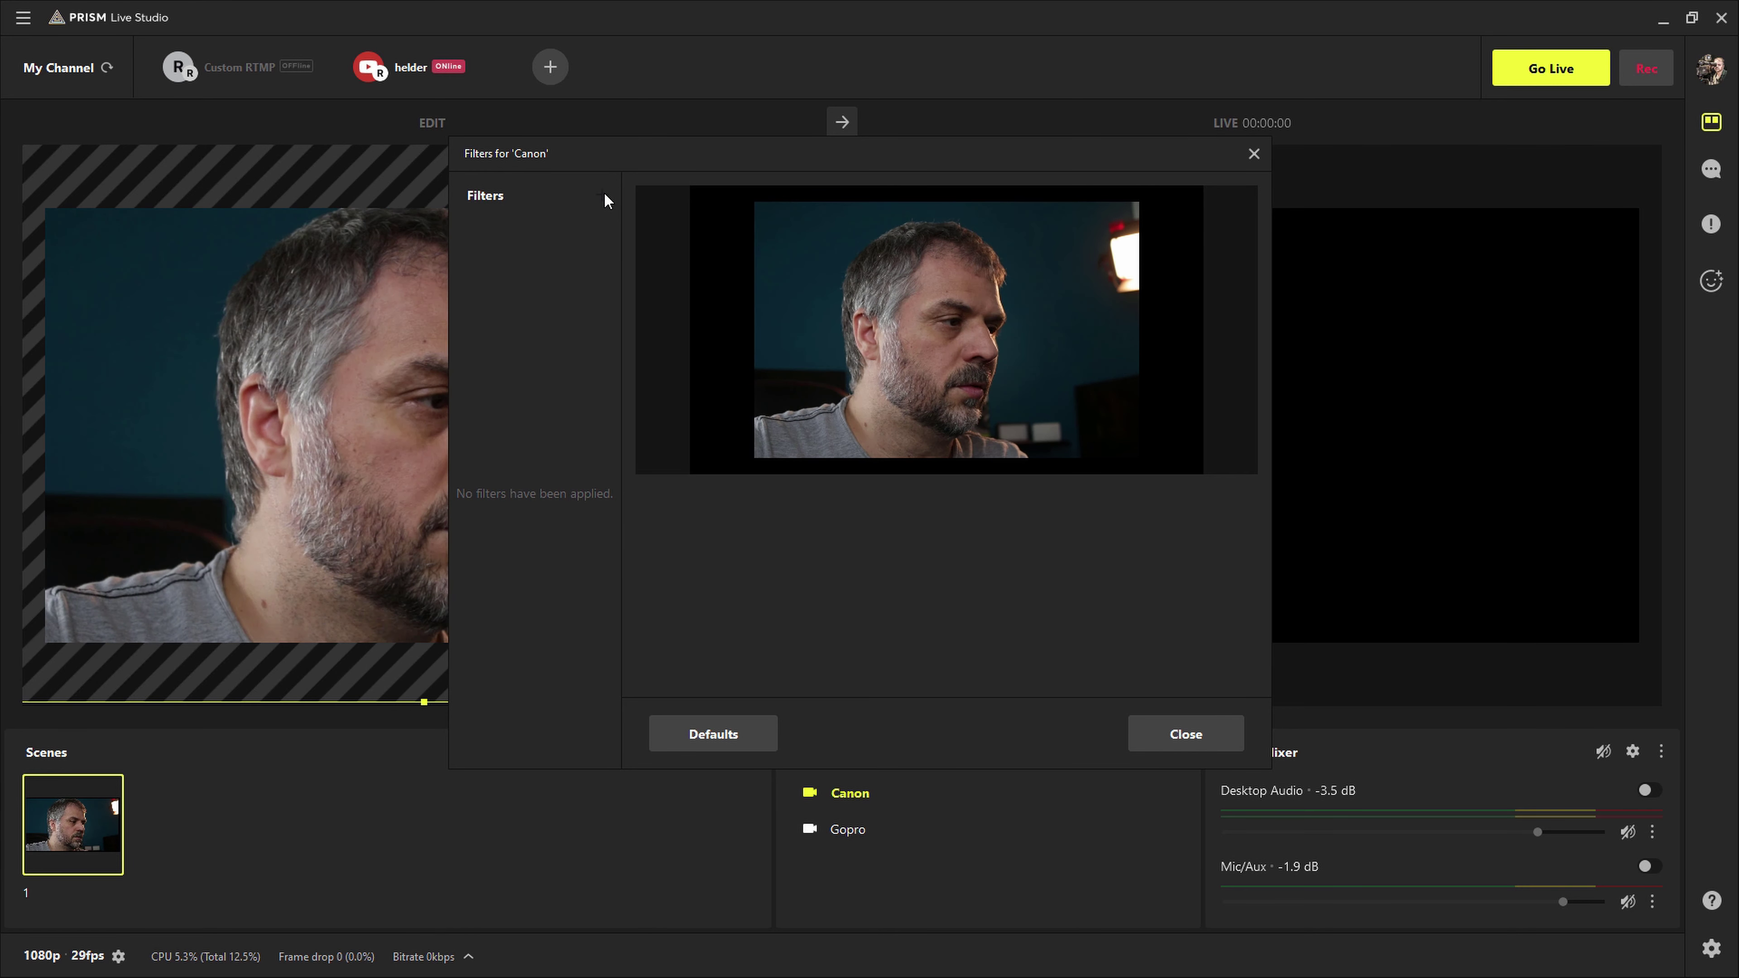
# Add a Color Filter (LUT) effect to the Canon source, keeping the default filter name
pyautogui.click(602, 195)
pyautogui.moveTo(663, 258)
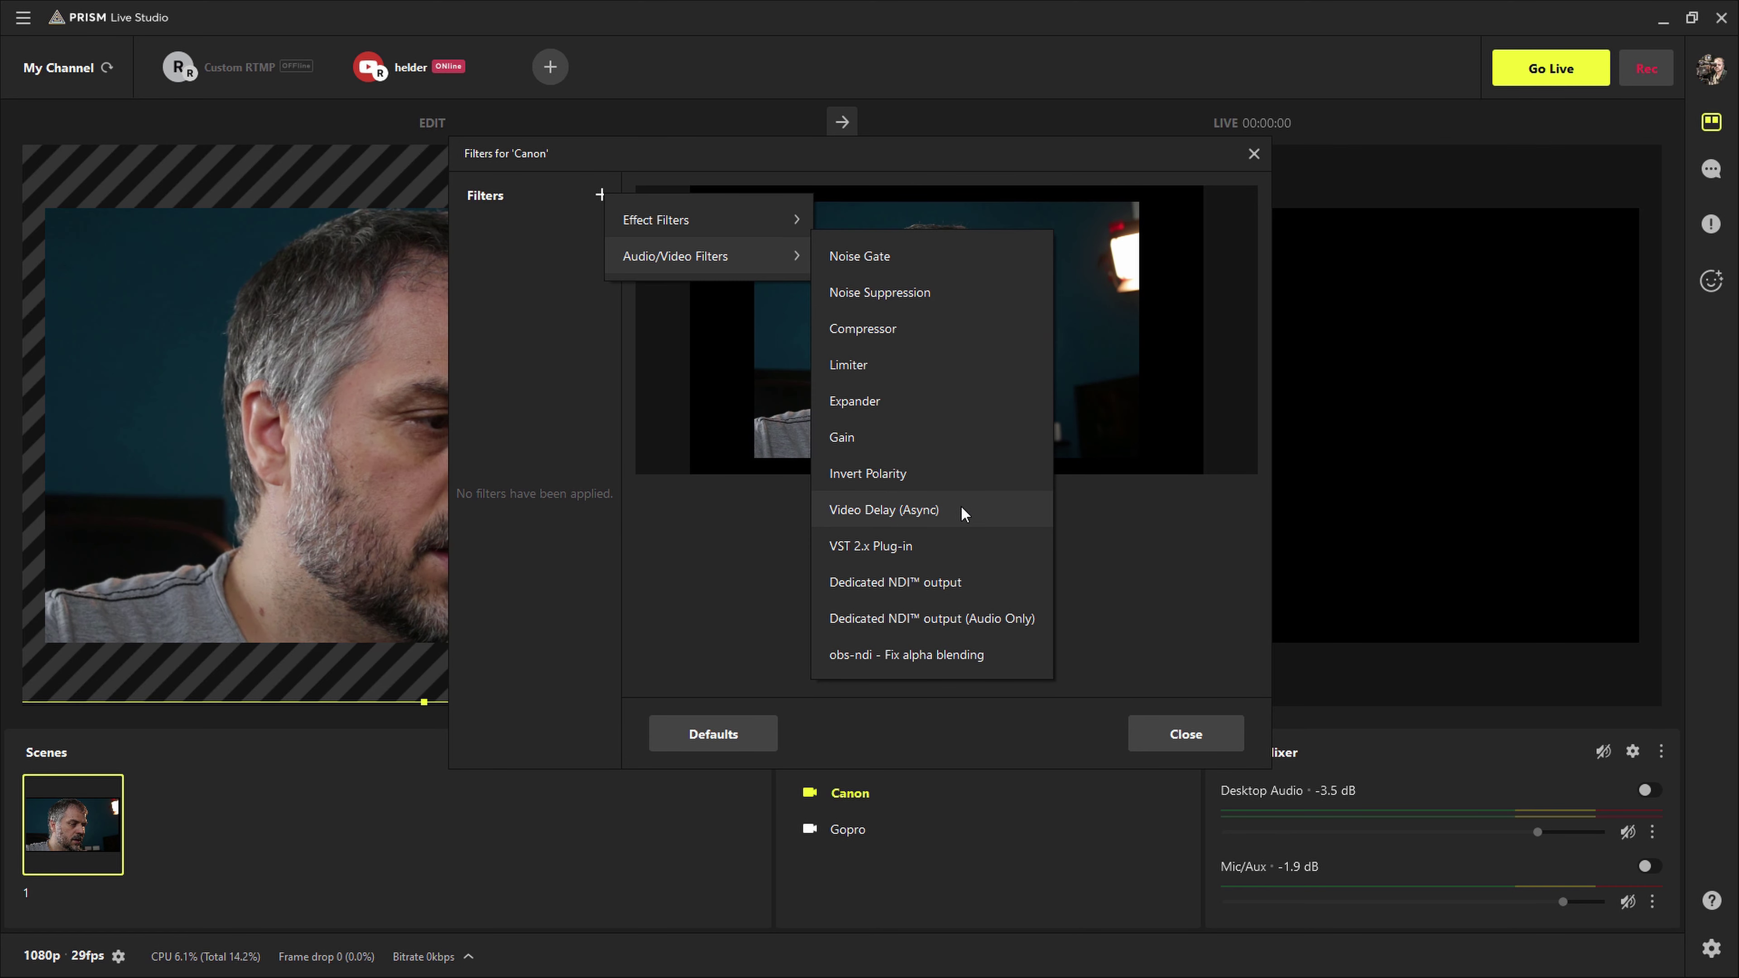
pyautogui.moveTo(781, 222)
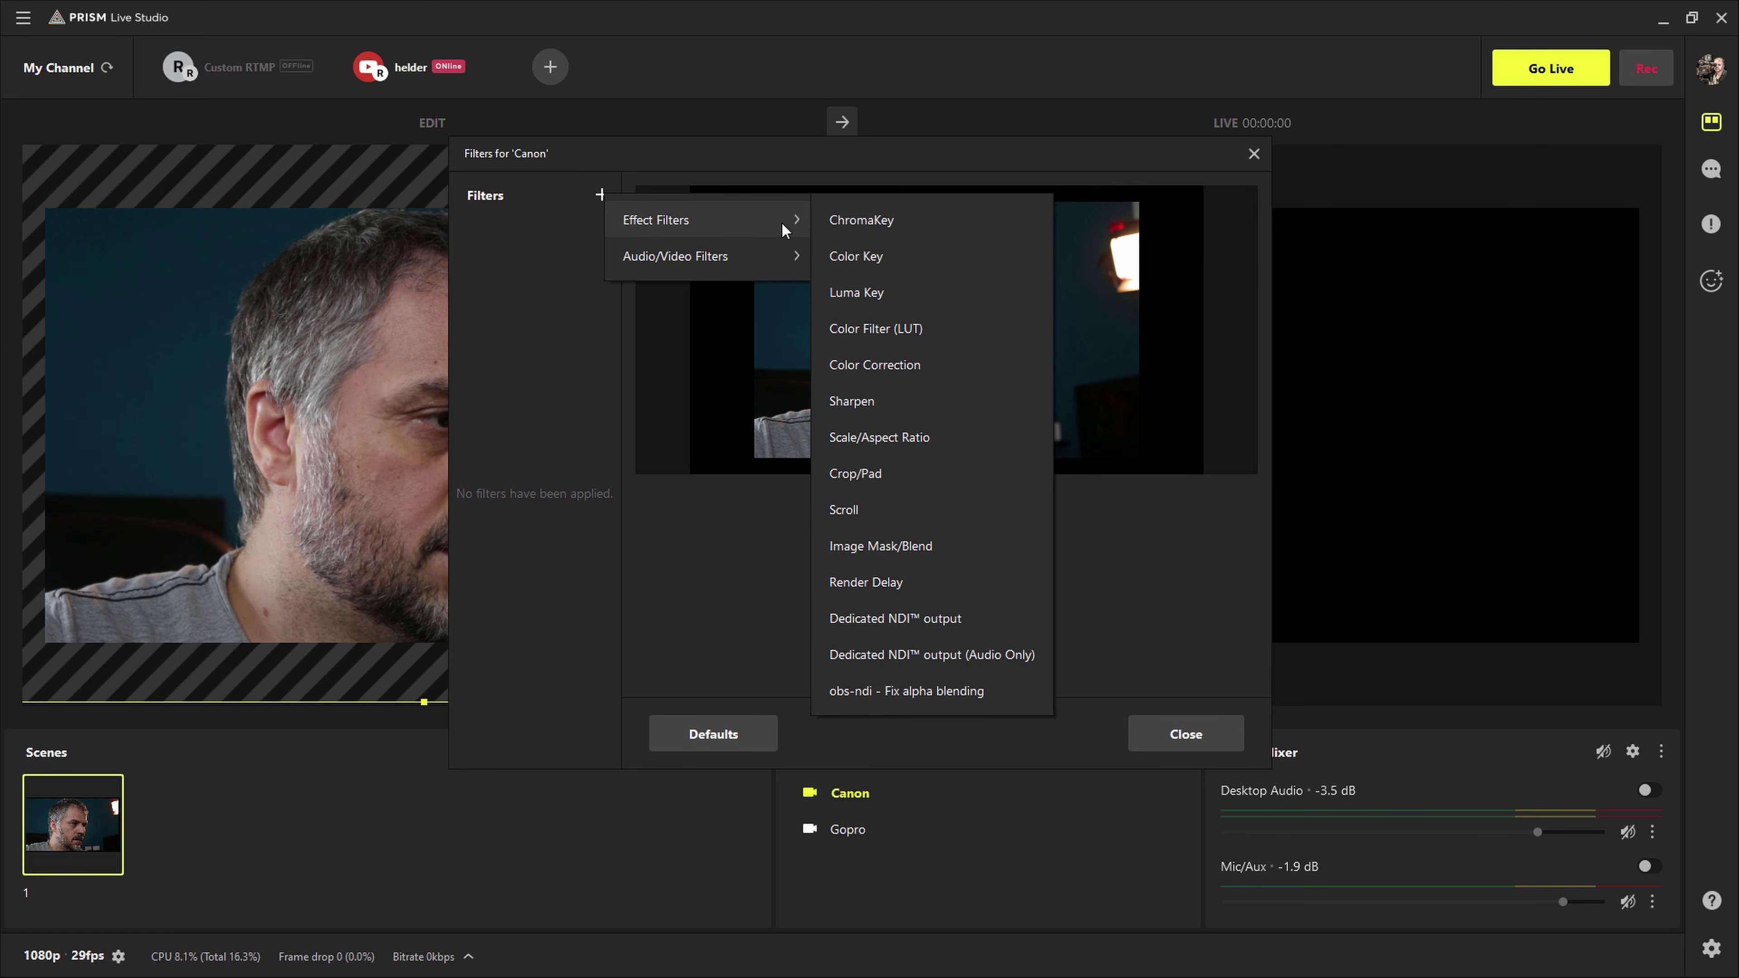
pyautogui.click(897, 327)
pyautogui.click(786, 484)
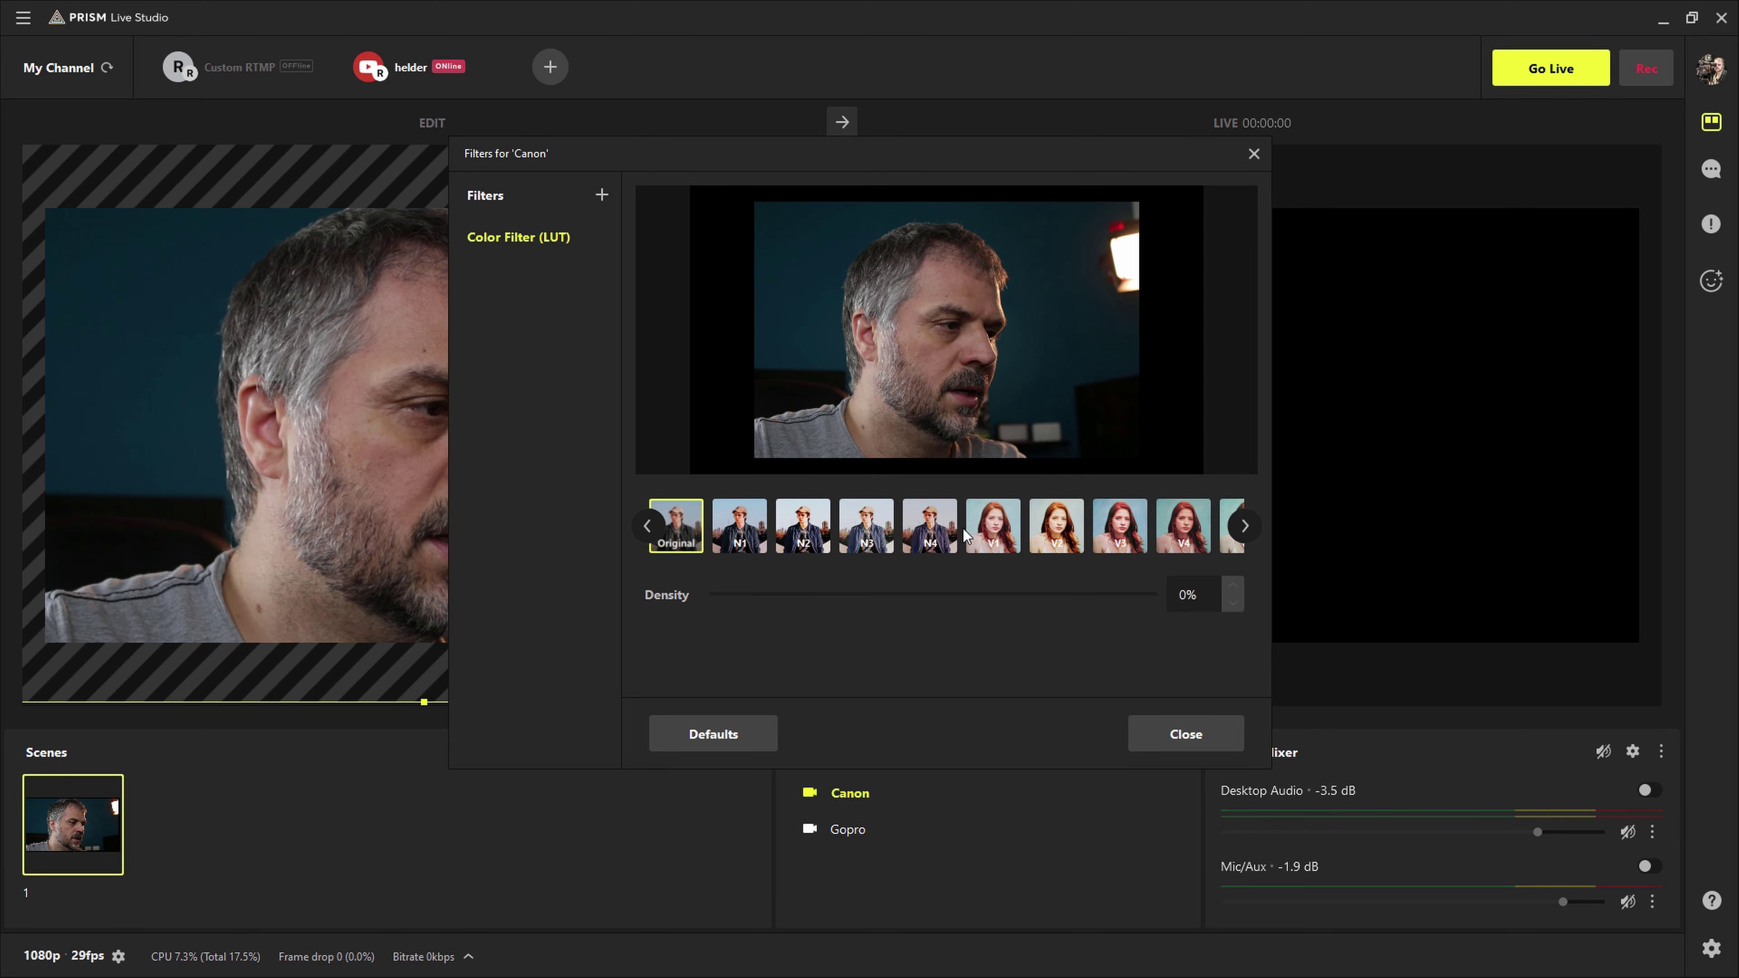
# Move the filters window off the edit preview and try LUT presets N1, N2, N4, V1 and V3, ending on V4
pyautogui.click(746, 540)
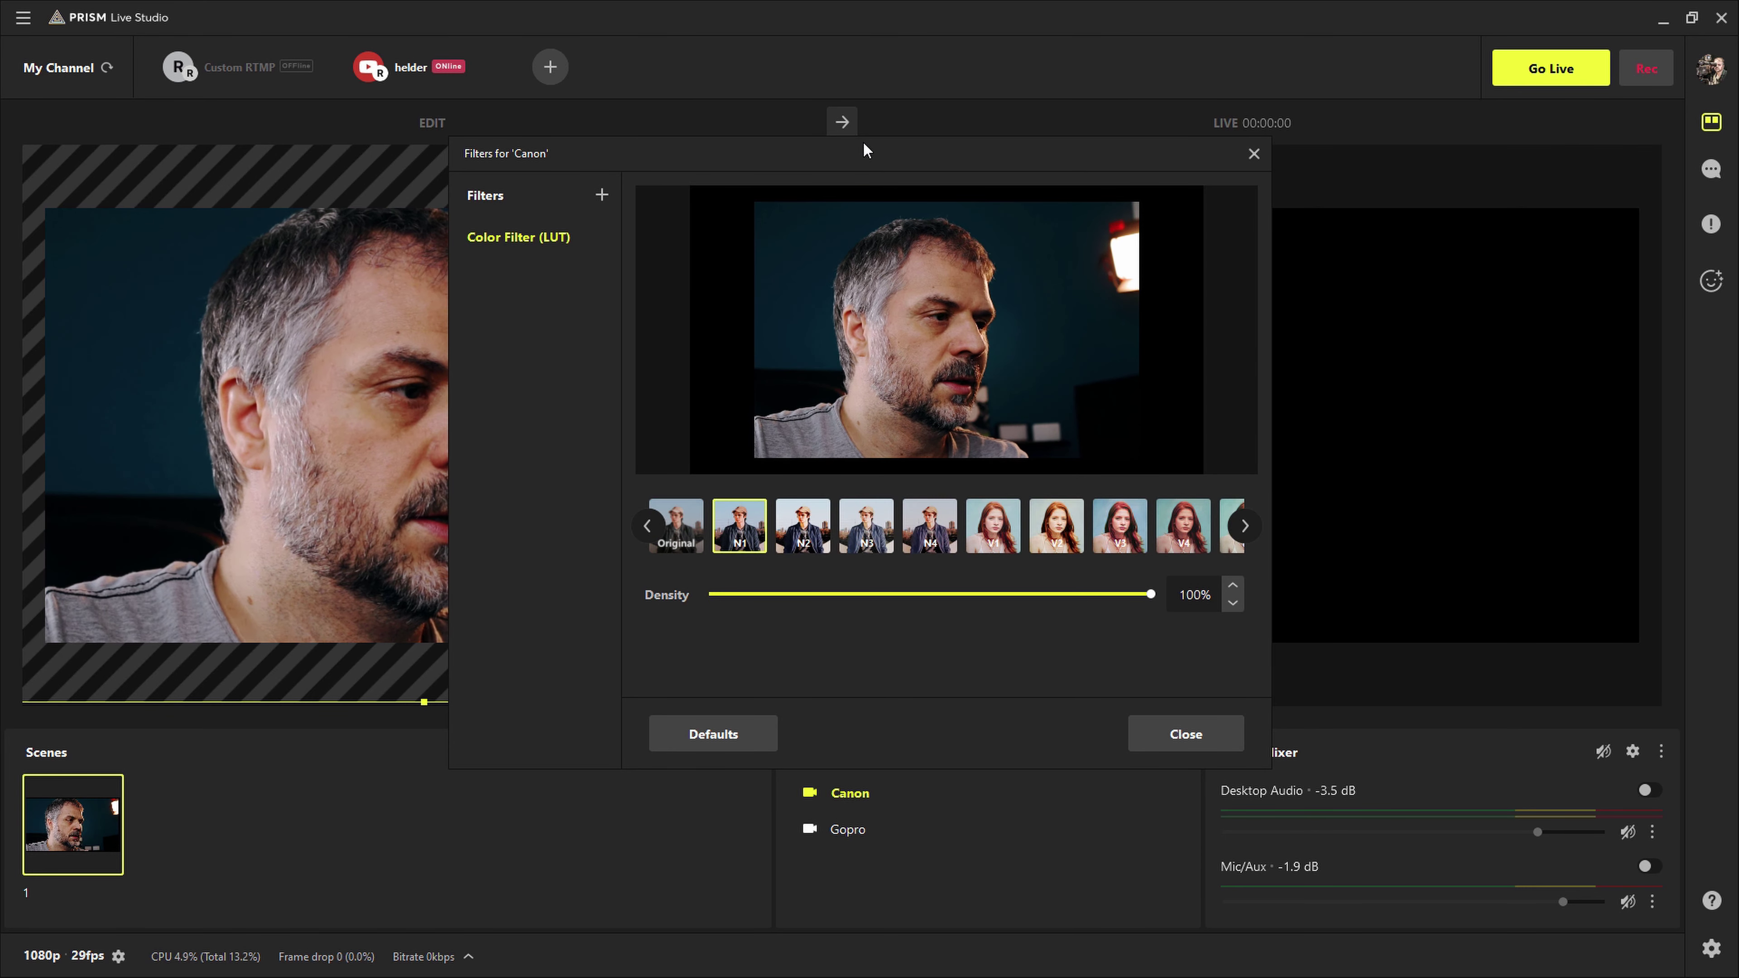
pyautogui.moveTo(863, 141); pyautogui.dragTo(1194, 127)
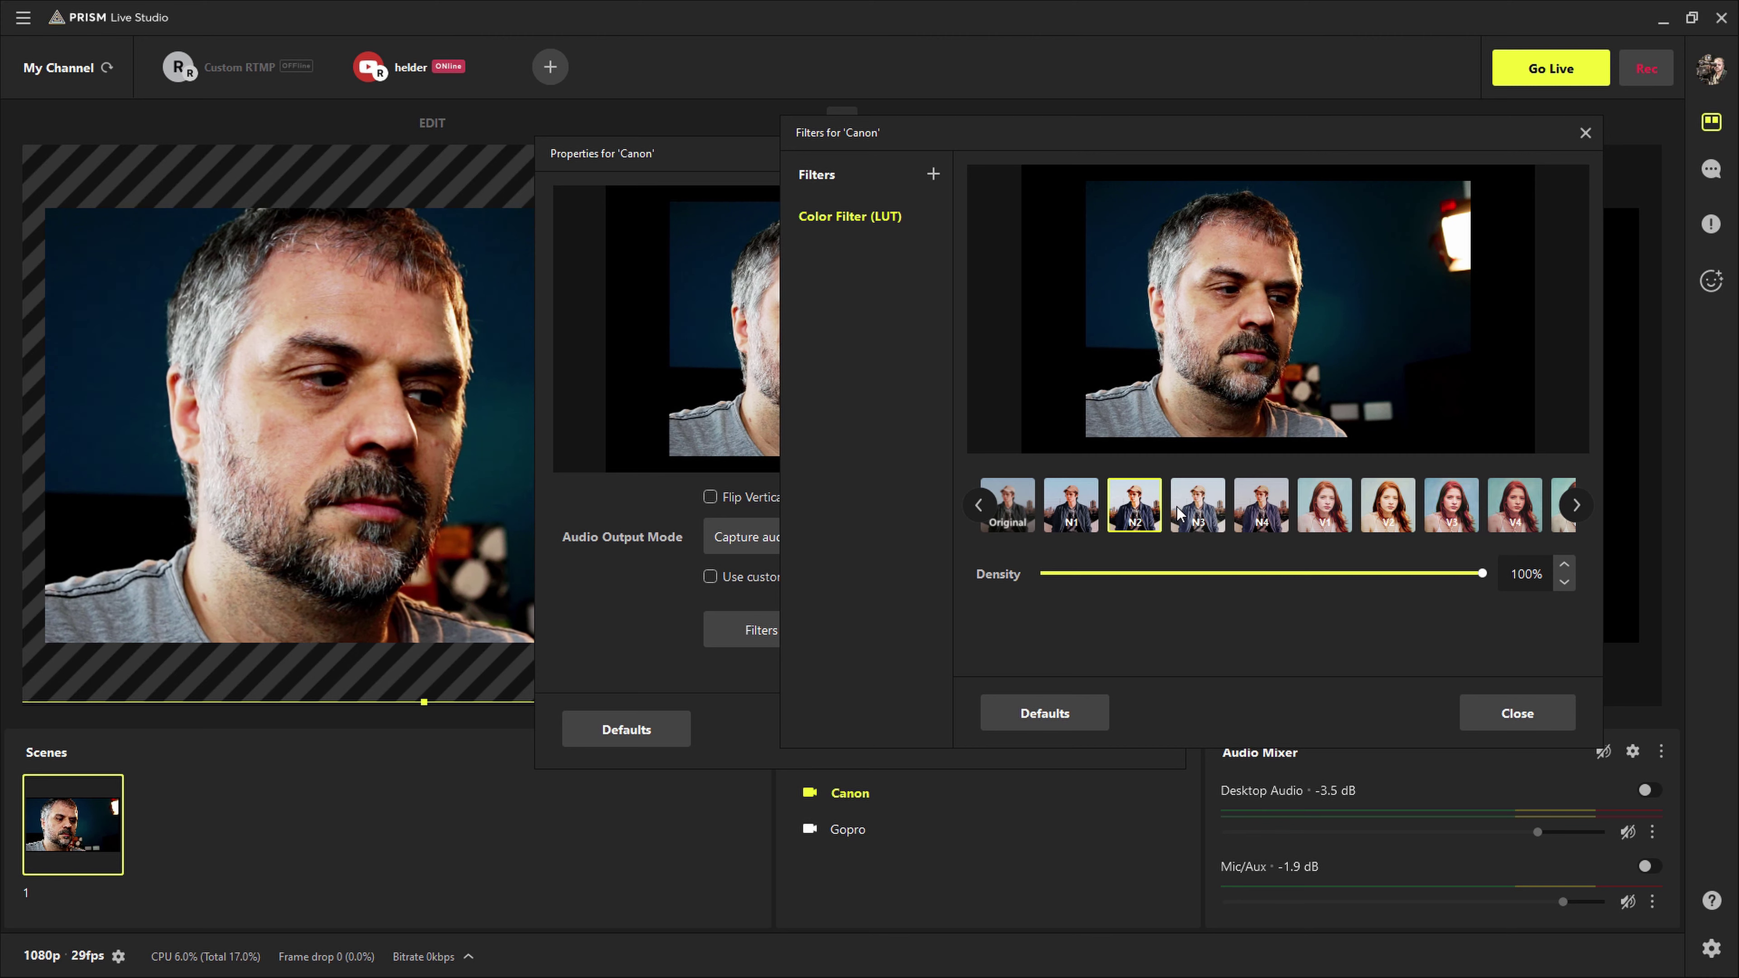
pyautogui.click(1242, 517)
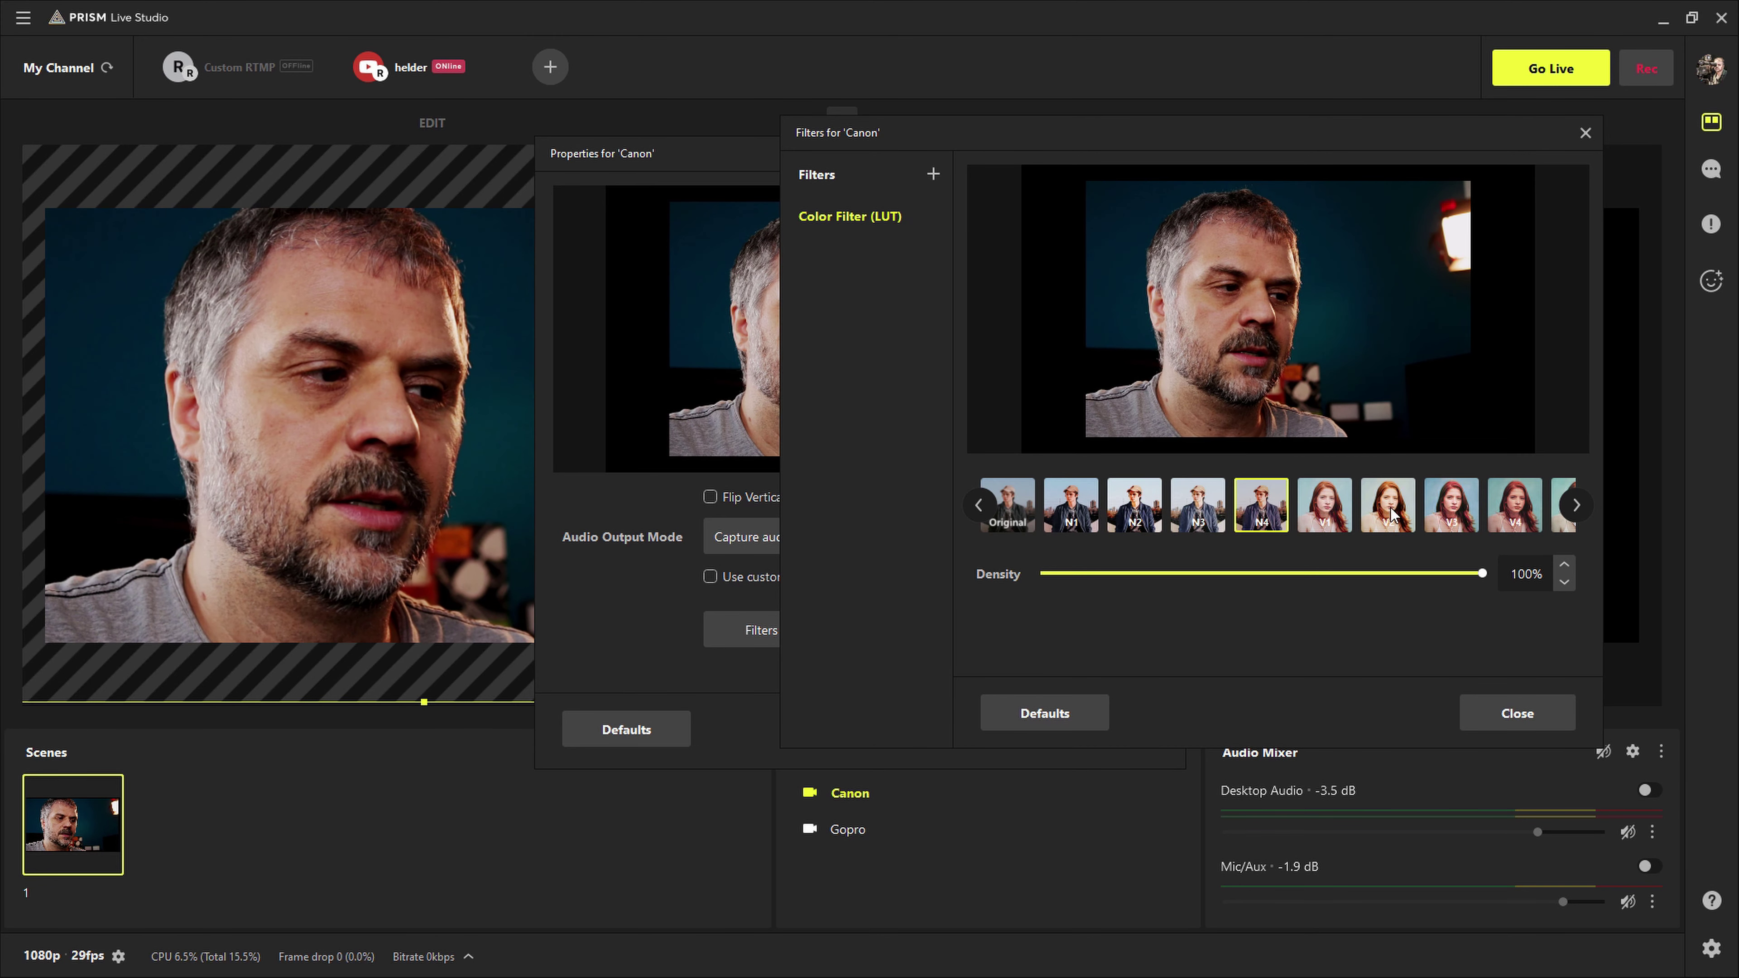
pyautogui.click(1319, 519)
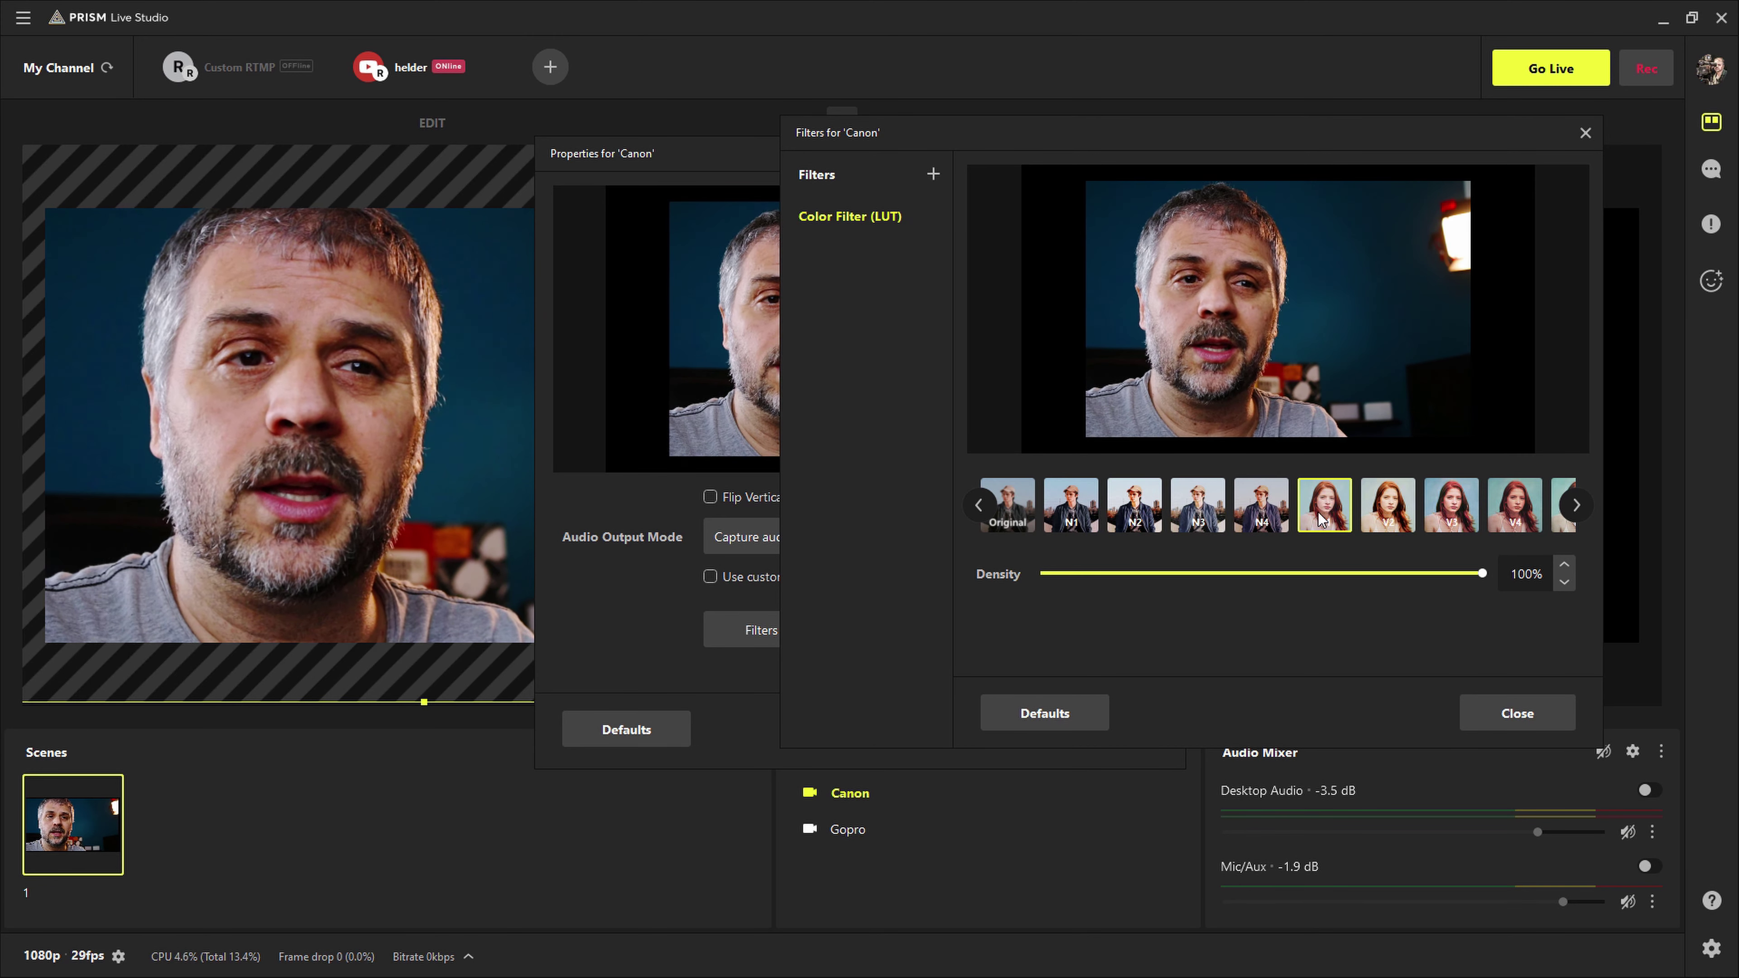
pyautogui.click(1452, 522)
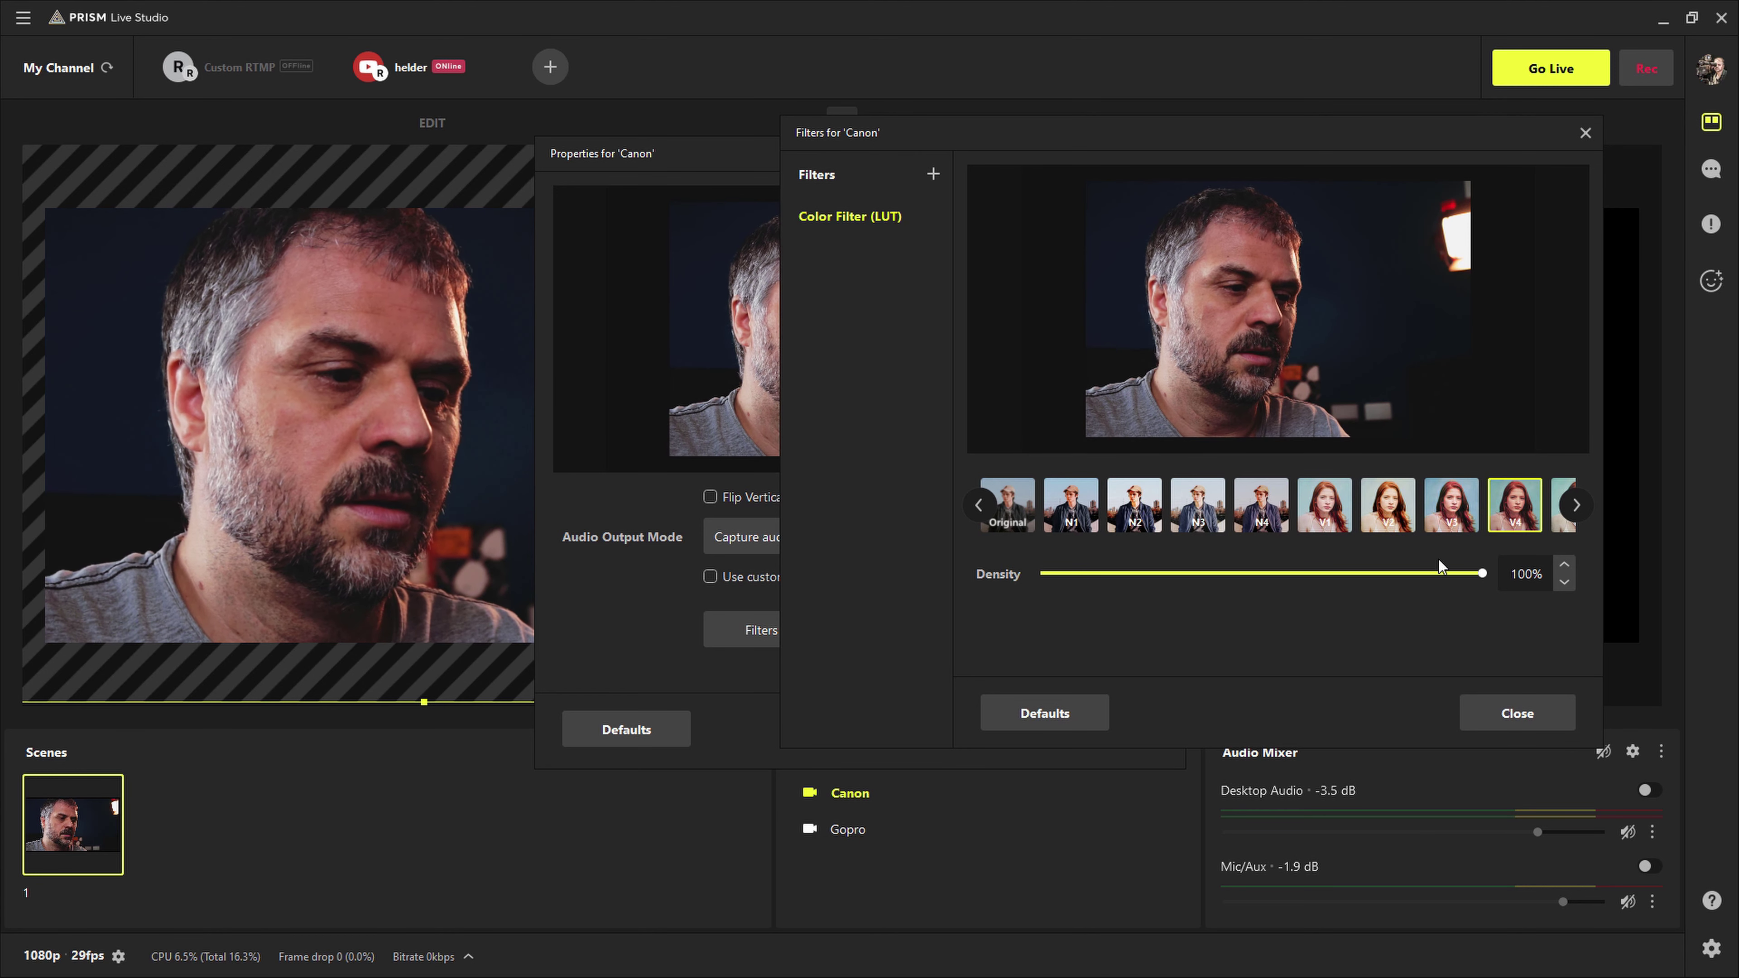
# Try LUT presets F1, F2, F3, F4 and N3 on the Canon picture, ending on V2
pyautogui.click(1577, 505)
pyautogui.click(1577, 505)
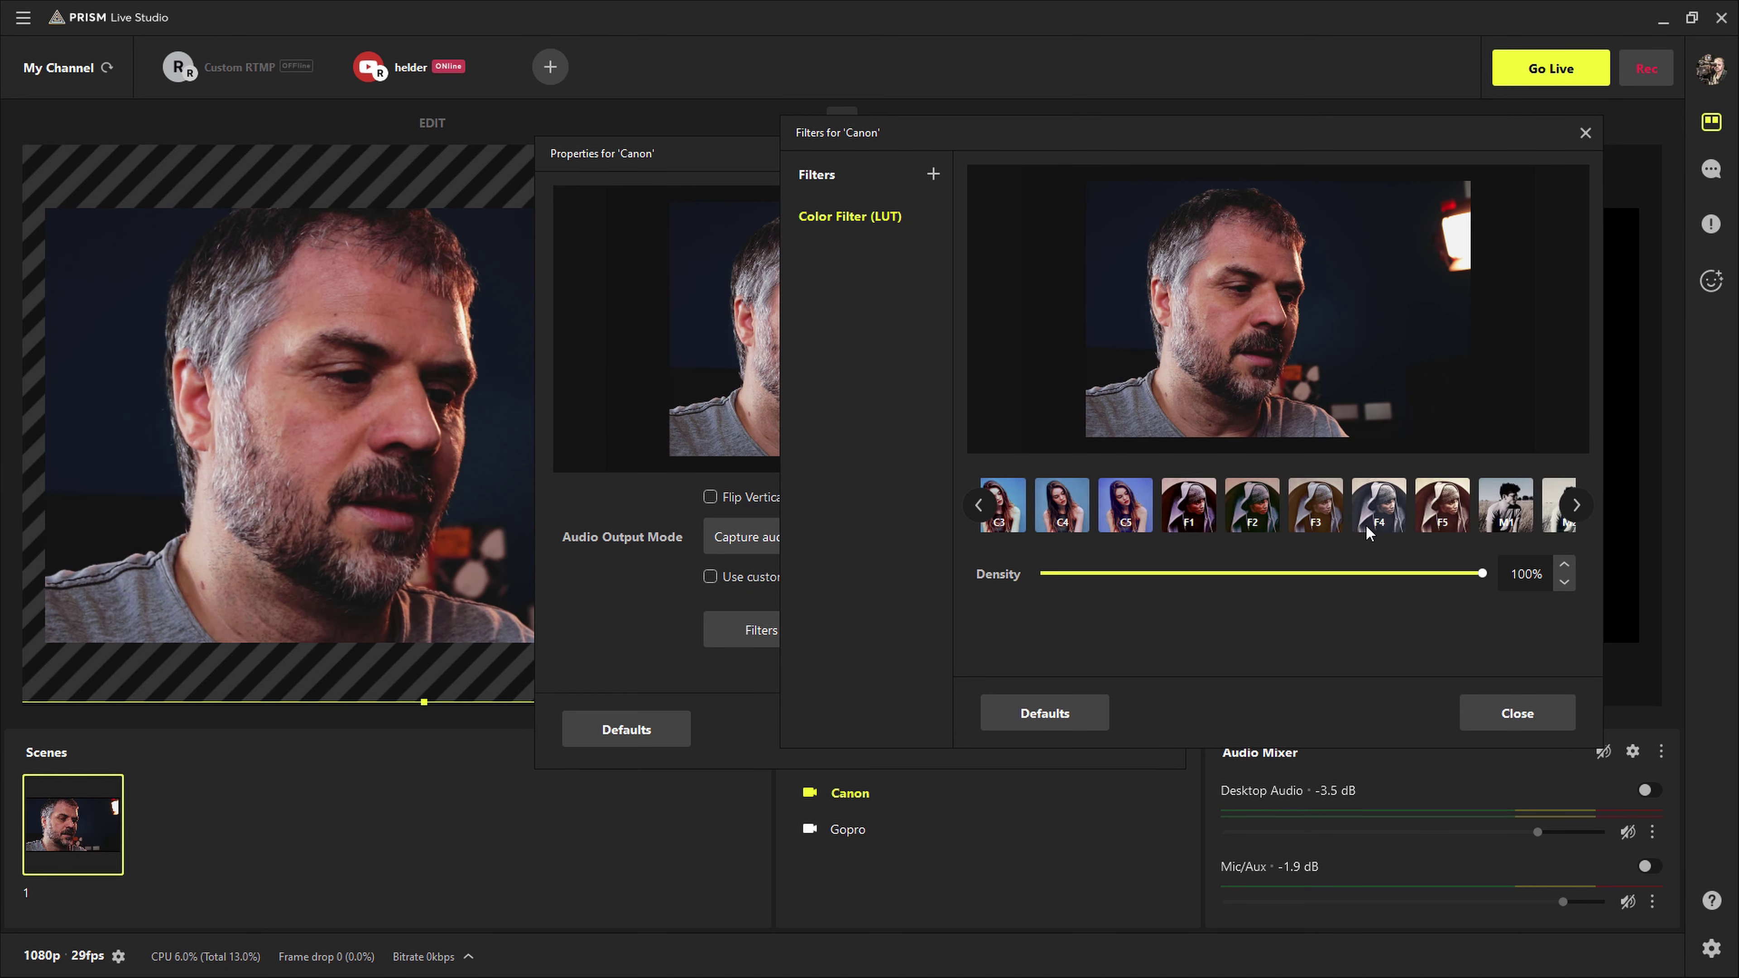
pyautogui.click(1203, 521)
pyautogui.click(1243, 517)
pyautogui.click(1322, 522)
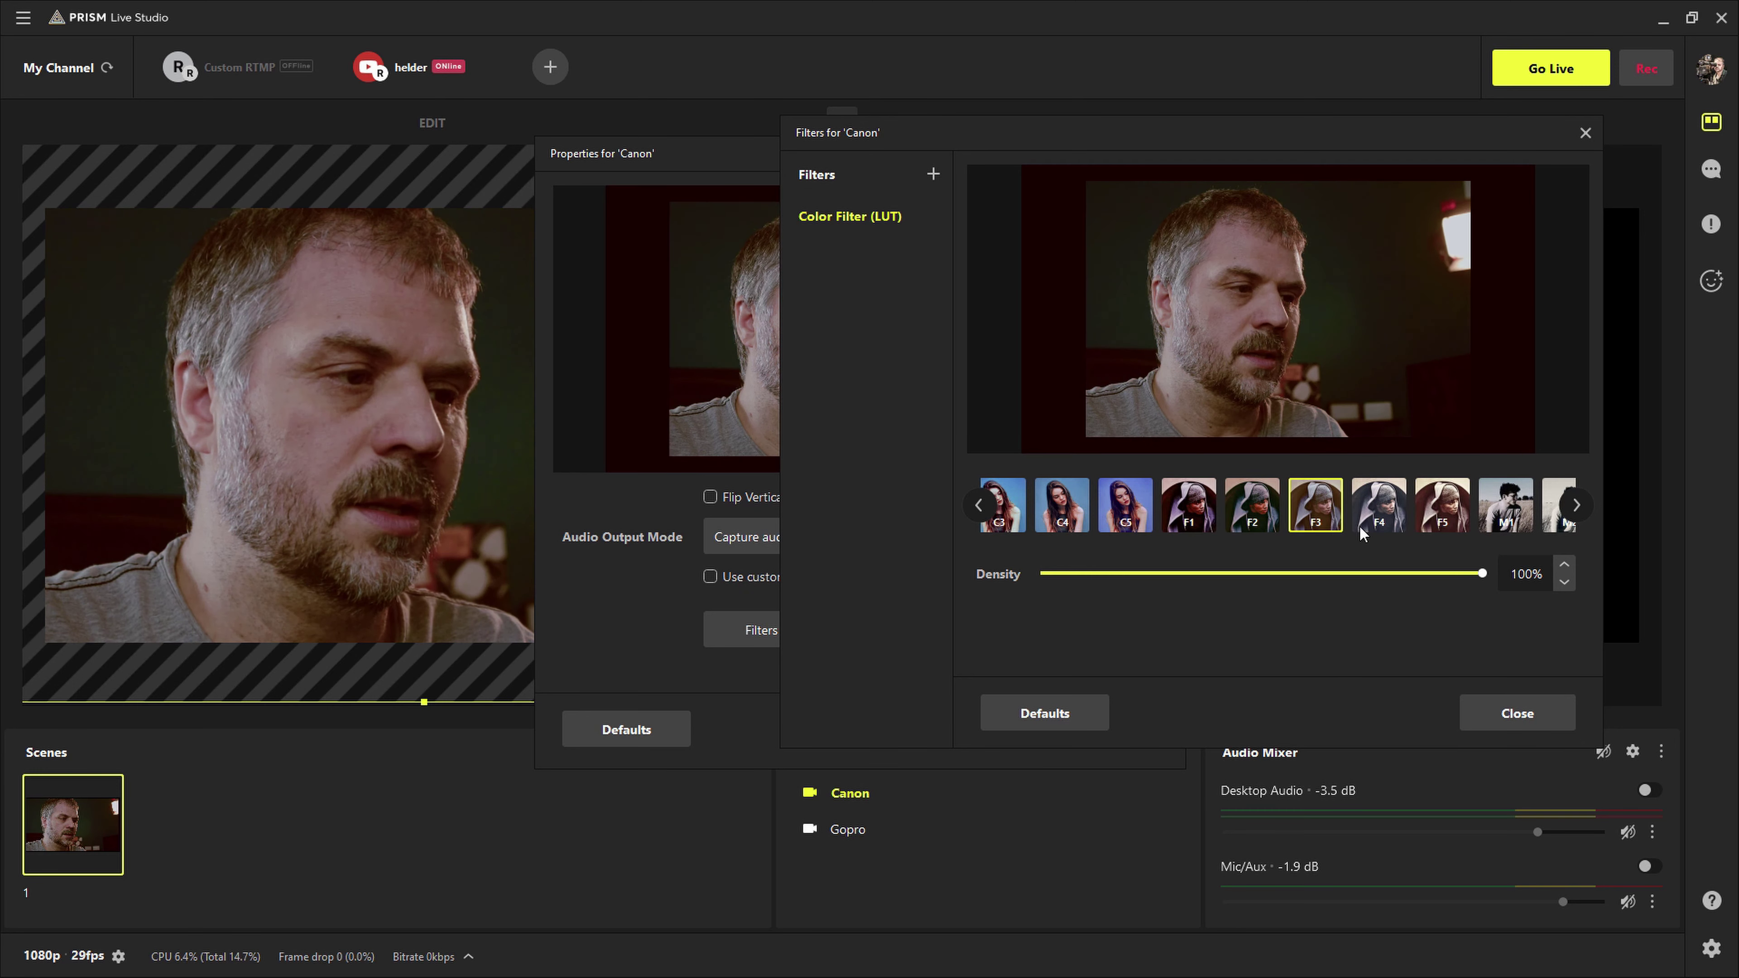
pyautogui.click(1381, 534)
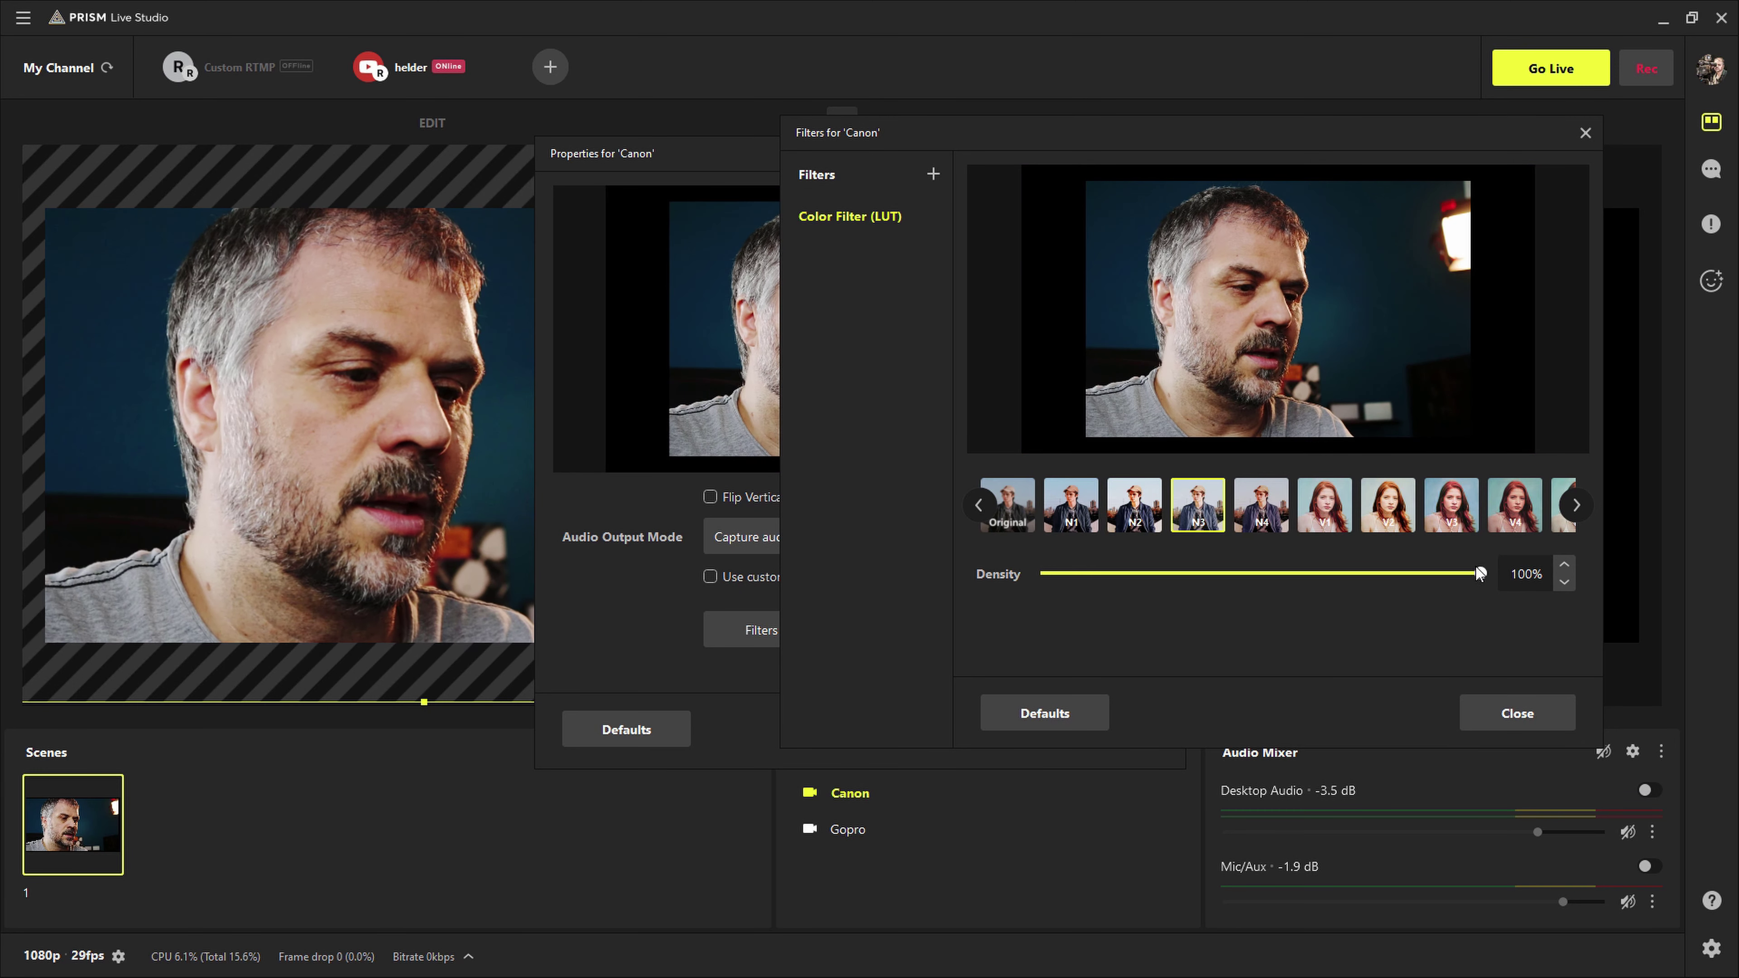
pyautogui.click(1394, 519)
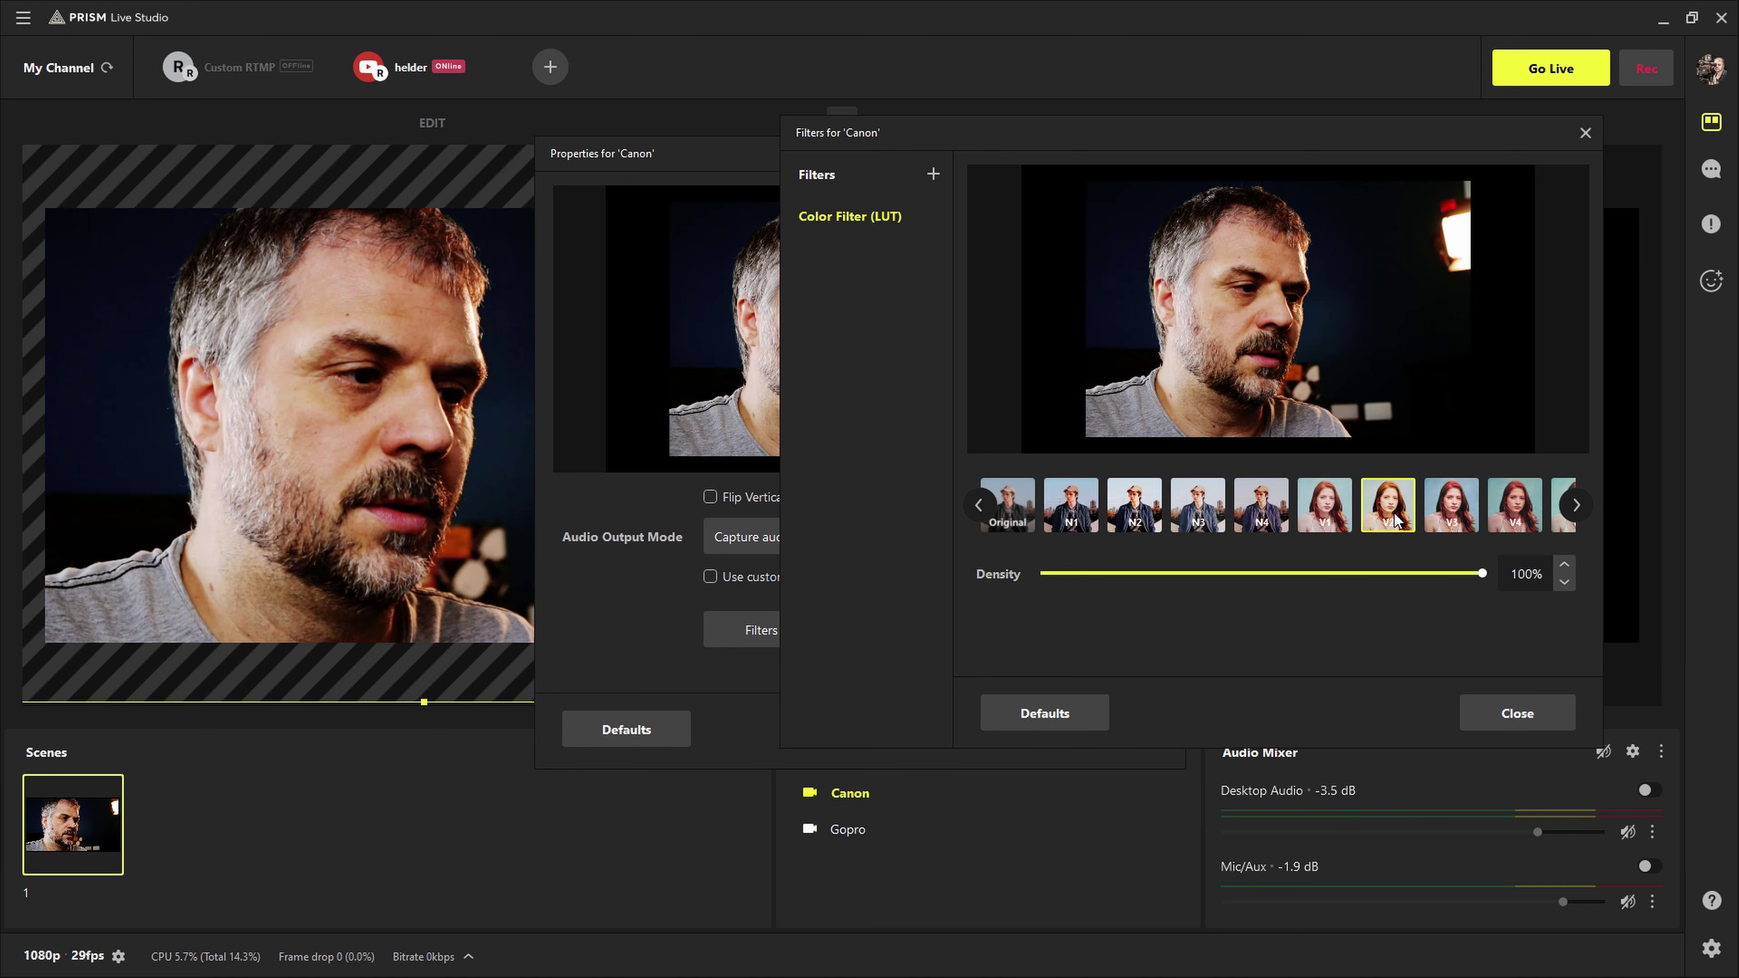
# Try lower densities for the LUT filter, including 54%, and return the density to 100%
pyautogui.moveTo(1487, 572); pyautogui.dragTo(1311, 574)
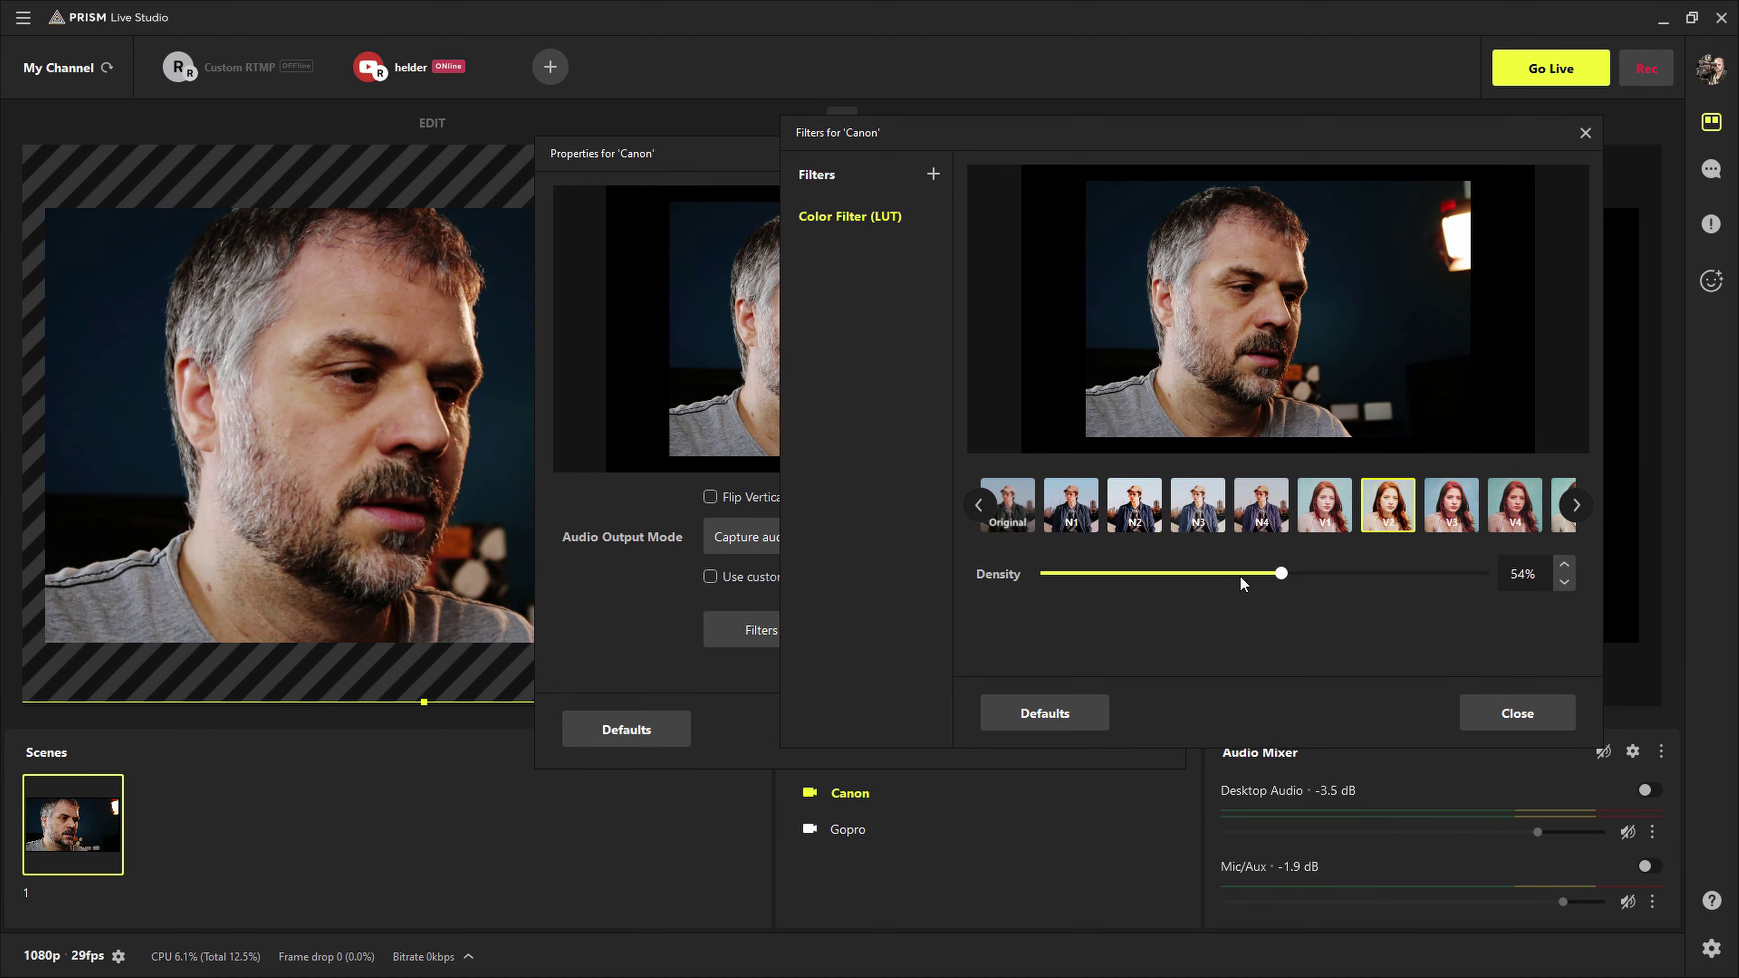
pyautogui.moveTo(1022, 599); pyautogui.dragTo(1280, 572)
pyautogui.moveTo(1138, 590); pyautogui.dragTo(1446, 583)
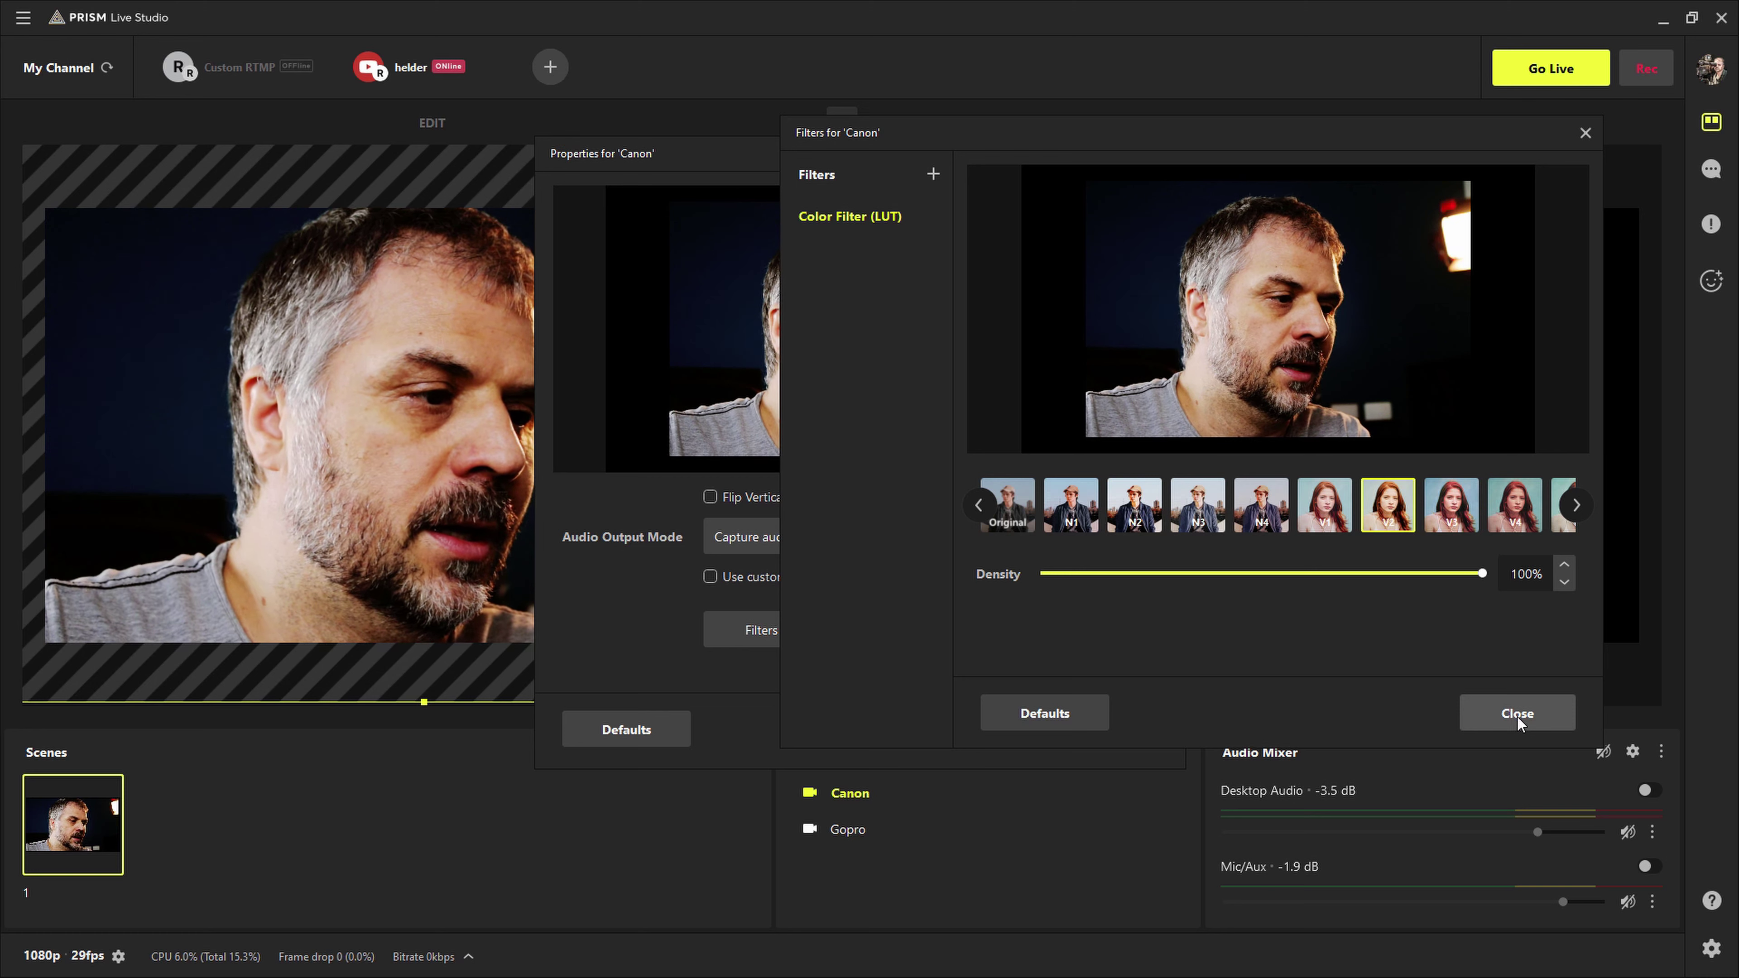
# Delete the Color Filter (LUT) from the Canon source
pyautogui.moveTo(921, 224)
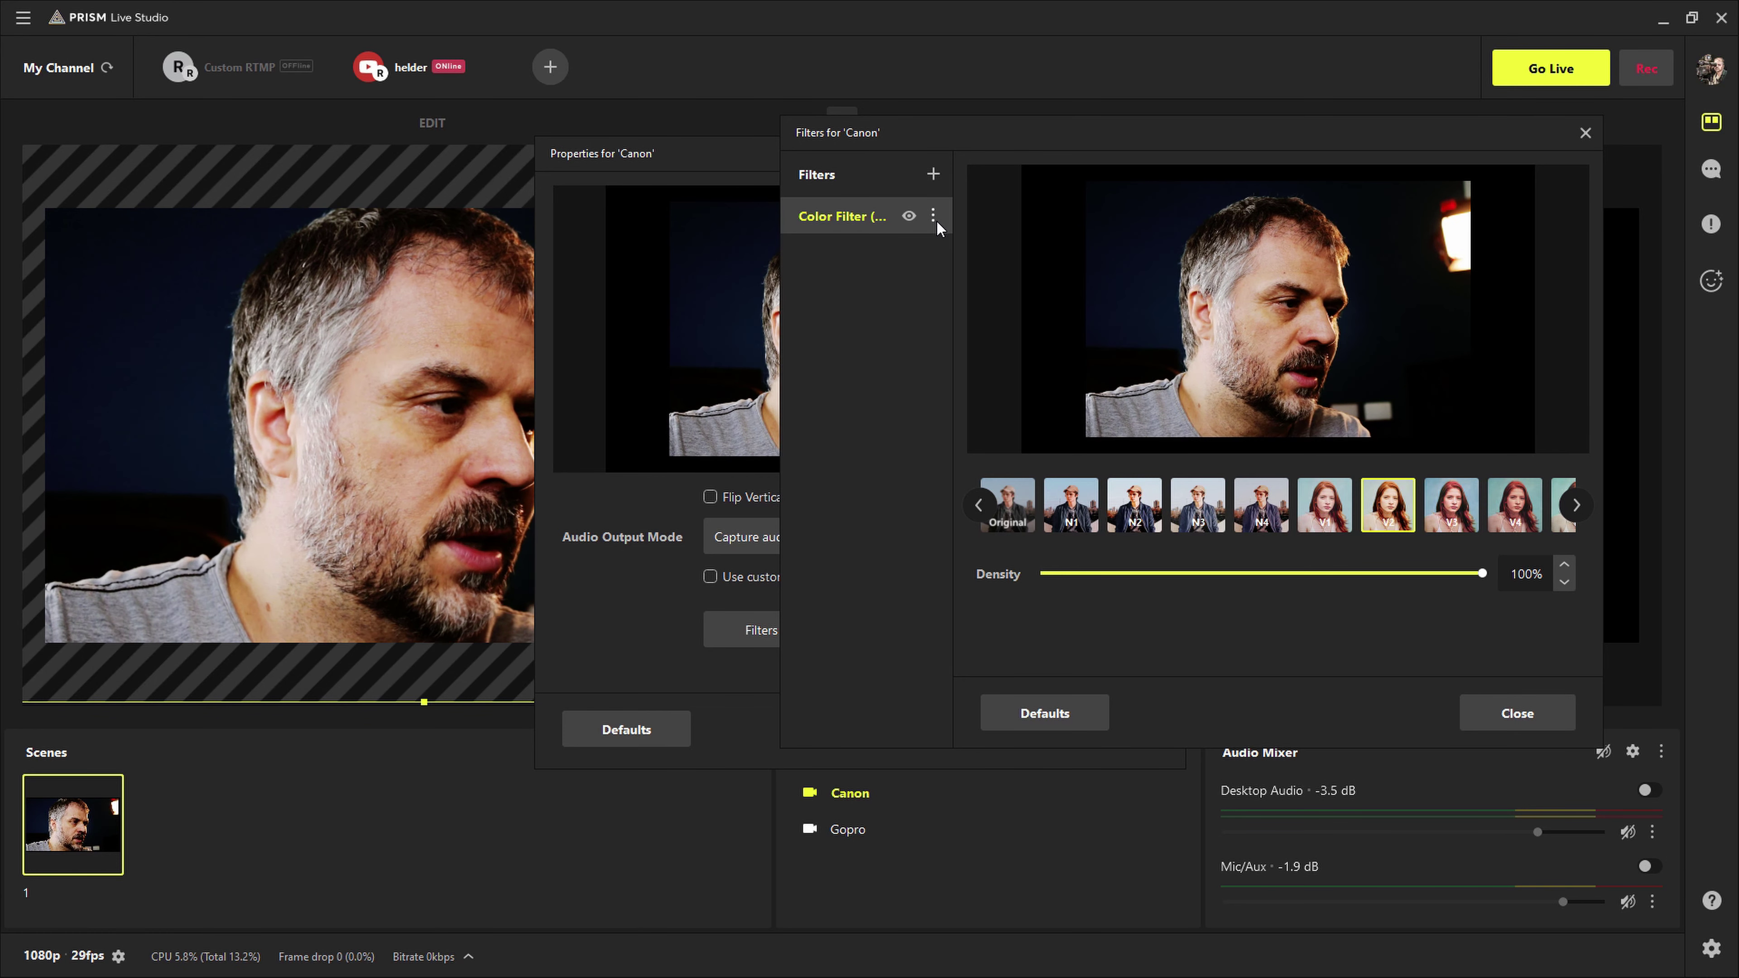
pyautogui.click(932, 217)
pyautogui.click(983, 282)
pyautogui.click(1121, 454)
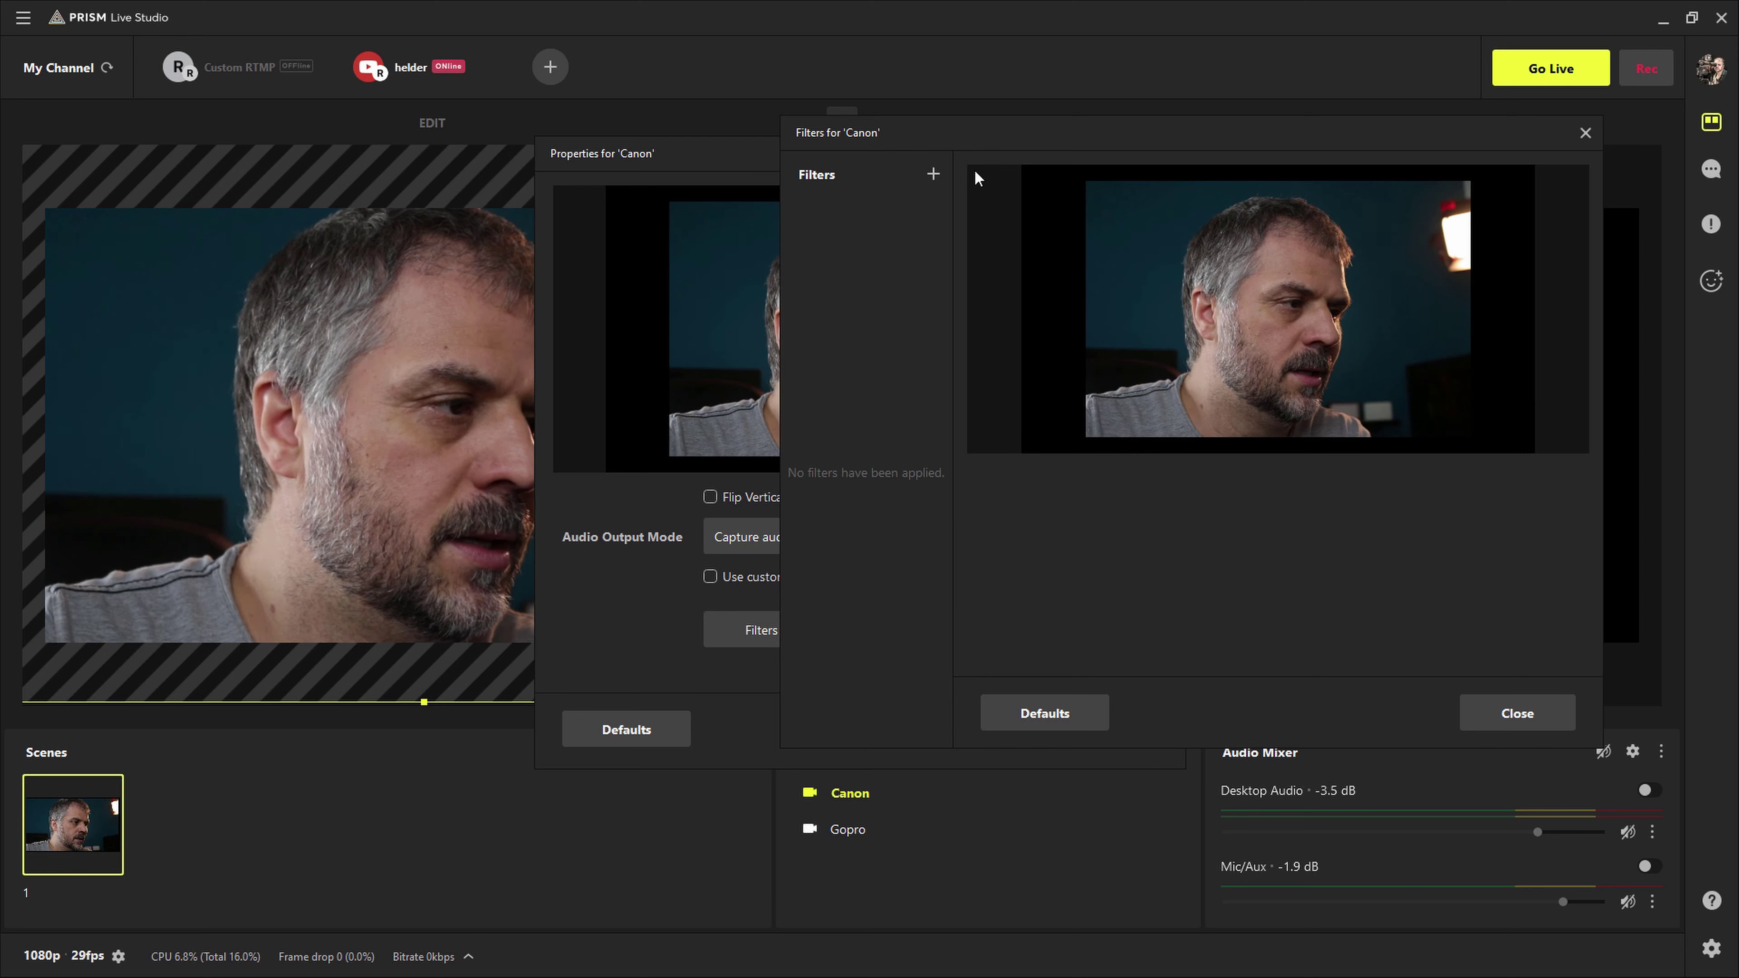
# Review the effect and audio/video filters available for the Canon source, close its dialogs and list the source types
pyautogui.click(935, 173)
pyautogui.moveTo(983, 198)
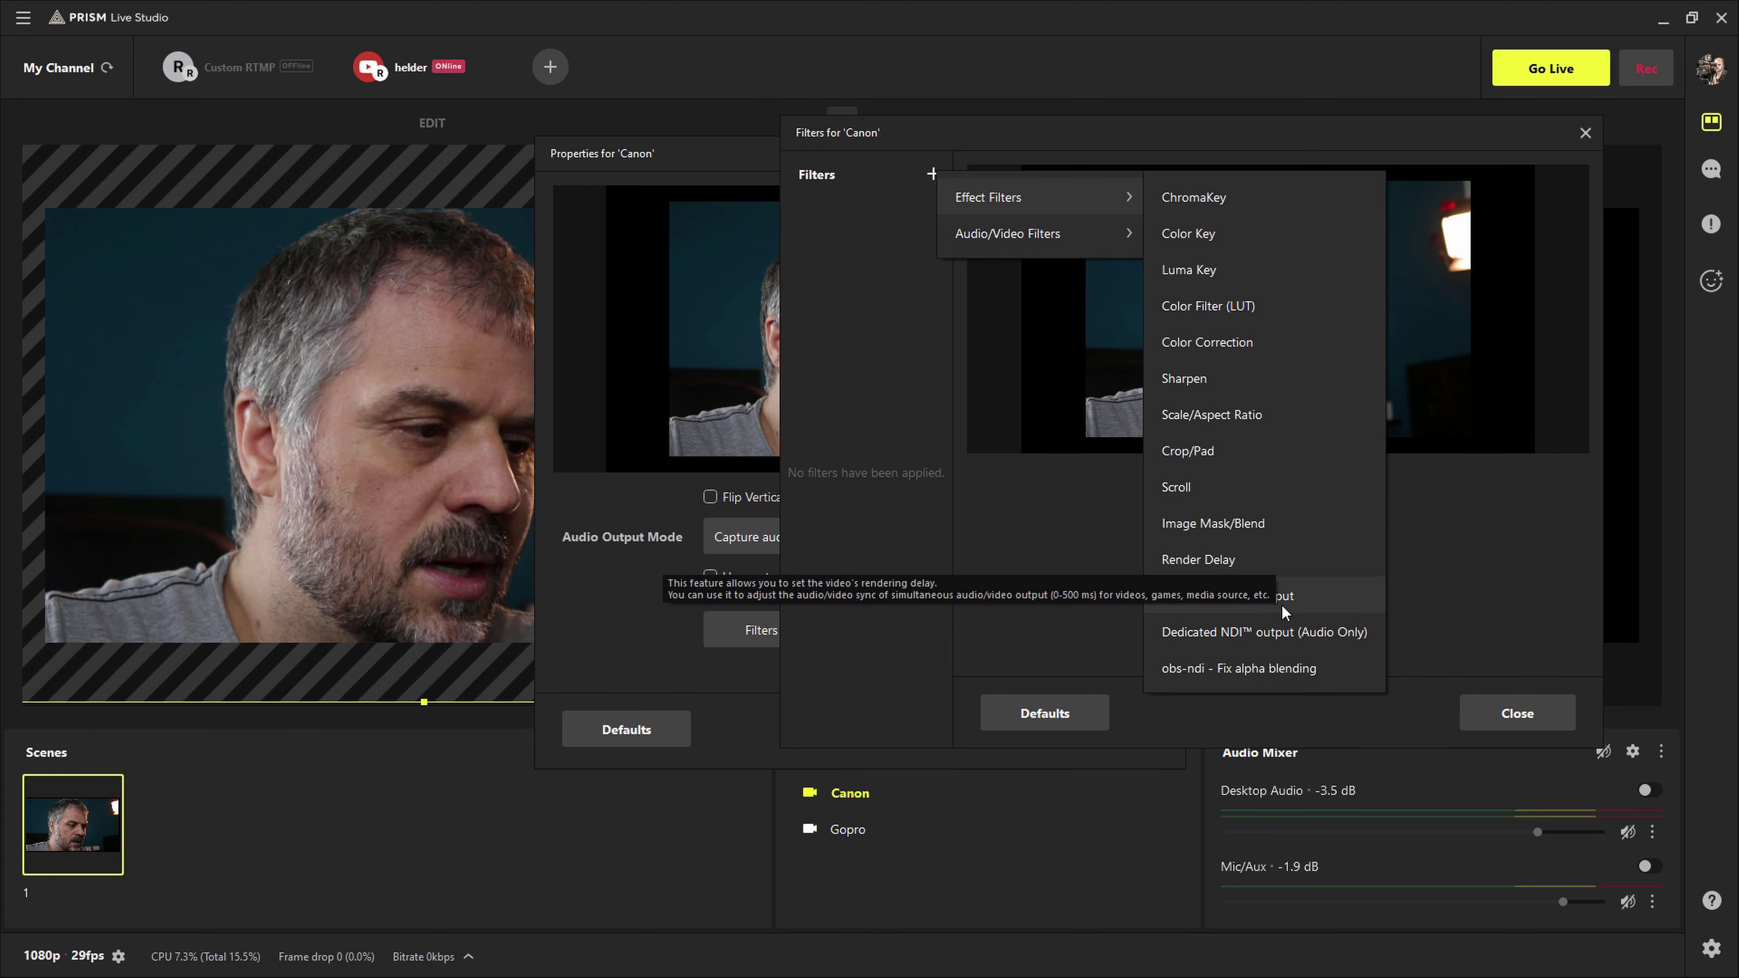
pyautogui.moveTo(1072, 234)
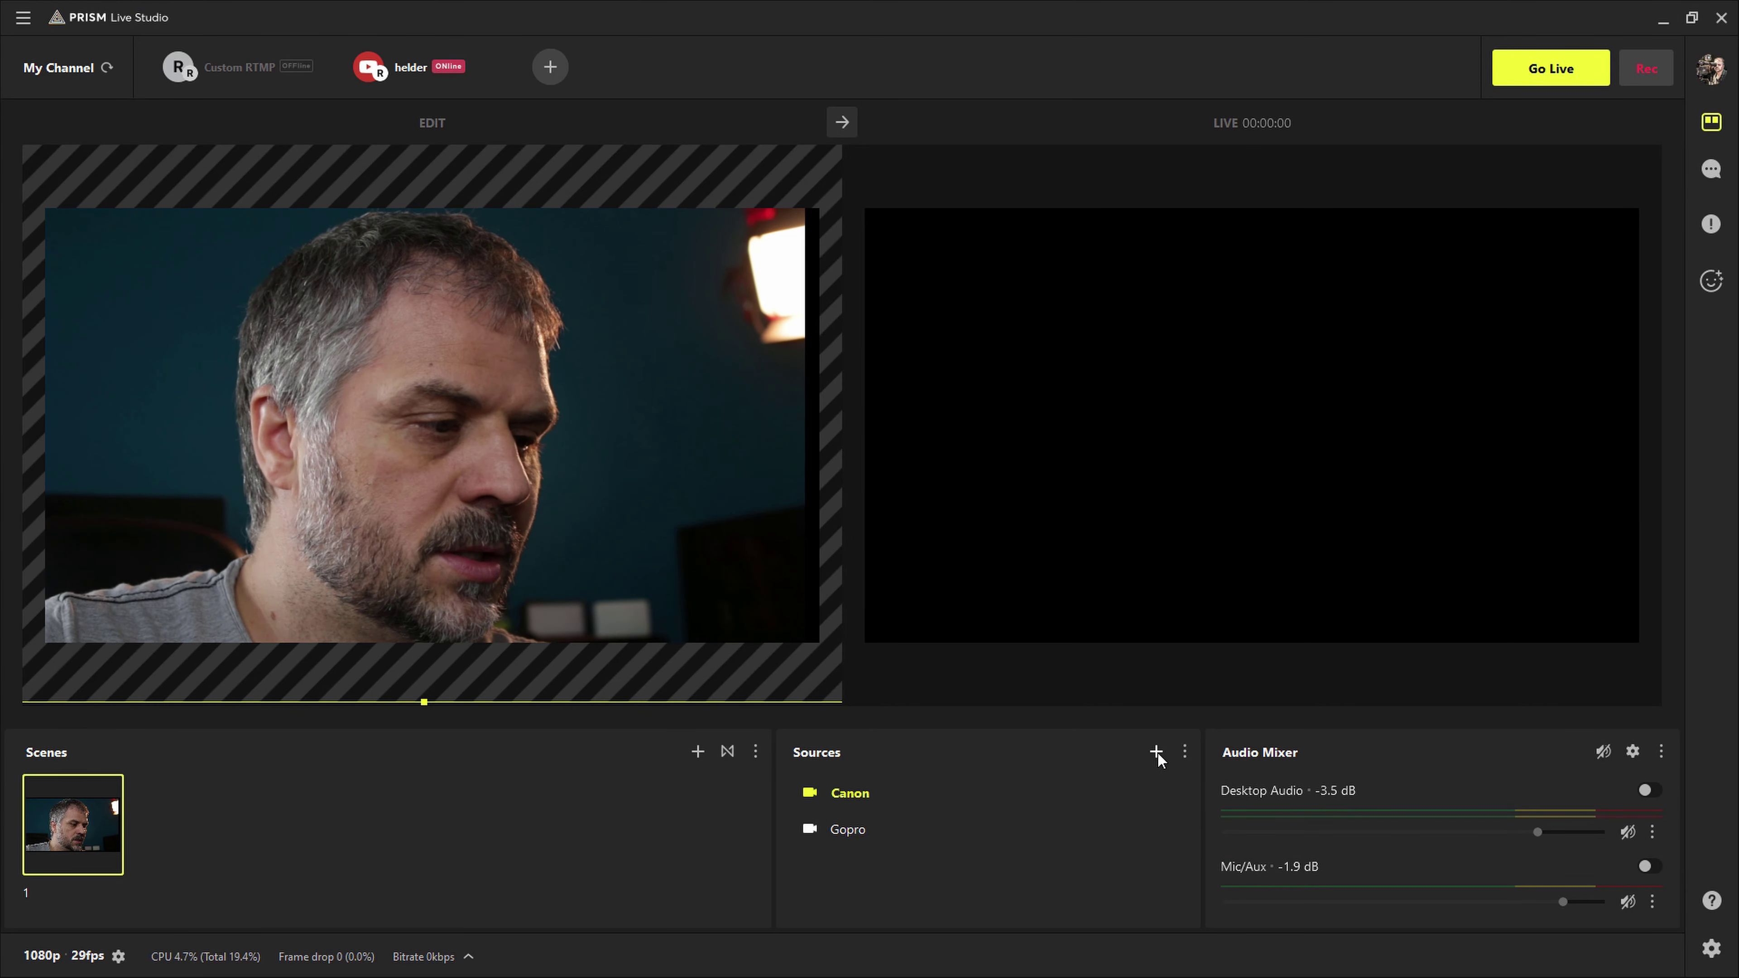
pyautogui.click(1156, 751)
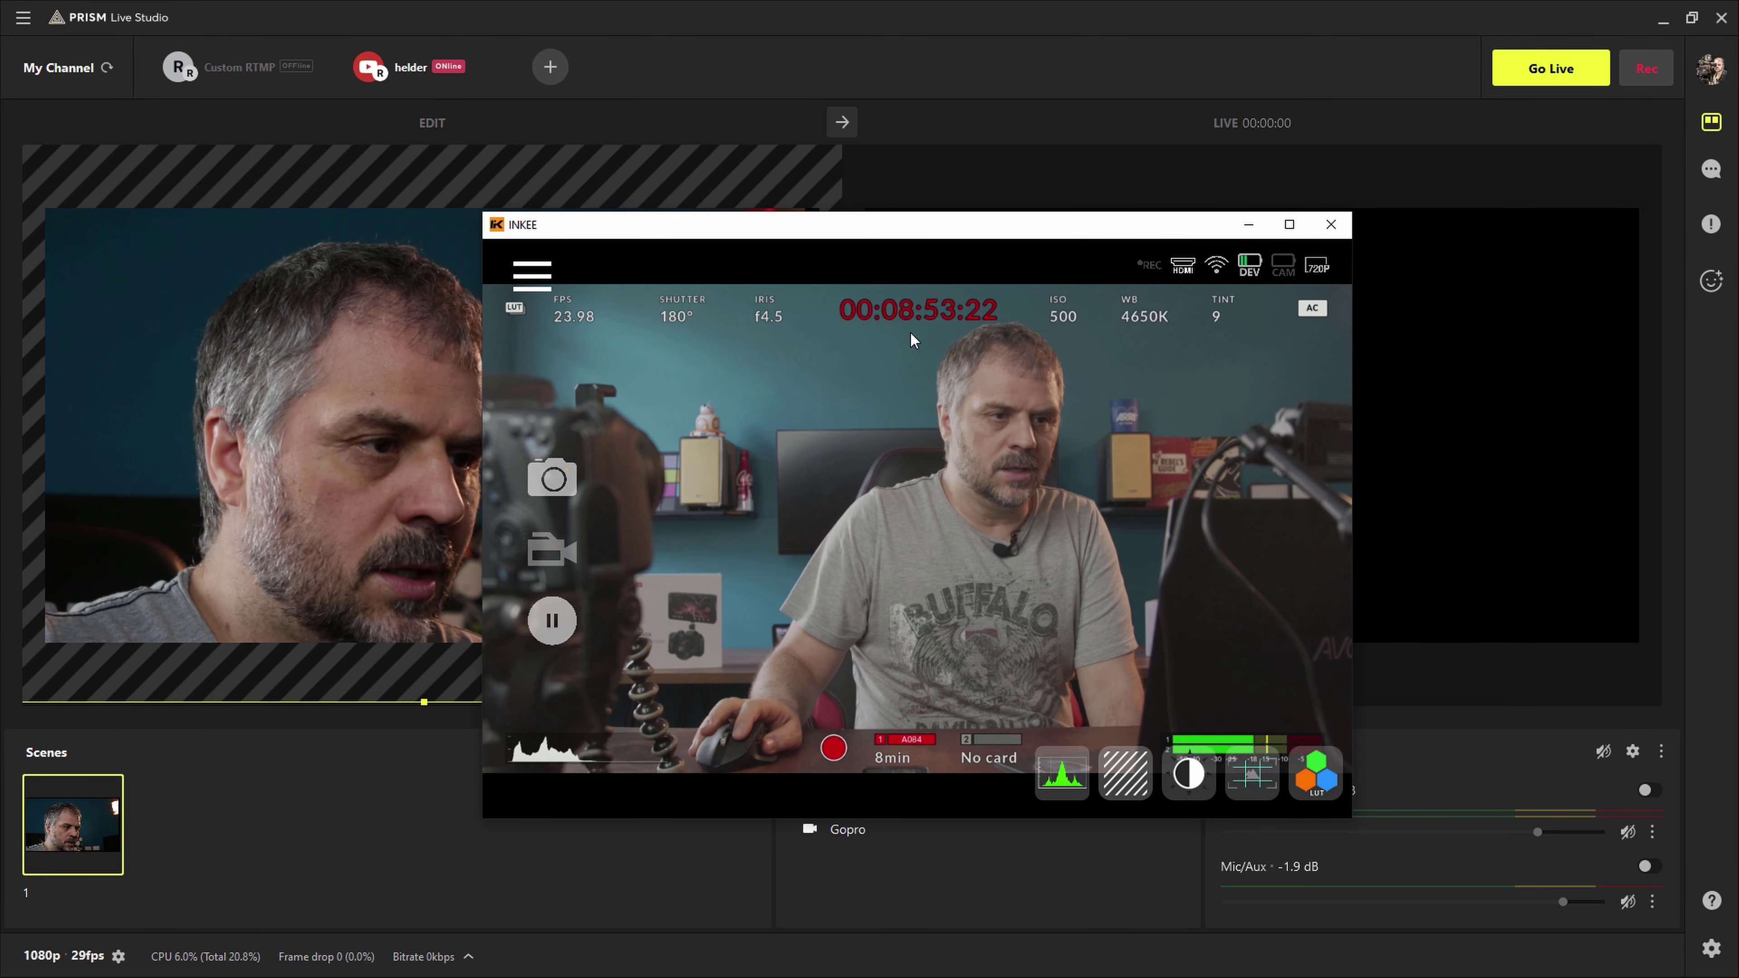
# In the INKEE window, set the video resolution to 1080P, close the settings and move the window off this screen
pyautogui.click(901, 358)
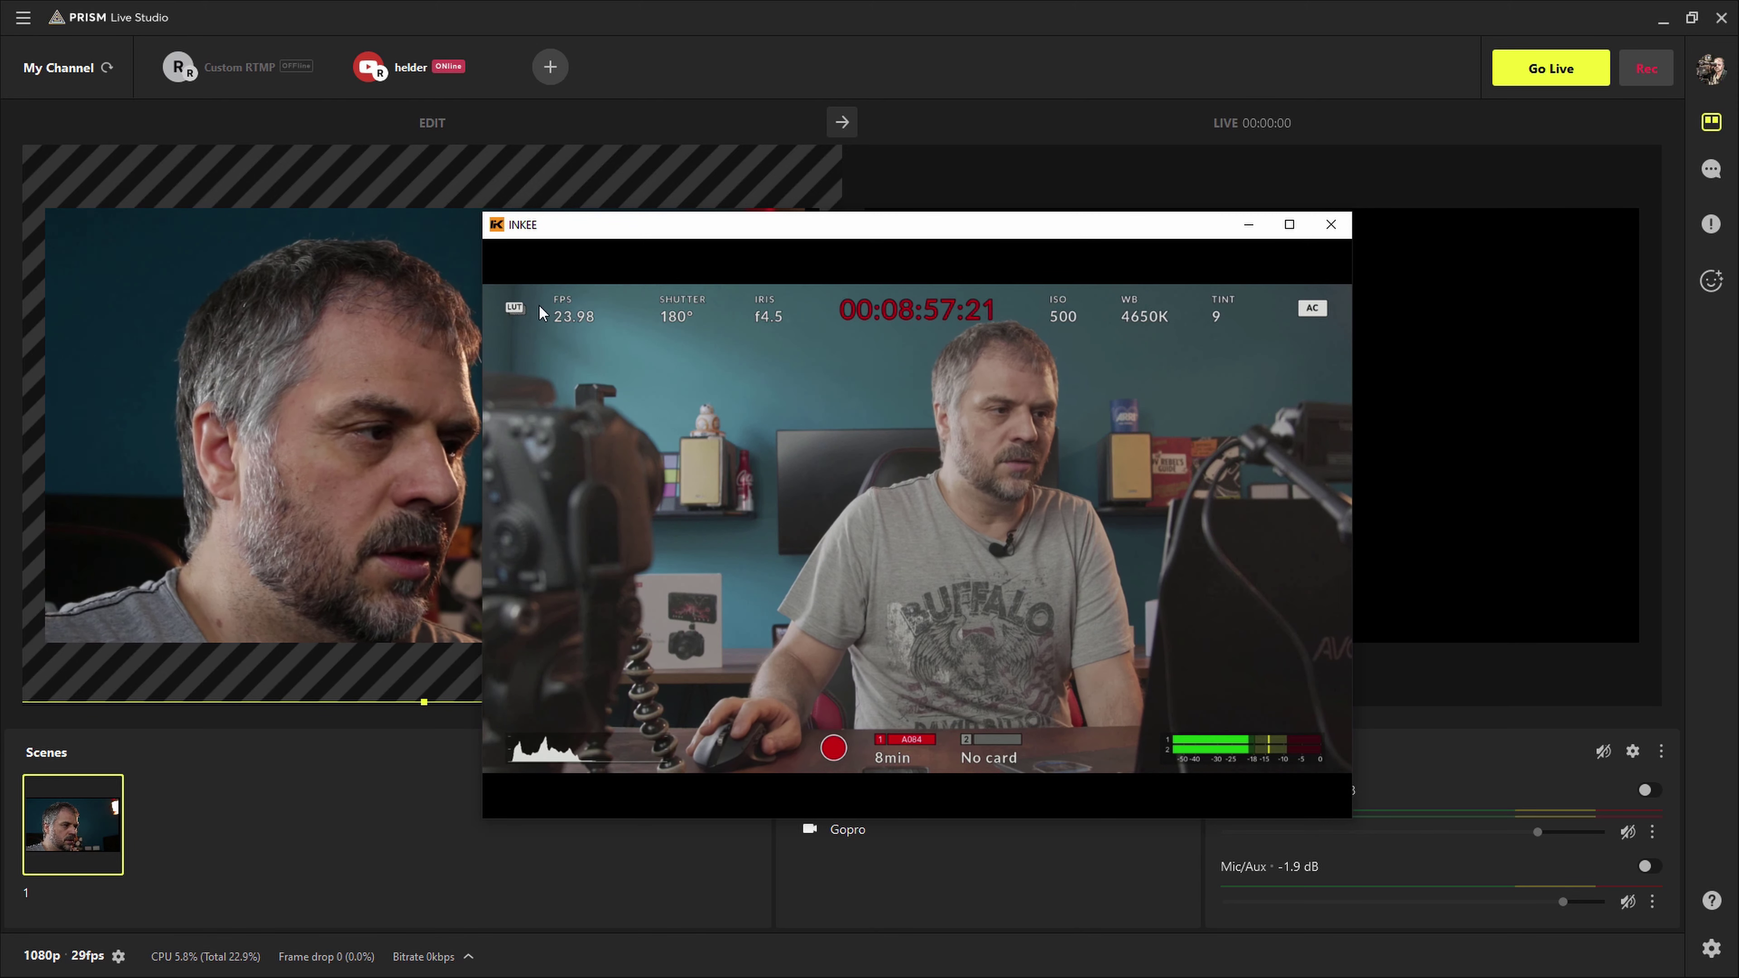
pyautogui.click(865, 506)
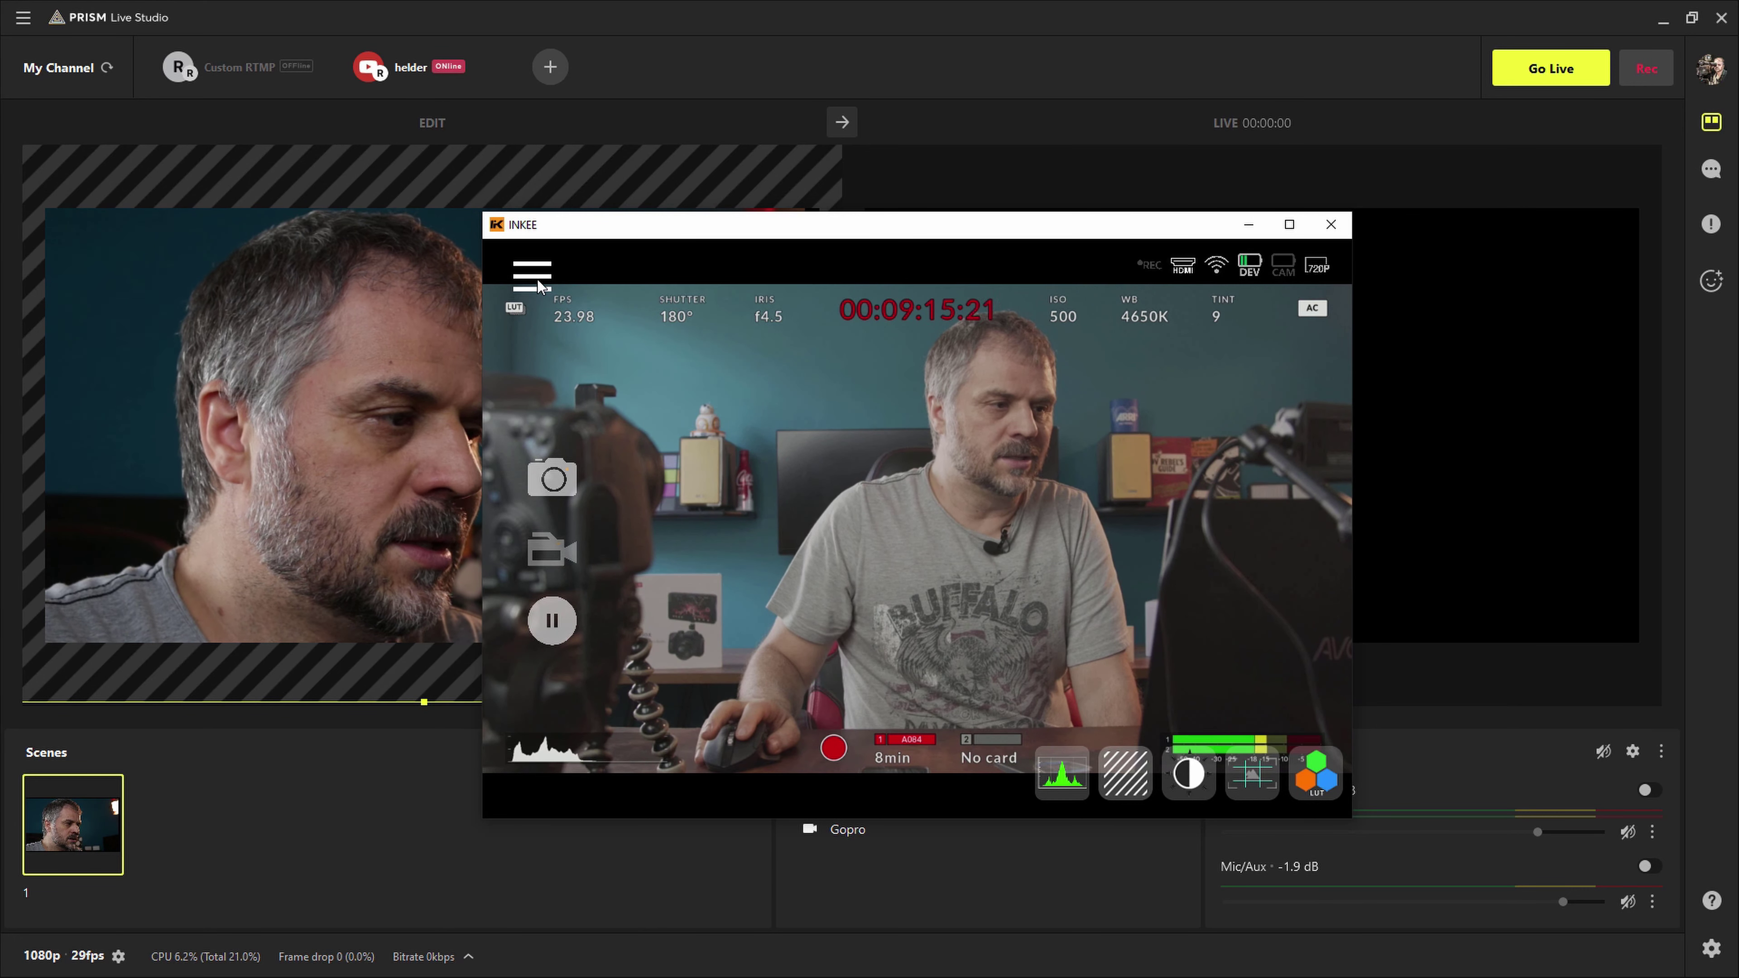
pyautogui.click(536, 279)
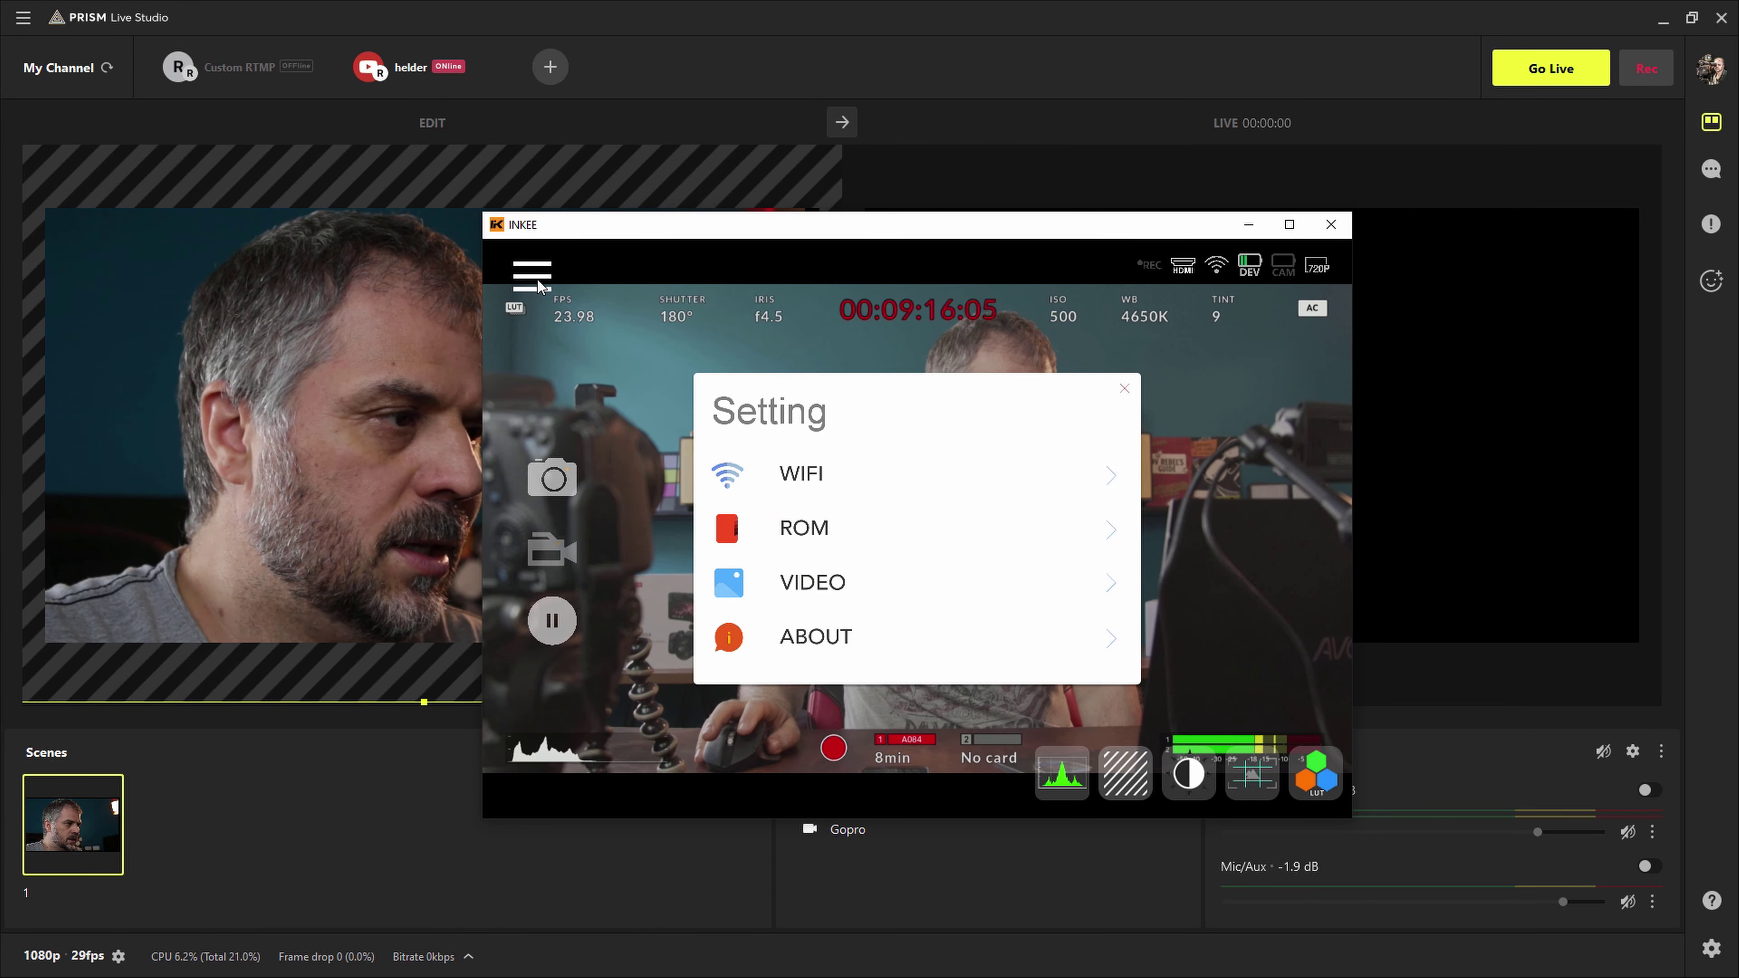
pyautogui.click(850, 584)
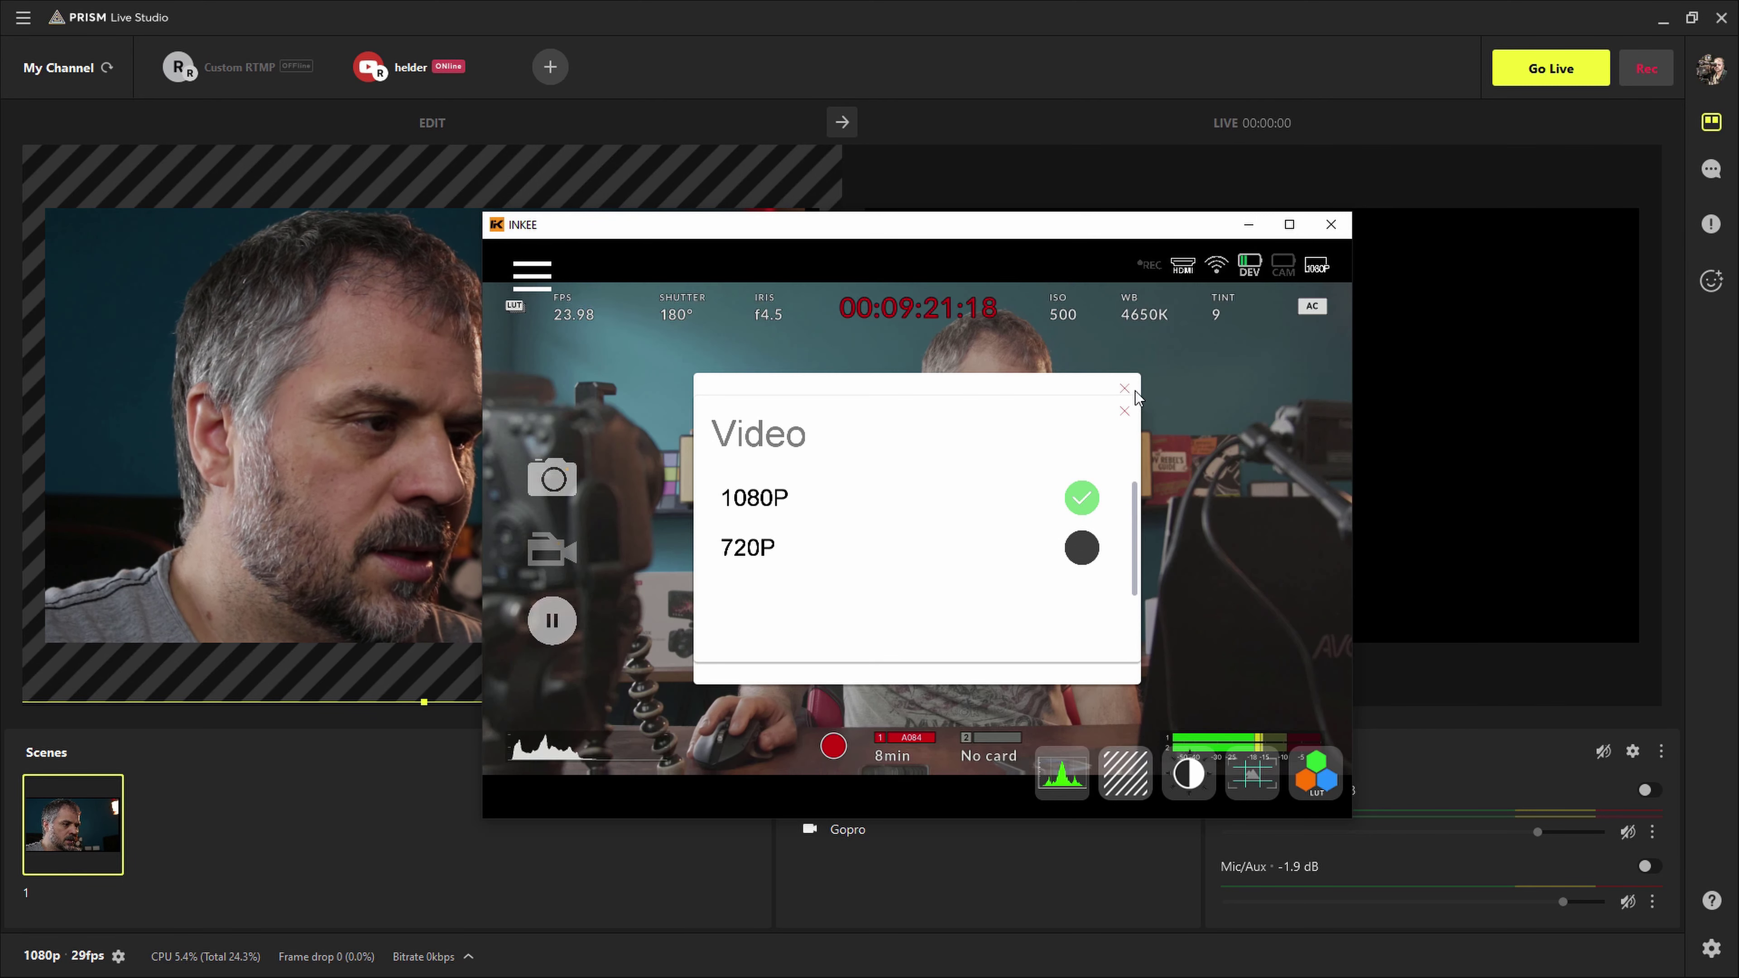
pyautogui.click(1124, 413)
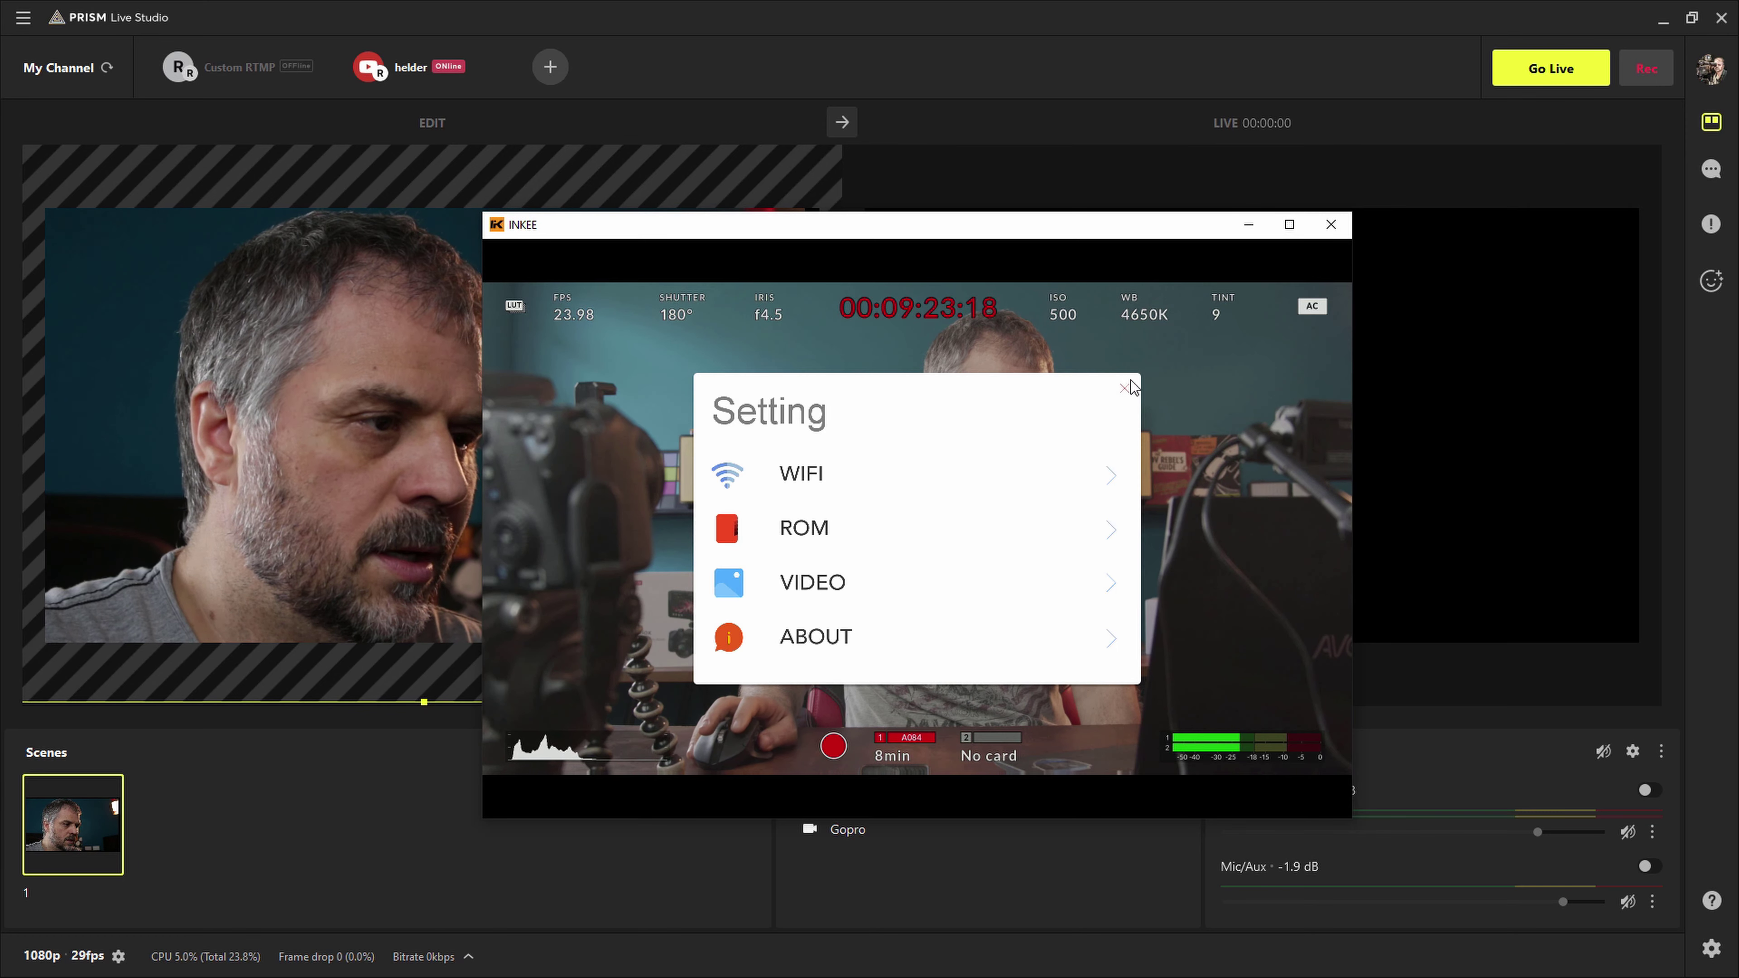
pyautogui.click(1125, 389)
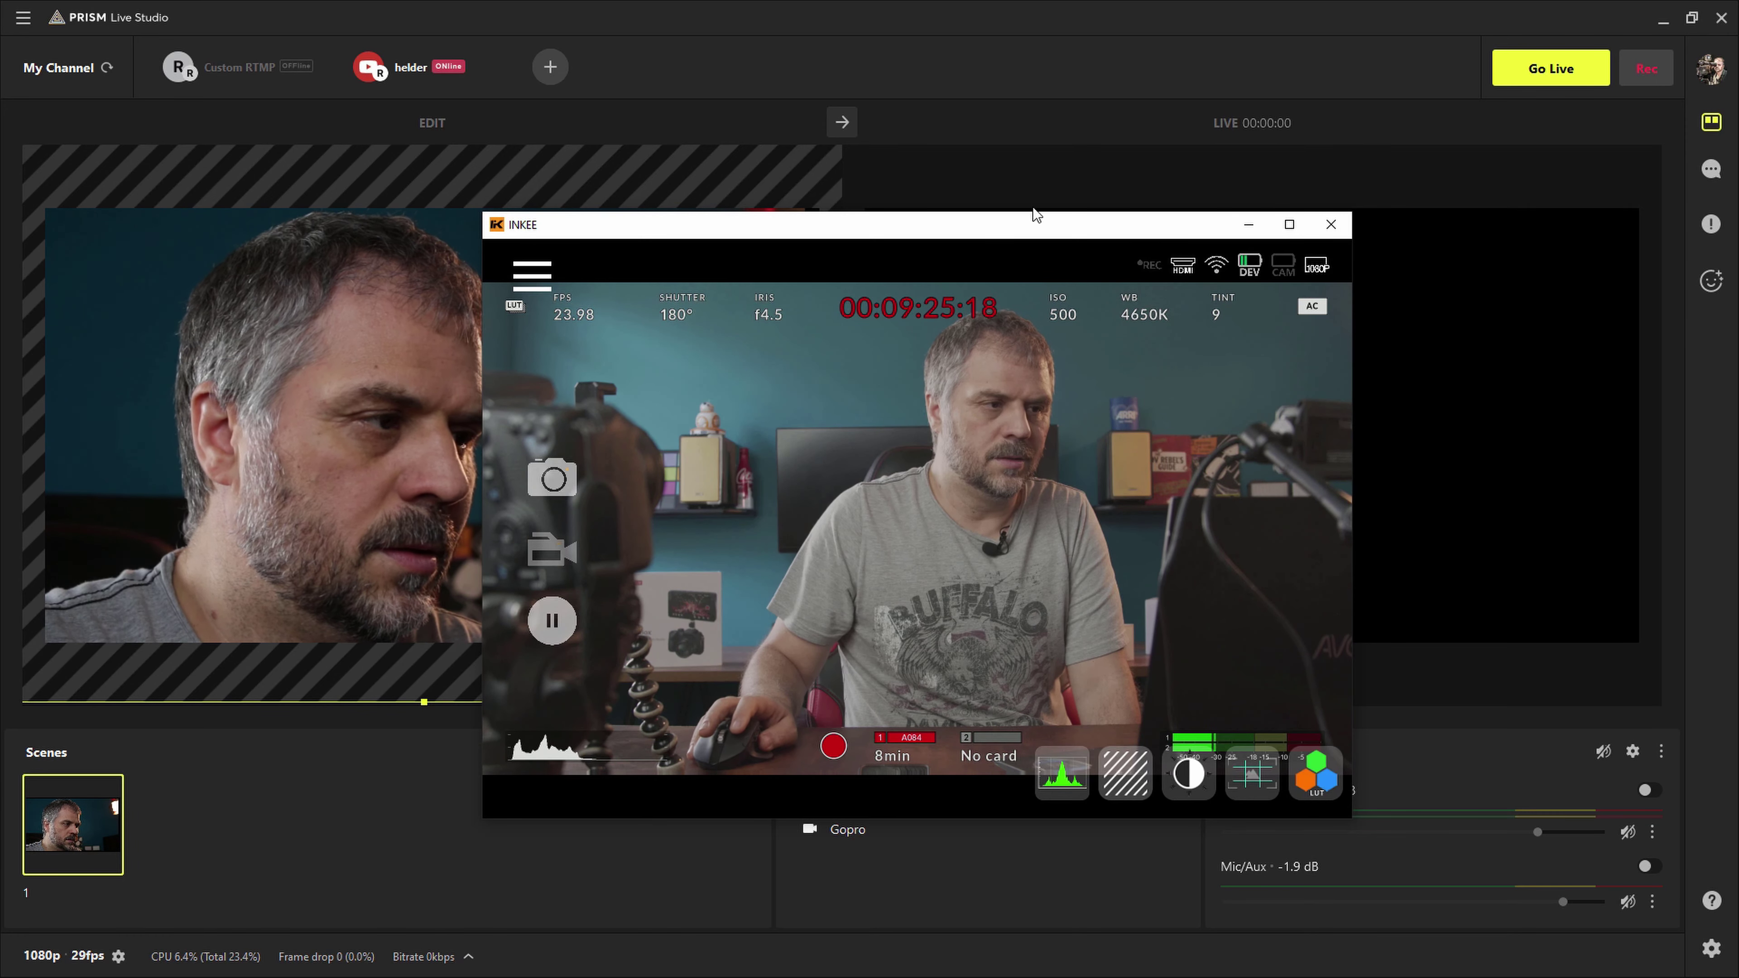
pyautogui.moveTo(1017, 232); pyautogui.dragTo(0, 192)
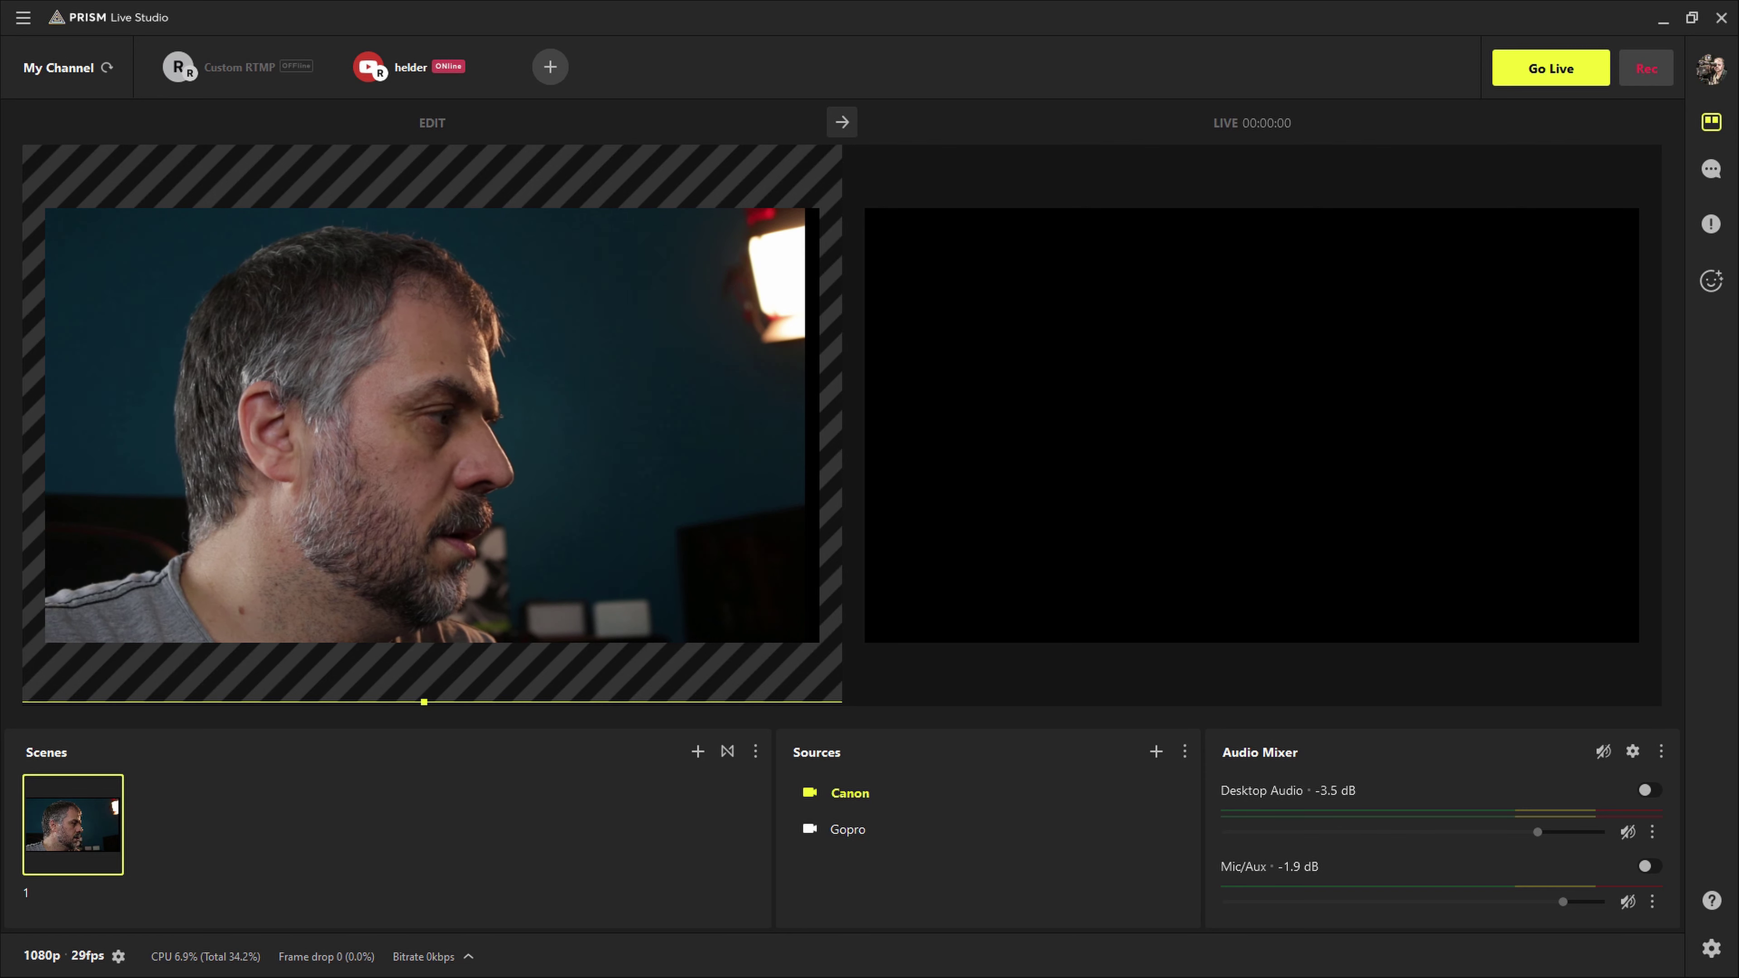
# Add a new Window capture source named benbox to the scene
pyautogui.click(1156, 751)
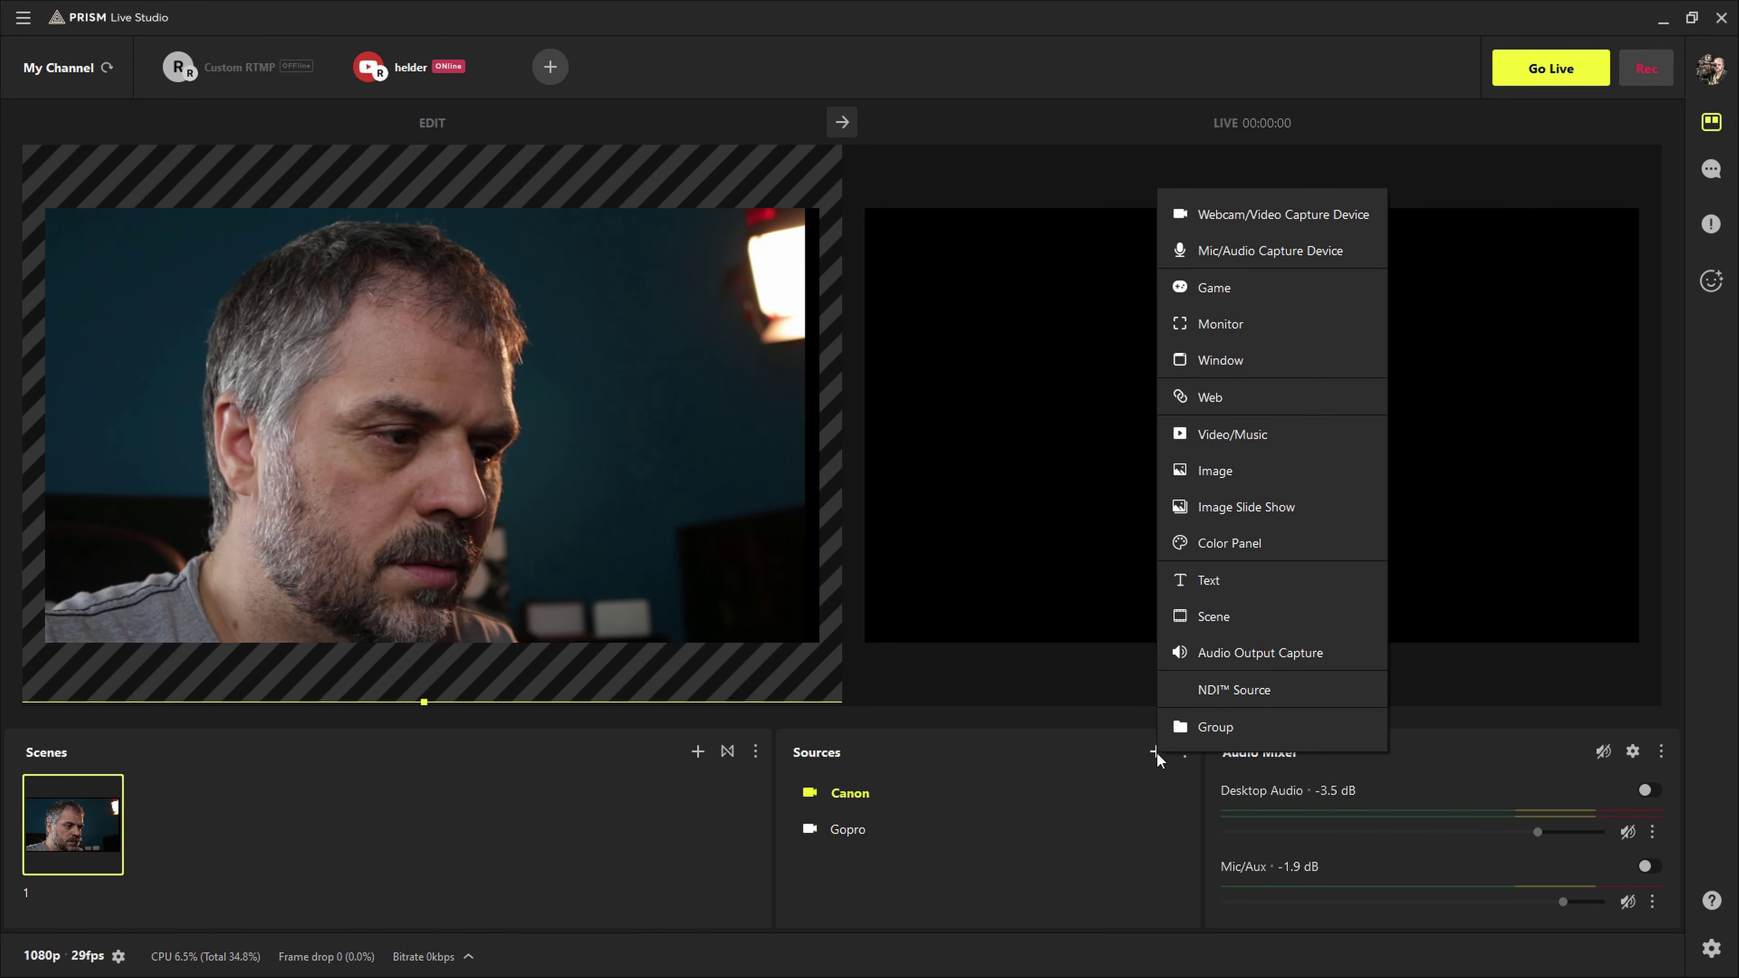
pyautogui.click(1278, 366)
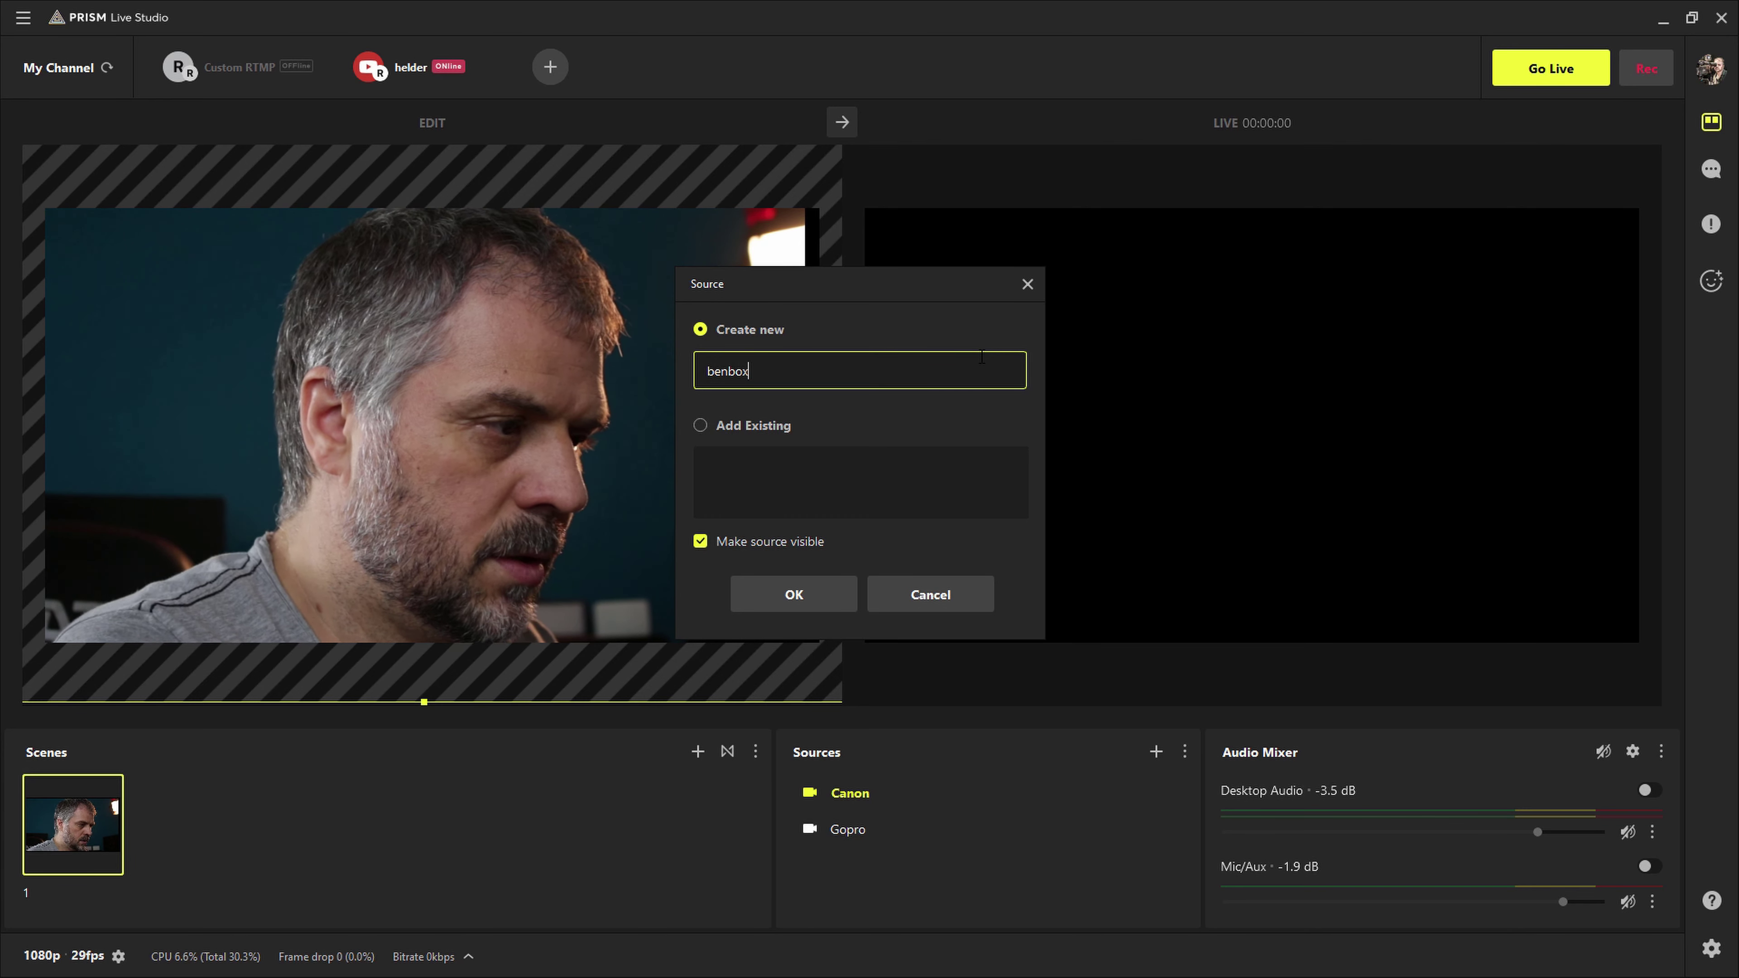
pyautogui.write('benbox')
pyautogui.click(802, 598)
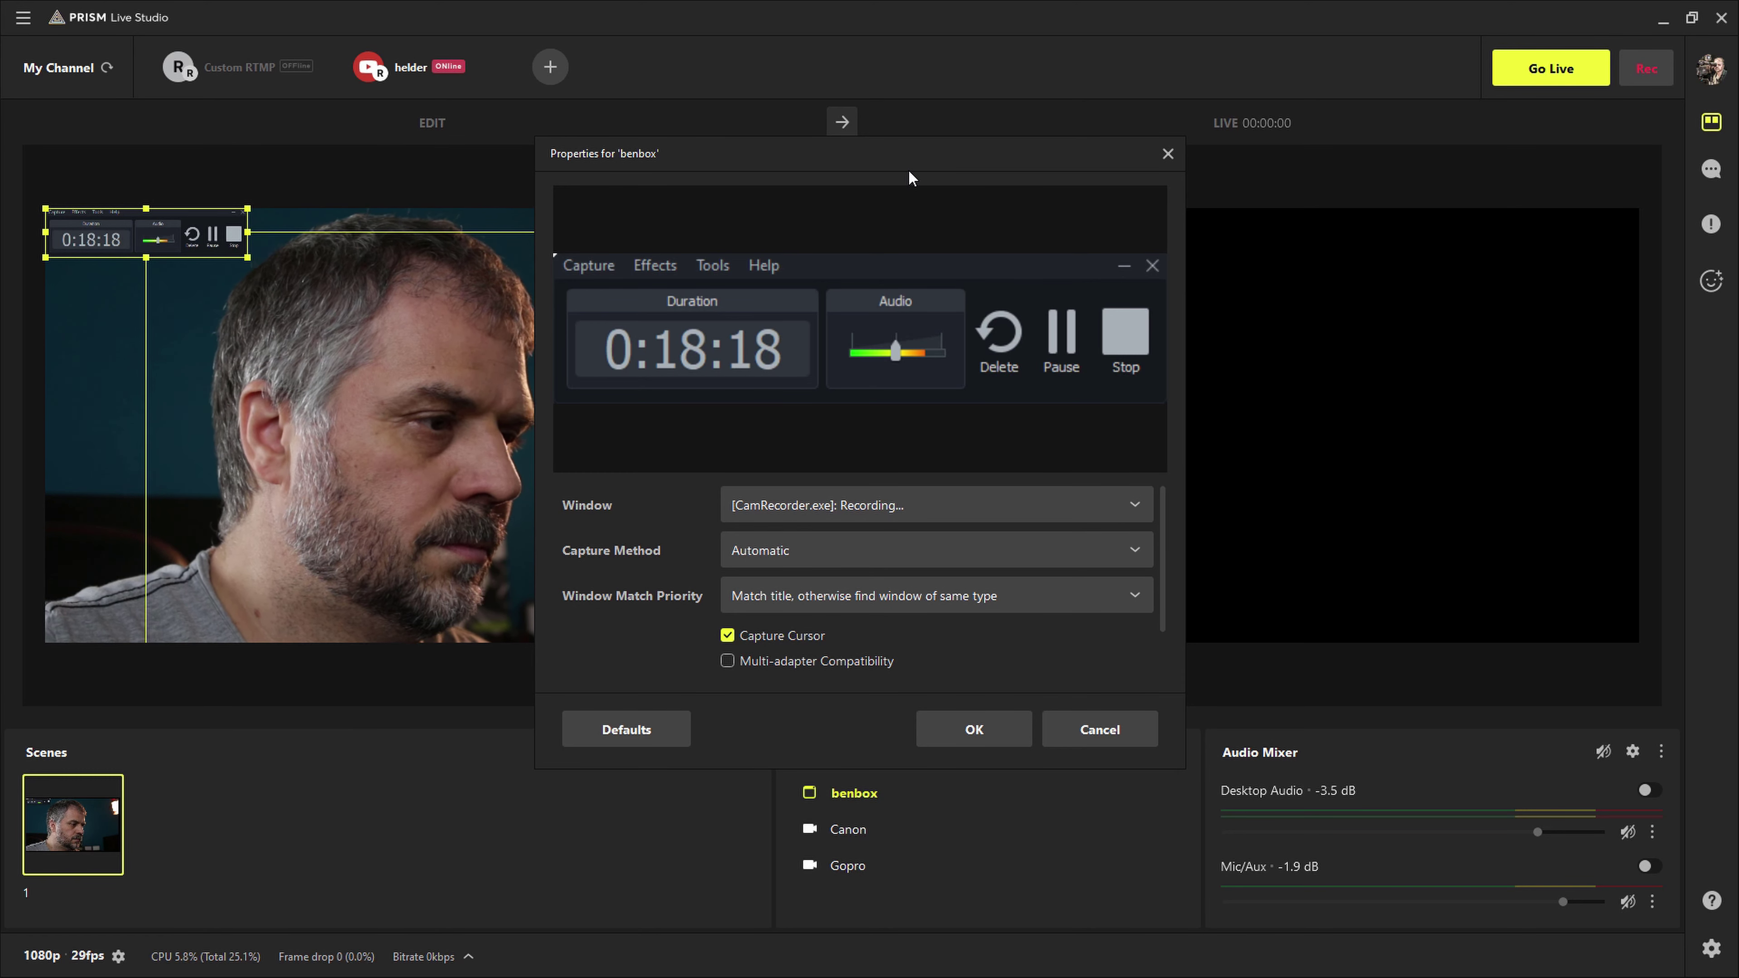
# Set the benbox source to capture the window [INKEE.exe]: INKEE, keep the Capture Cursor option on and confirm the properties
pyautogui.click(941, 507)
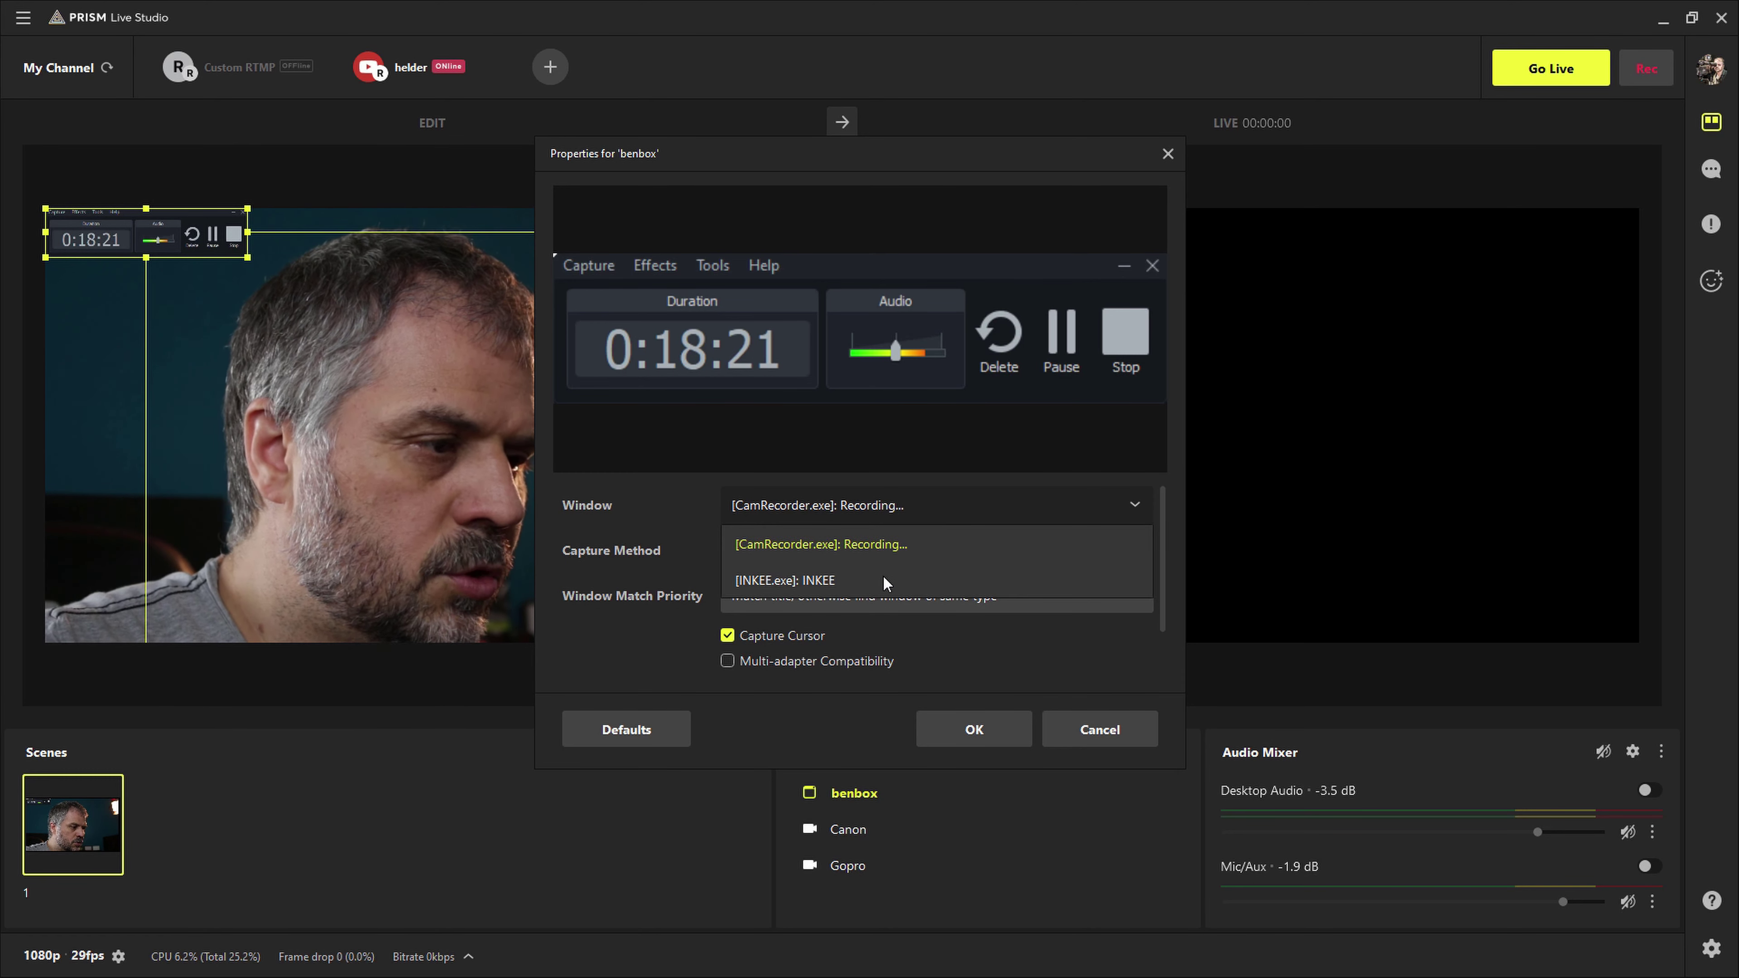
pyautogui.click(768, 580)
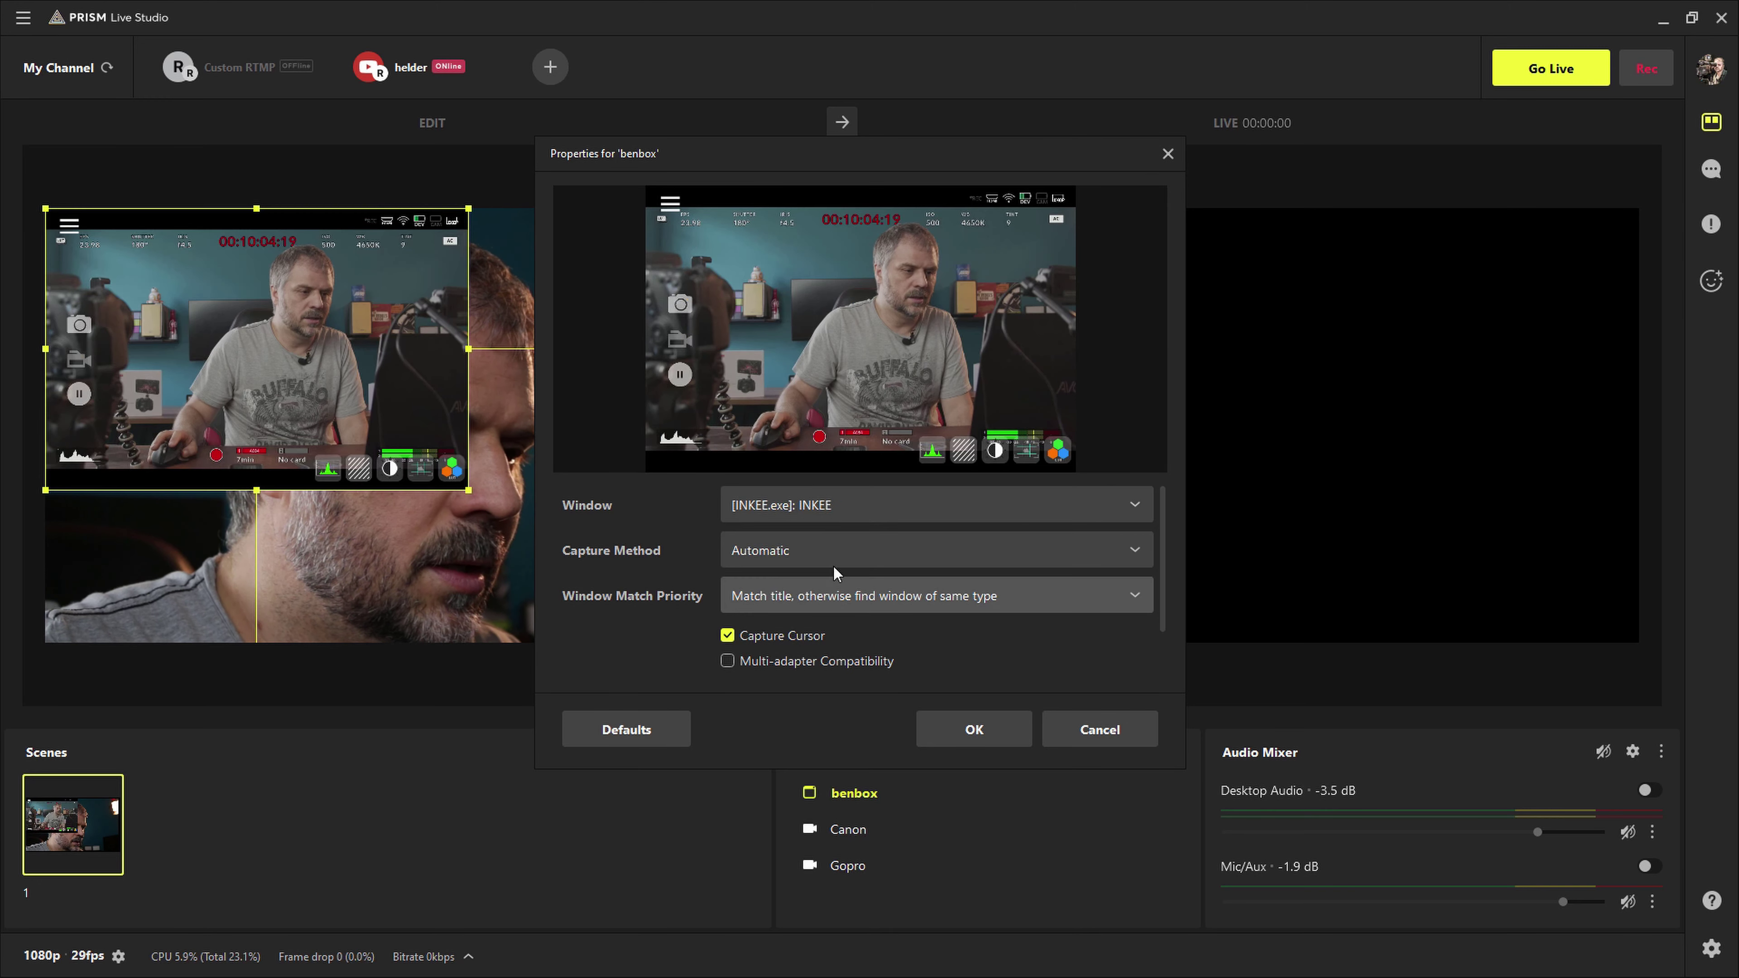
pyautogui.scroll(-1, 1041, 582)
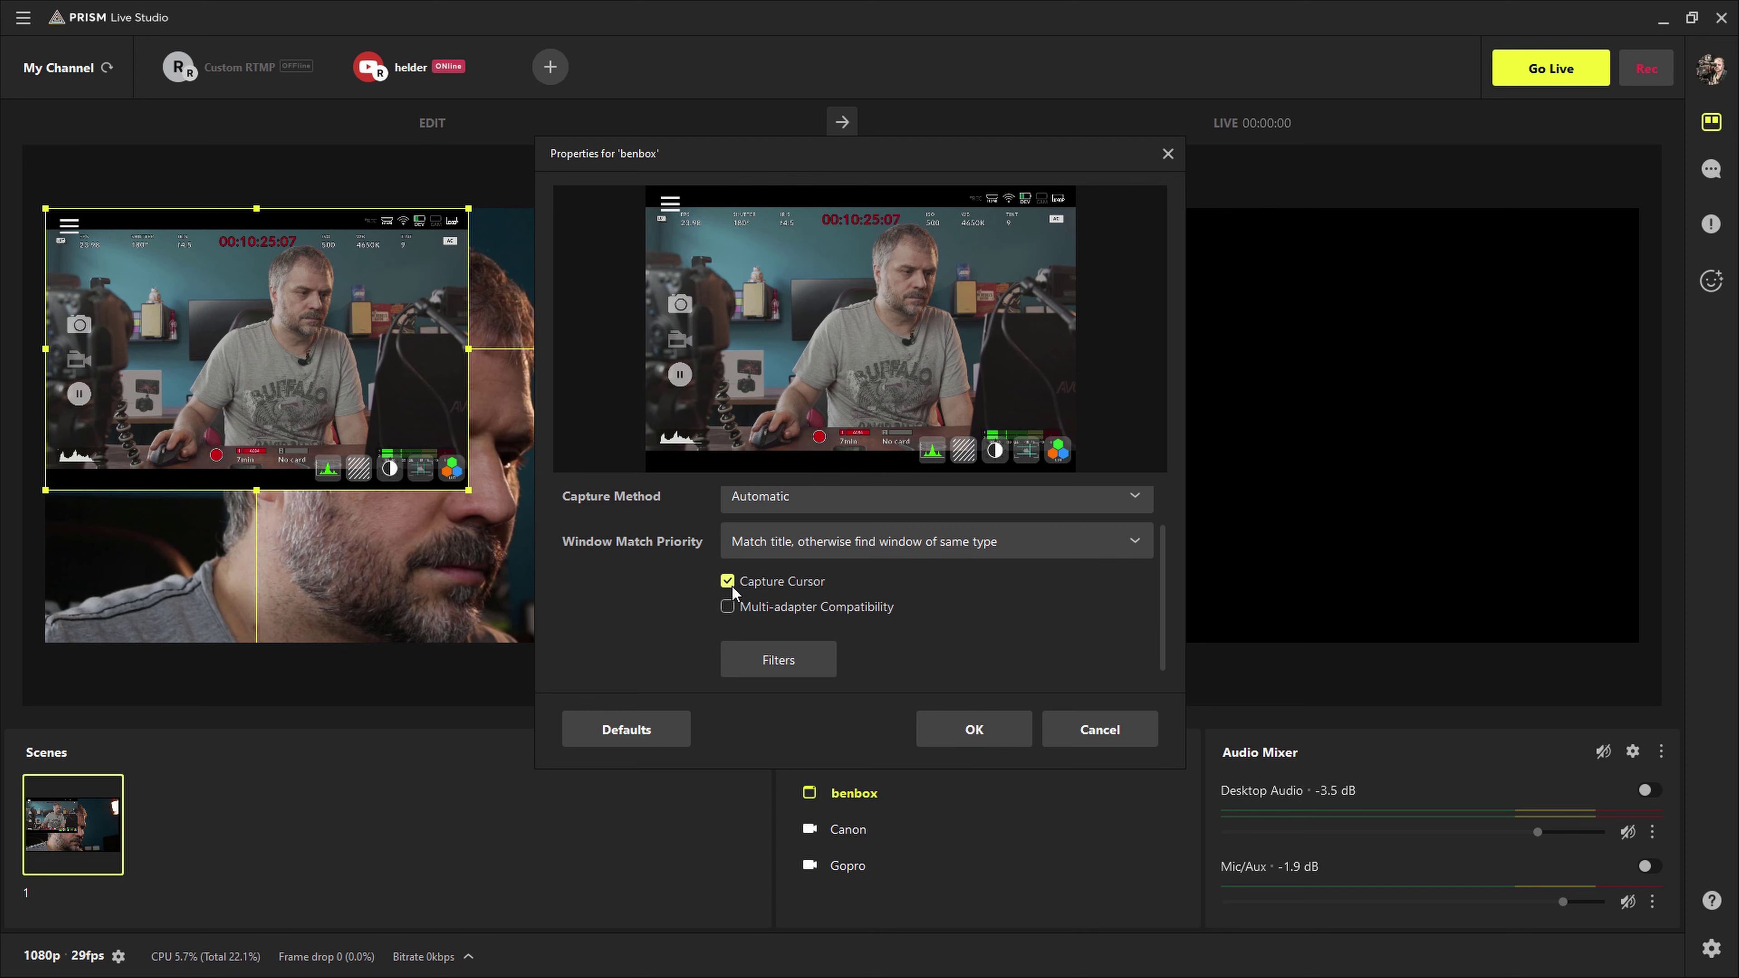
pyautogui.click(974, 729)
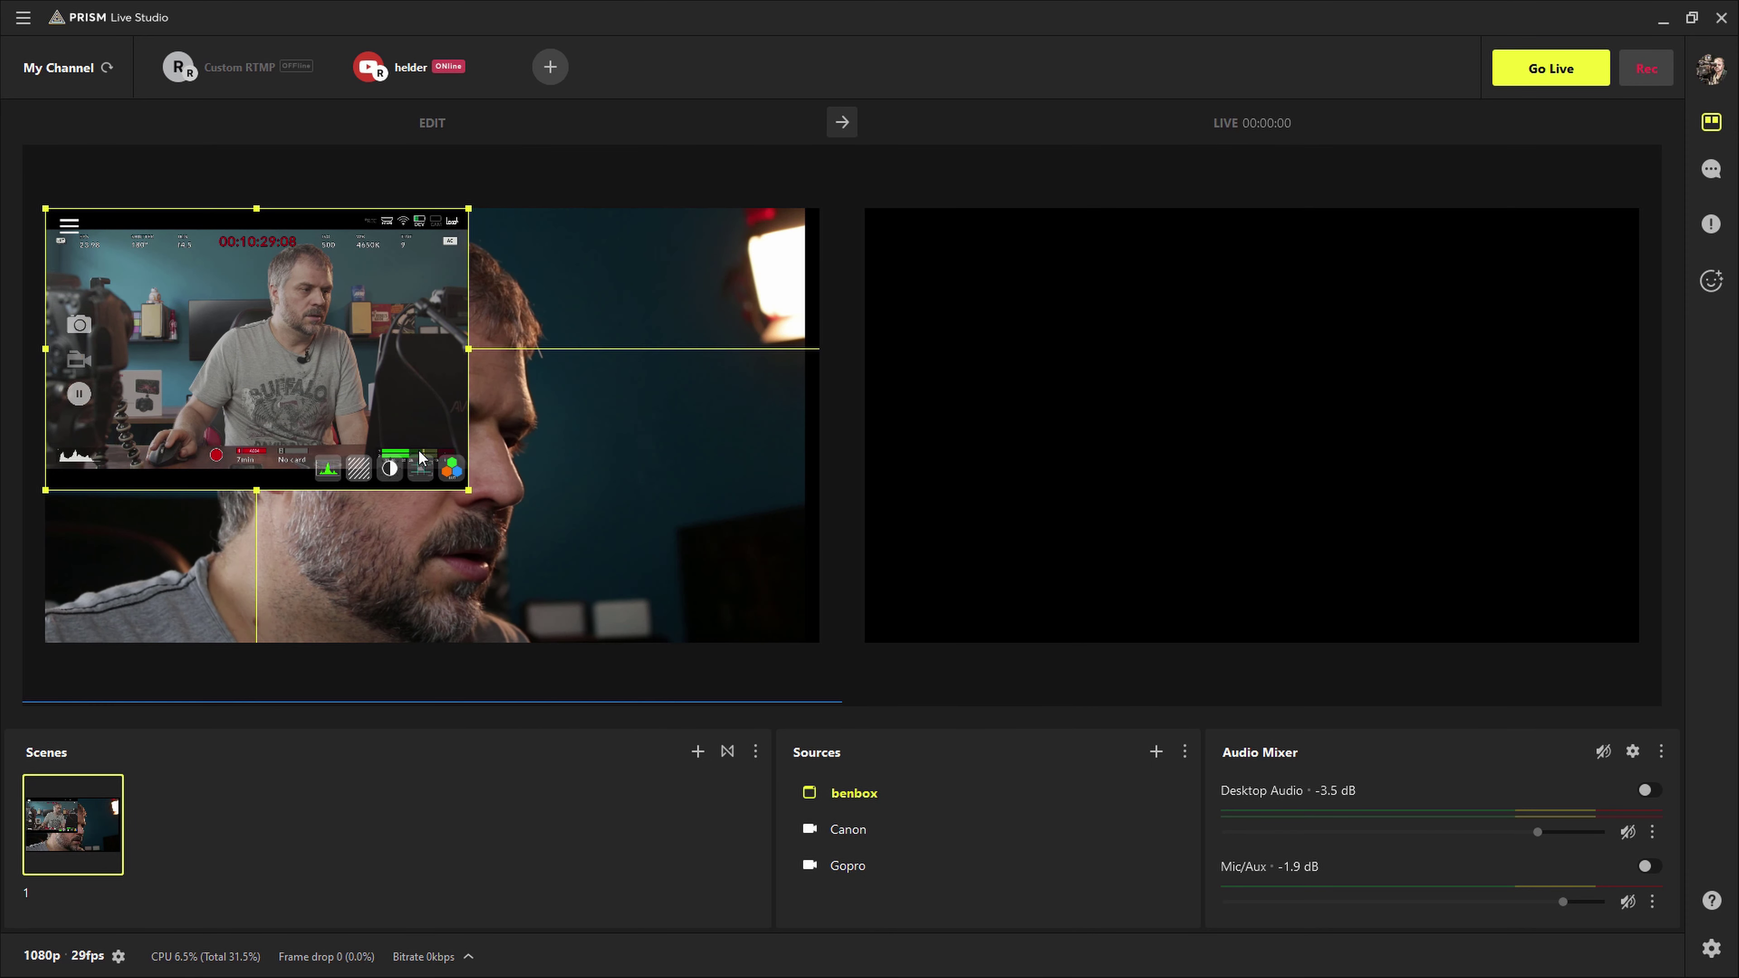
# Select the benbox capture in the edit preview and move it slightly inward from the canvas corner
pyautogui.click(464, 494)
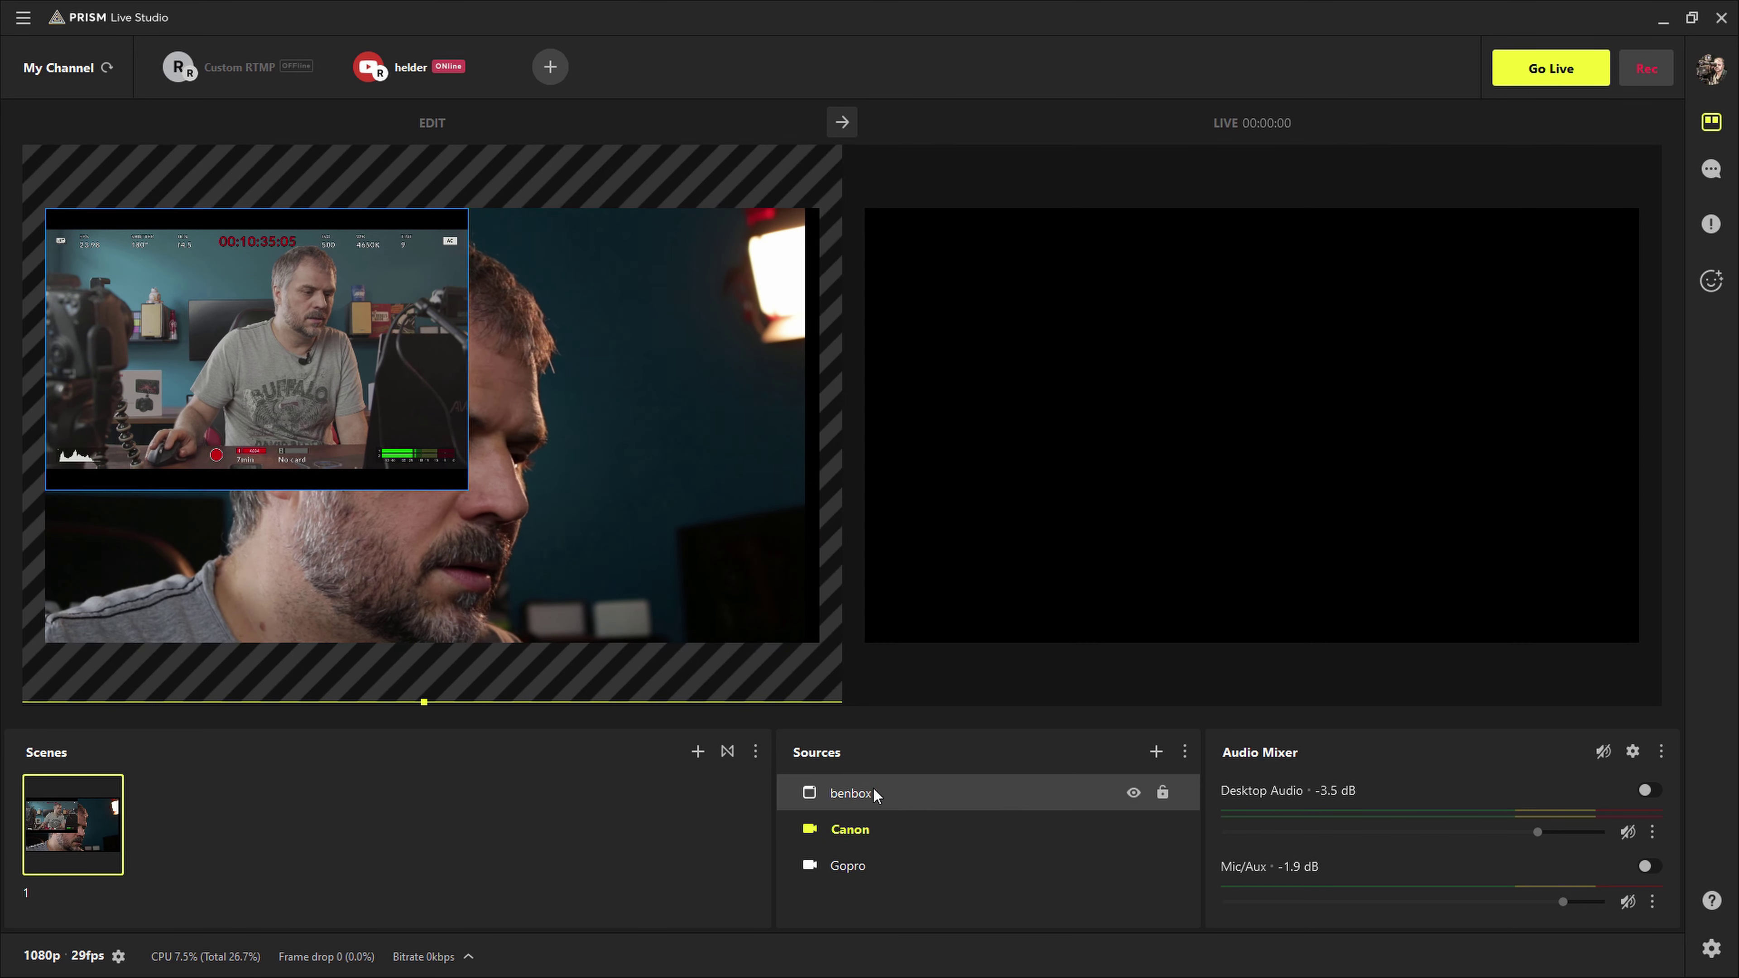
pyautogui.click(421, 428)
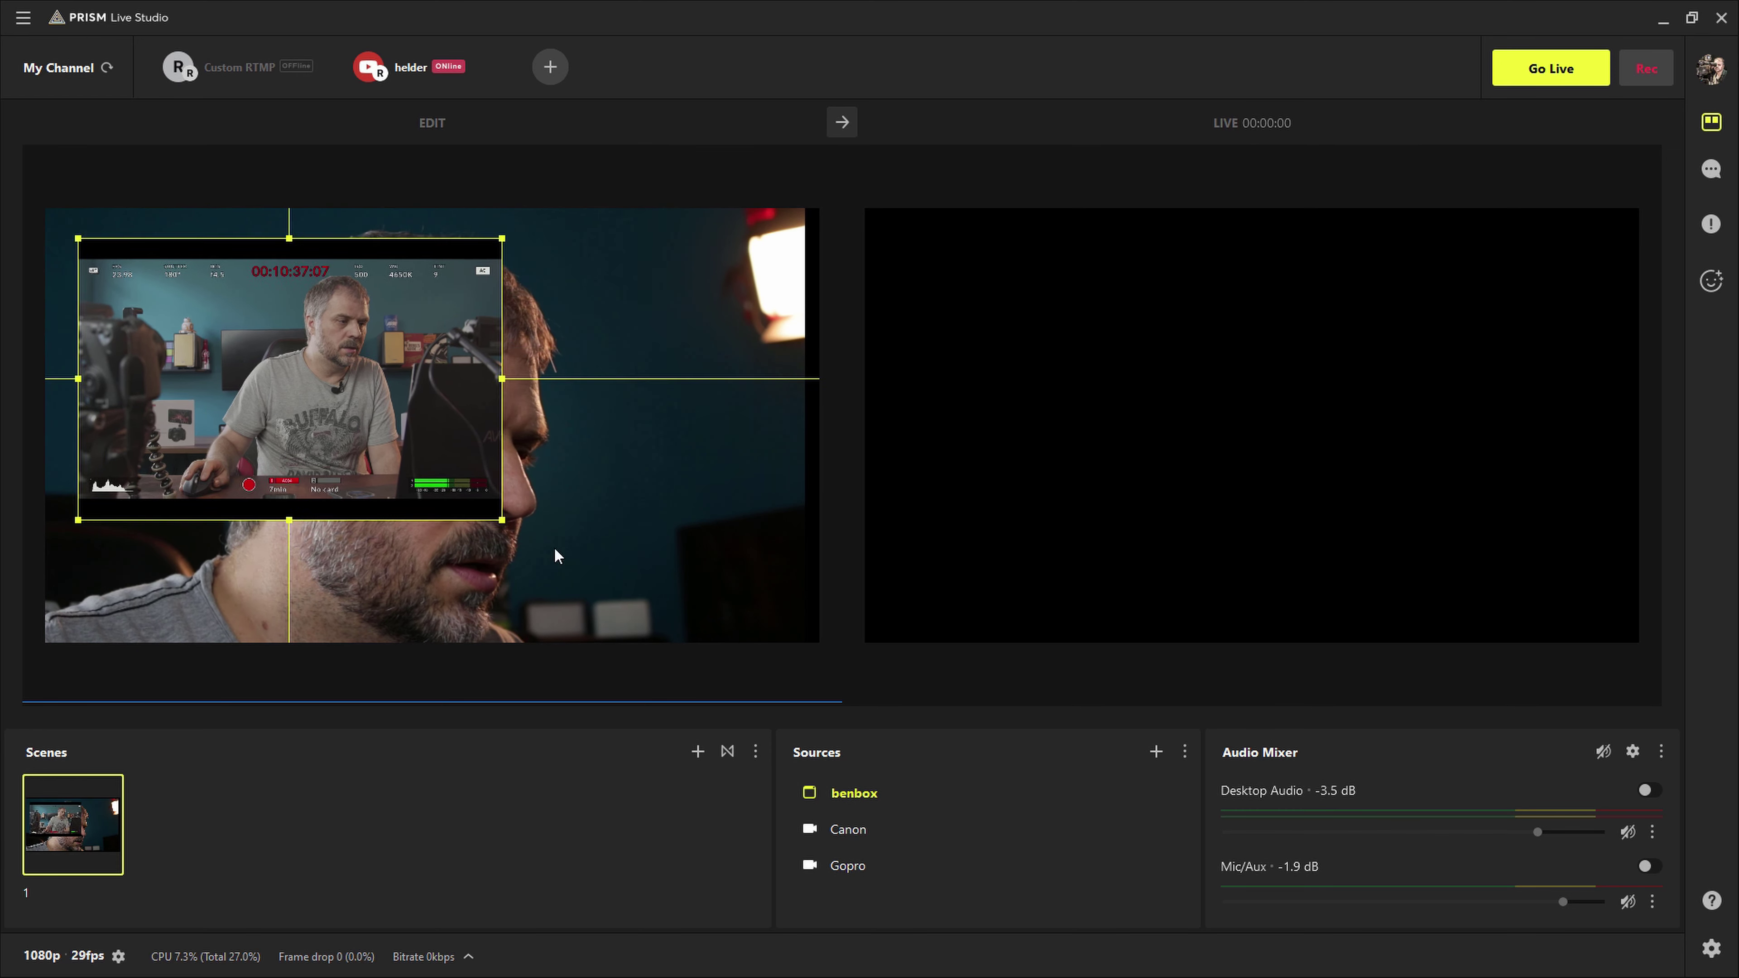